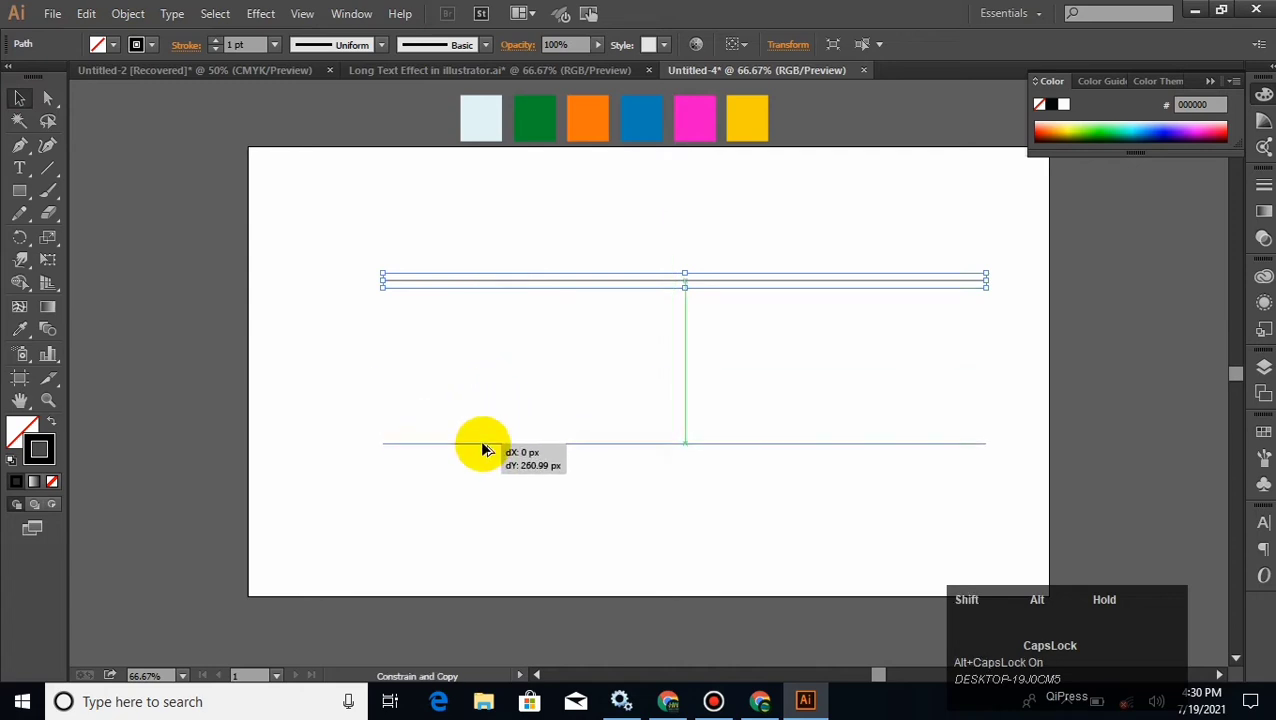
- Finish copying the horizontal line straight down, and move the lower line closer to the upper one
{"action": "left_click", "coordinate": [1118, 308]}
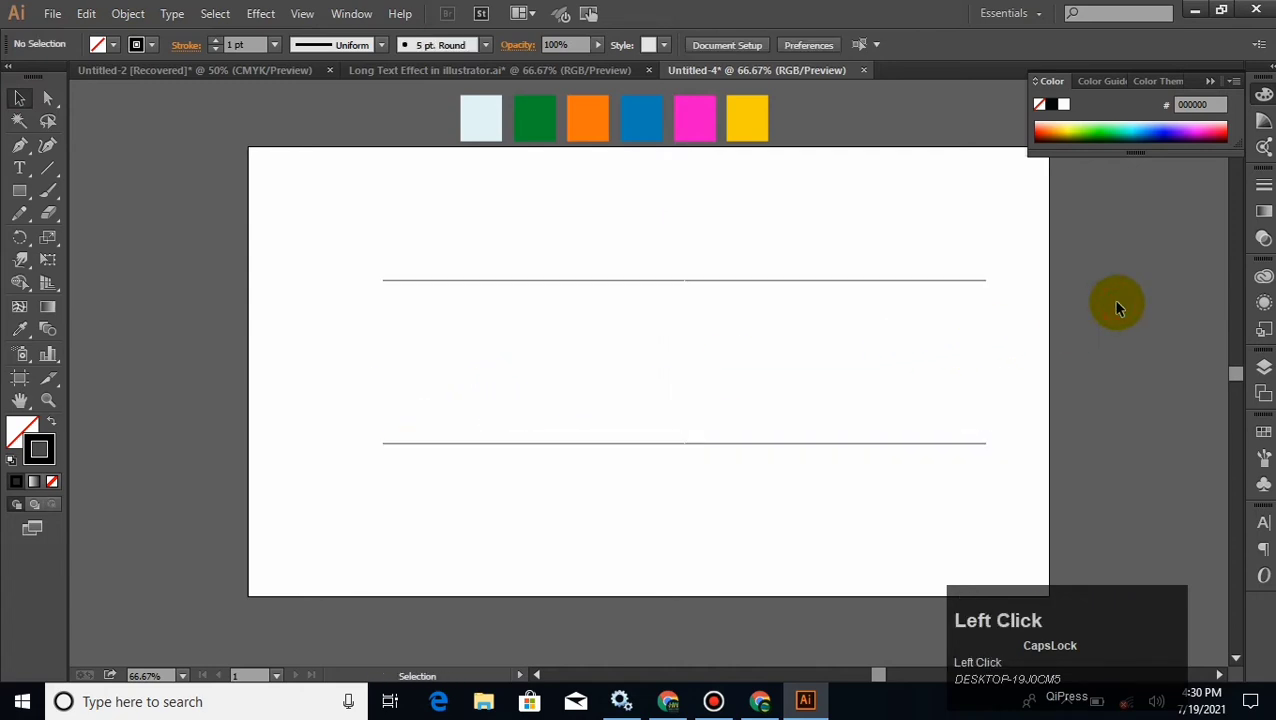
{"action": "left_click_drag", "start_coordinate": [664, 443], "coordinate": [663, 402]}
{"action": "left_click", "coordinate": [1116, 350]}
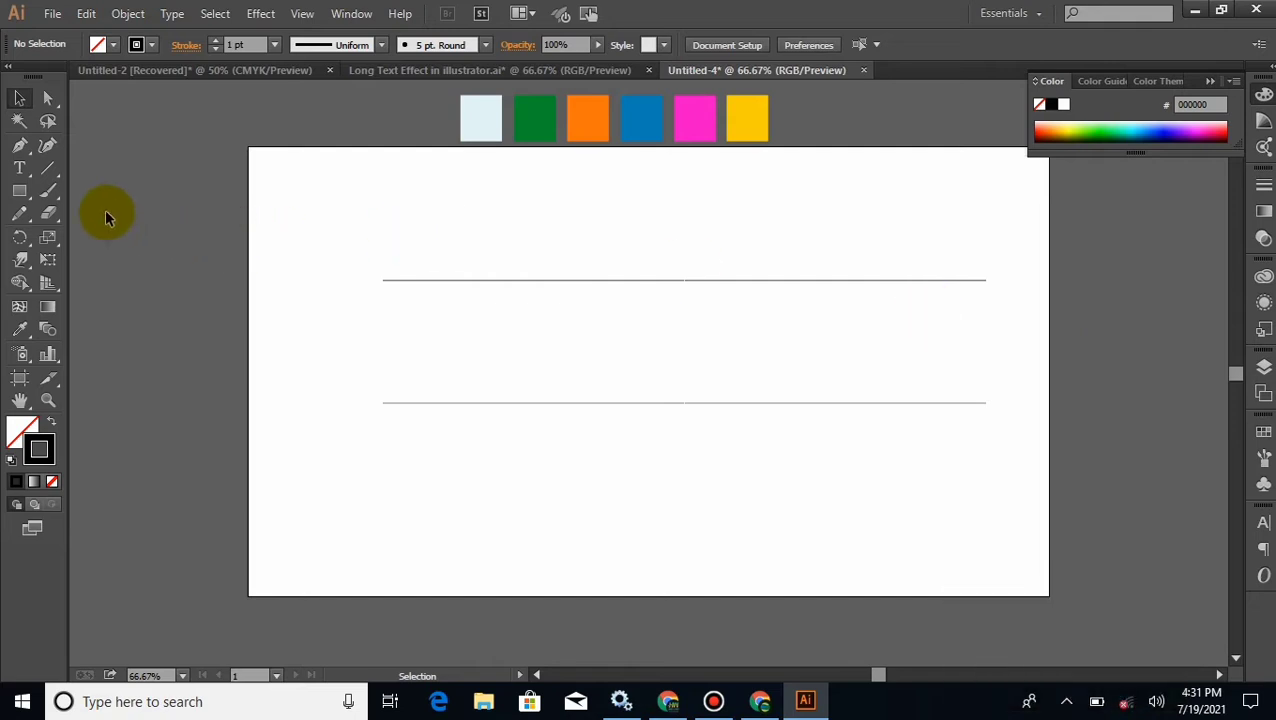
- Add the letter L between the two lines in Arial Black at 103 pt
{"action": "left_click", "coordinate": [19, 168]}
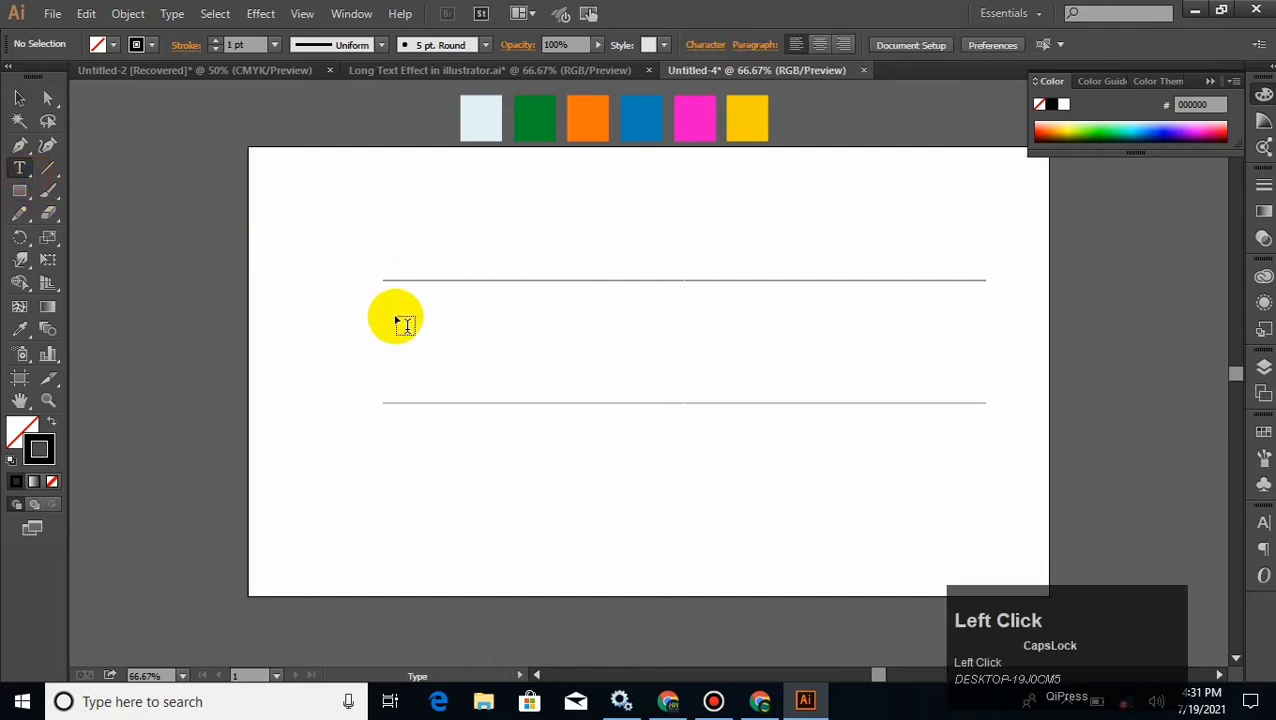
{"action": "left_click", "coordinate": [448, 350]}
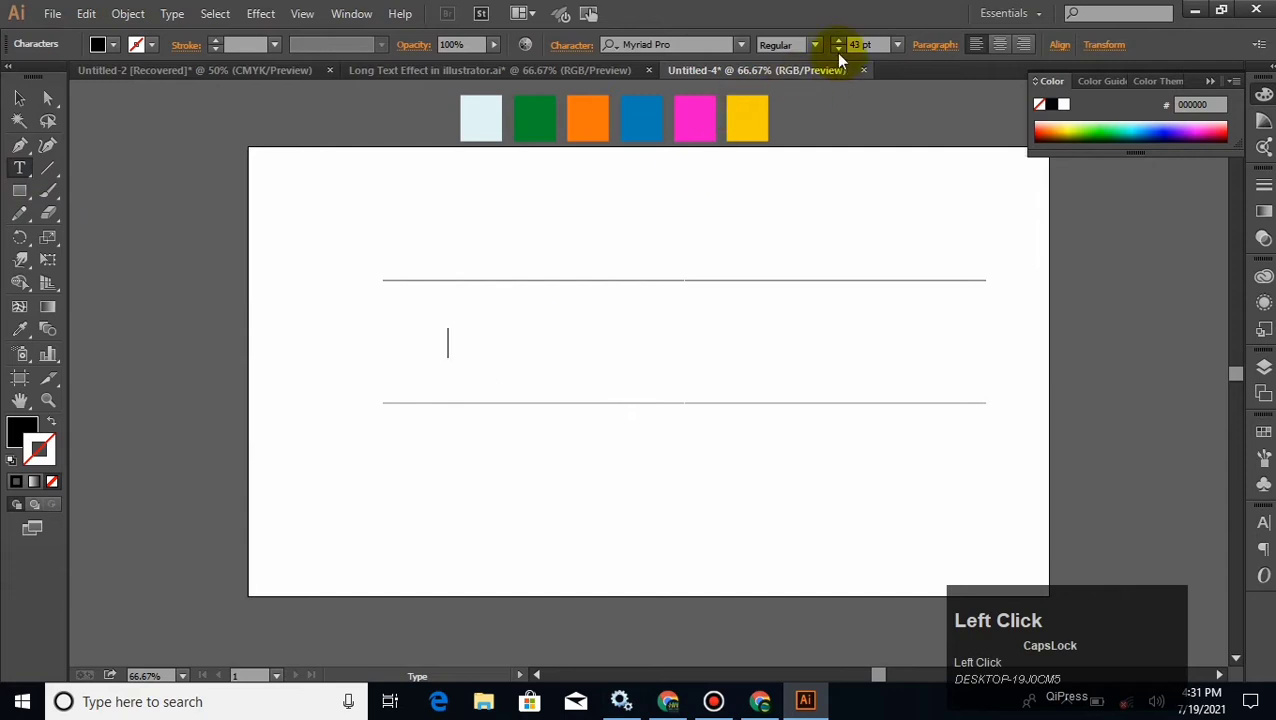
{"action": "left_click", "coordinate": [741, 47]}
{"action": "type", "text": "AR"}
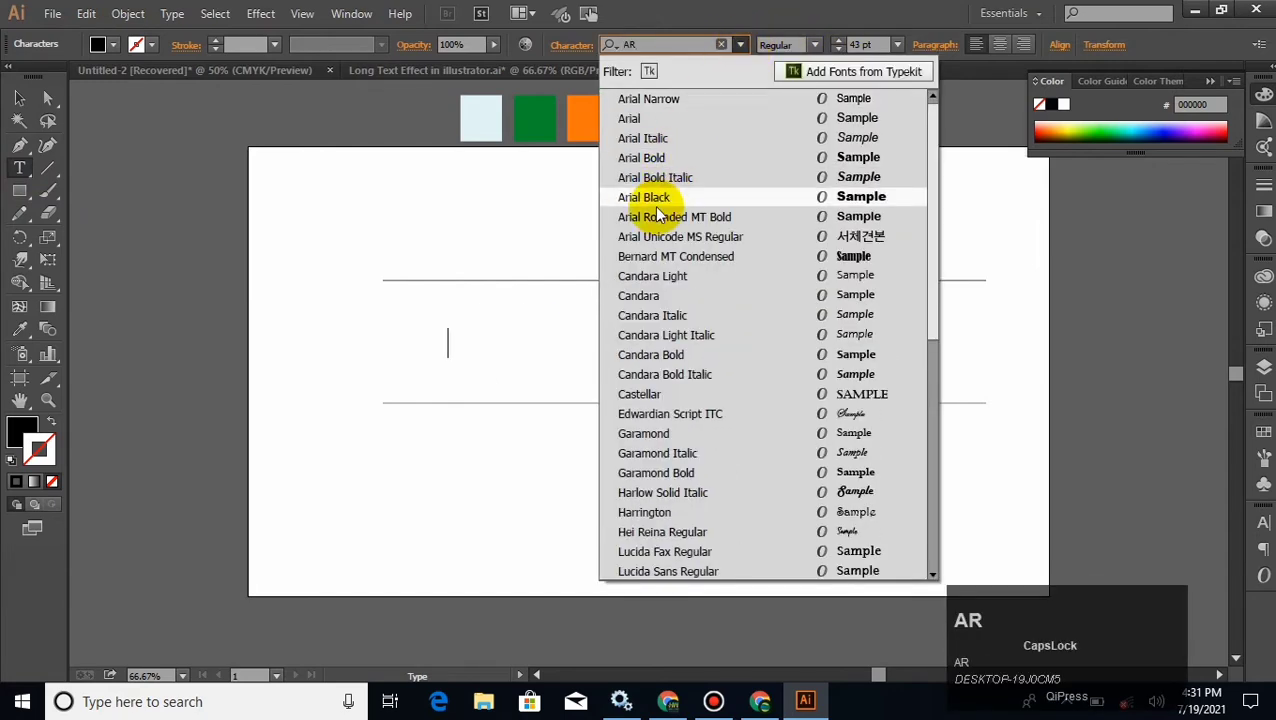
{"action": "left_click", "coordinate": [655, 199]}
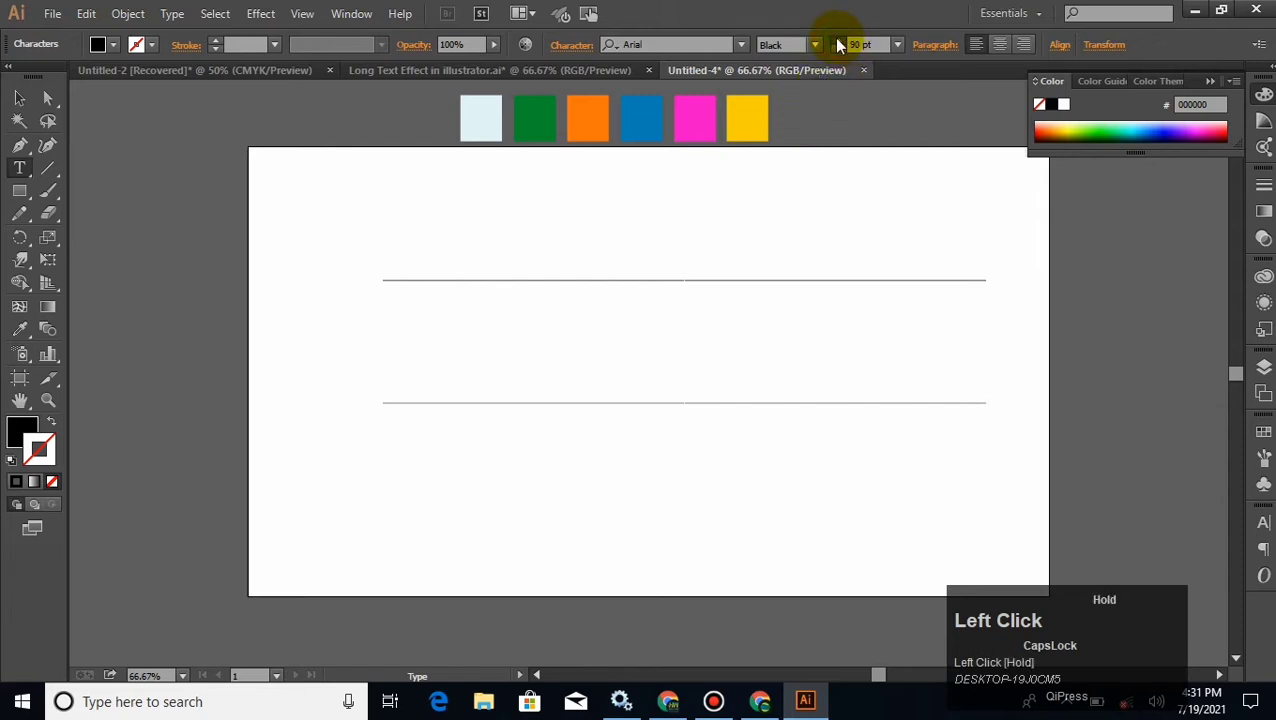
{"action": "key", "text": "Caps_Lock"}
{"action": "type", "text": "L"}
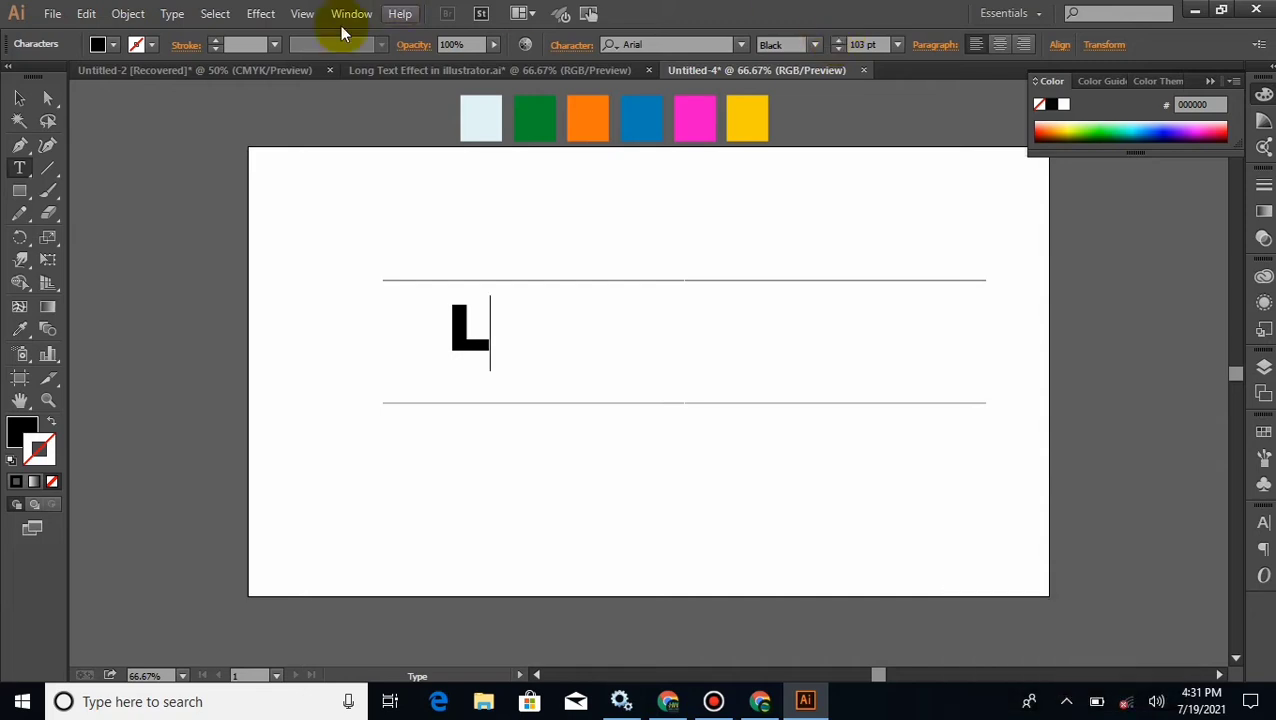
{"action": "left_click", "coordinate": [19, 98]}
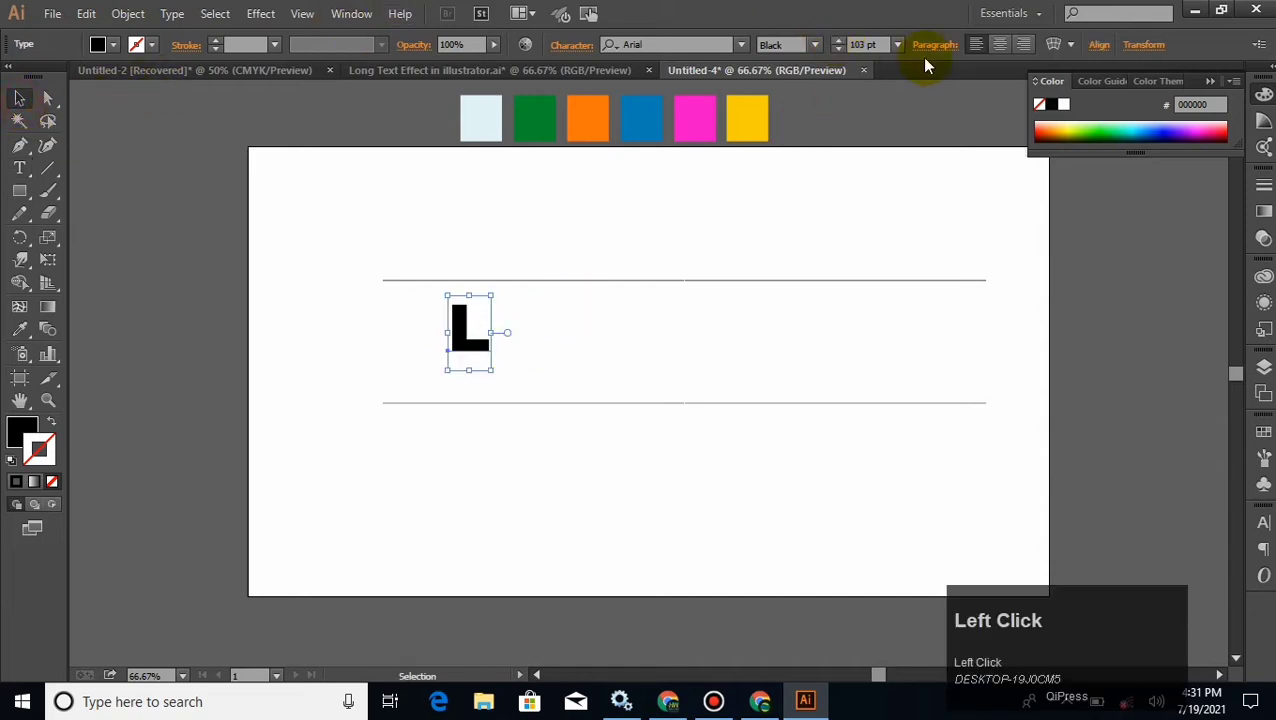
- Enlarge the L to 160 pt with its top on the upper line, and raise the lower line to its base
{"action": "left_click", "coordinate": [842, 41]}
{"action": "left_click", "coordinate": [766, 216]}
{"action": "left_click_drag", "start_coordinate": [466, 325], "coordinate": [447, 306]}
{"action": "left_click", "coordinate": [837, 42]}
{"action": "left_click", "coordinate": [712, 250]}
{"action": "left_click", "coordinate": [815, 233]}
{"action": "key", "text": "Up"}
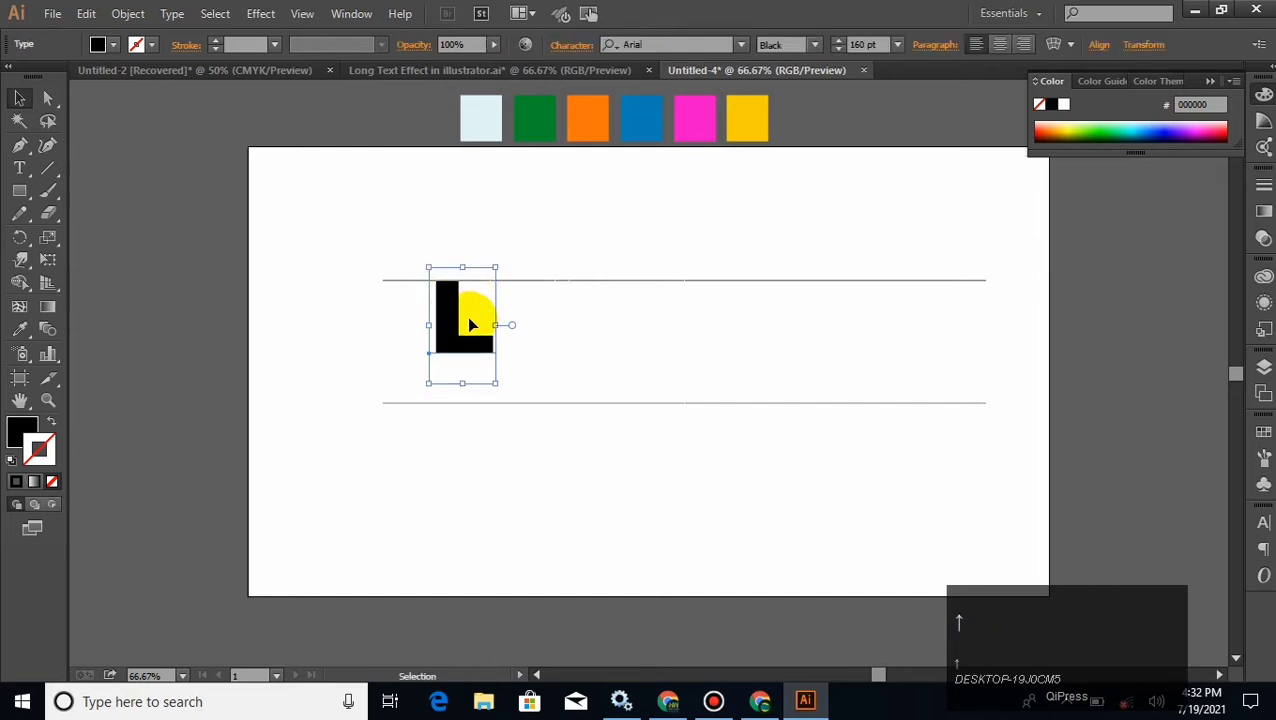
{"action": "left_click_drag", "start_coordinate": [486, 406], "coordinate": [490, 352]}
{"action": "left_click", "coordinate": [680, 248]}
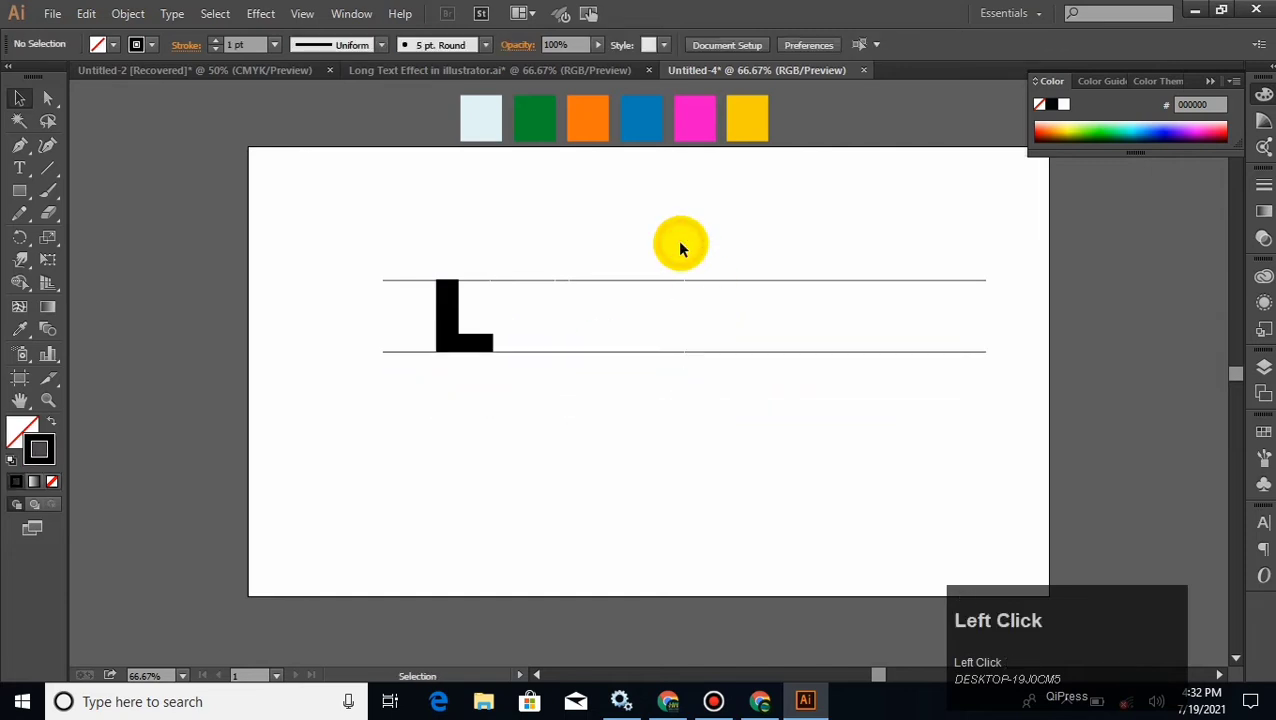
- Add a separate letter O and place it beside the L, fitted between the two guide lines
{"action": "left_click", "coordinate": [31, 170]}
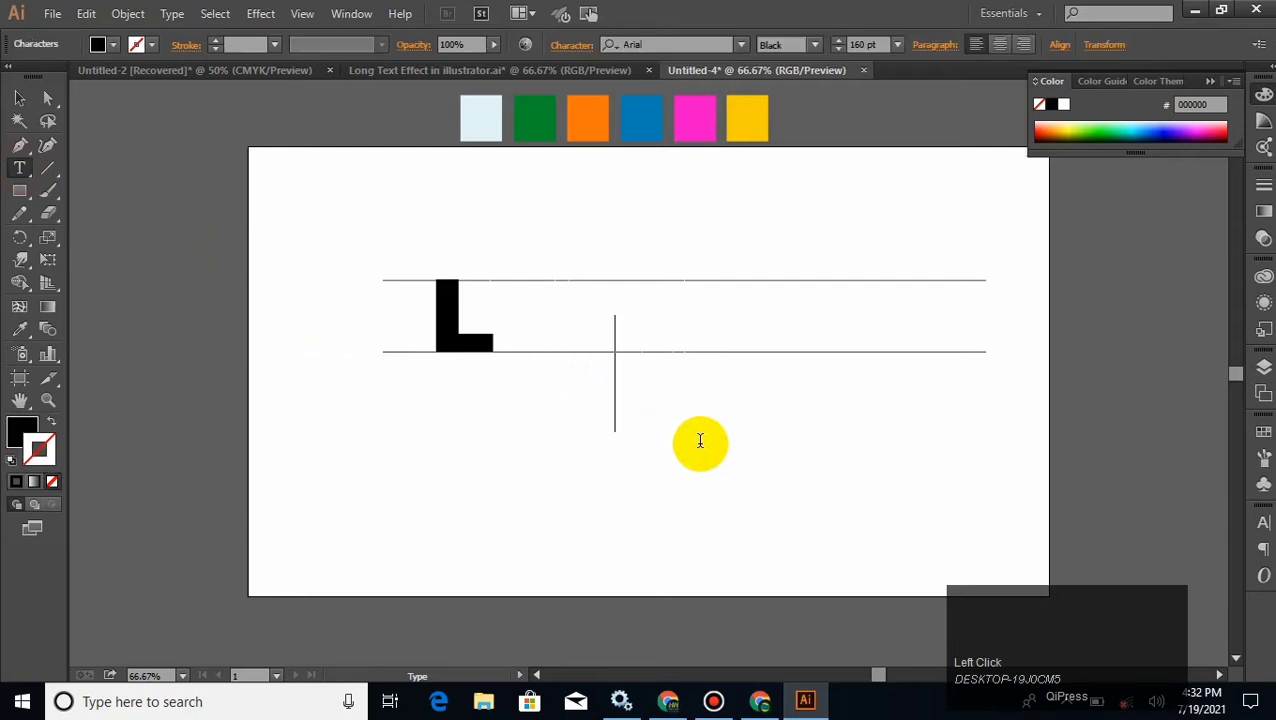
{"action": "type", "text": "O"}
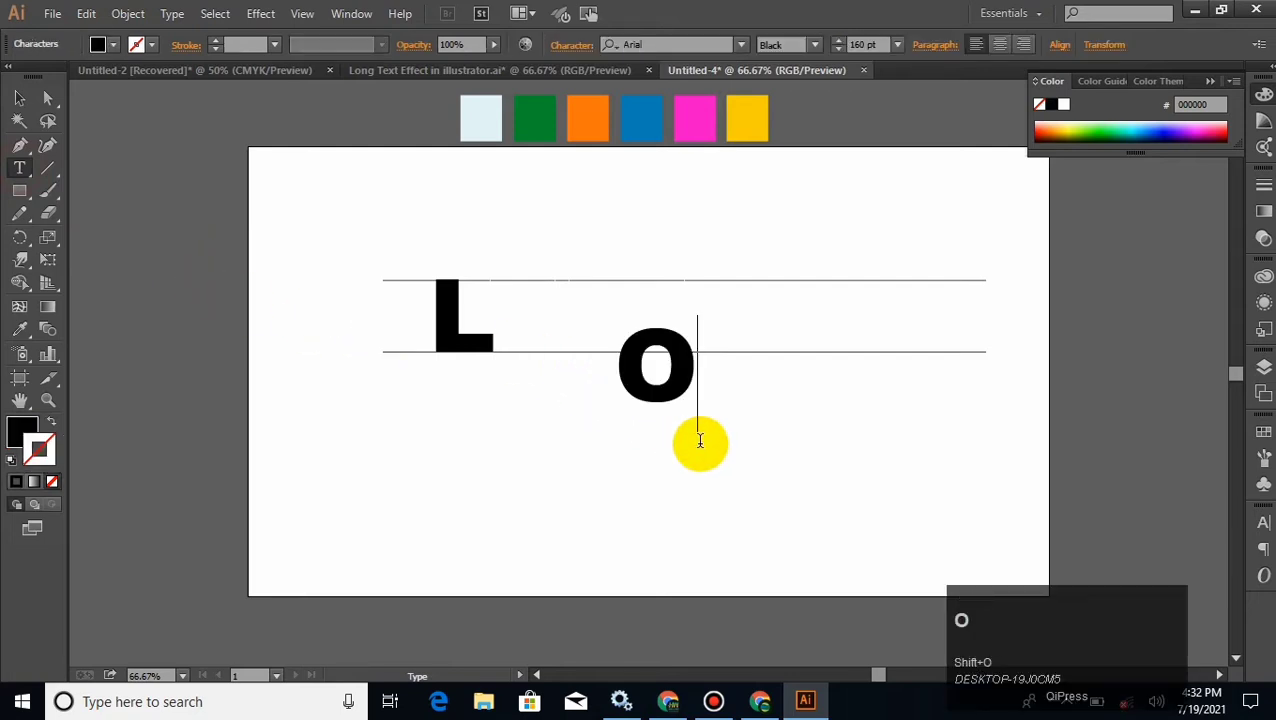
{"action": "left_click", "coordinate": [20, 98]}
{"action": "left_click", "coordinate": [171, 234]}
{"action": "left_click_drag", "start_coordinate": [685, 345], "coordinate": [565, 292]}
{"action": "left_click", "coordinate": [638, 401]}
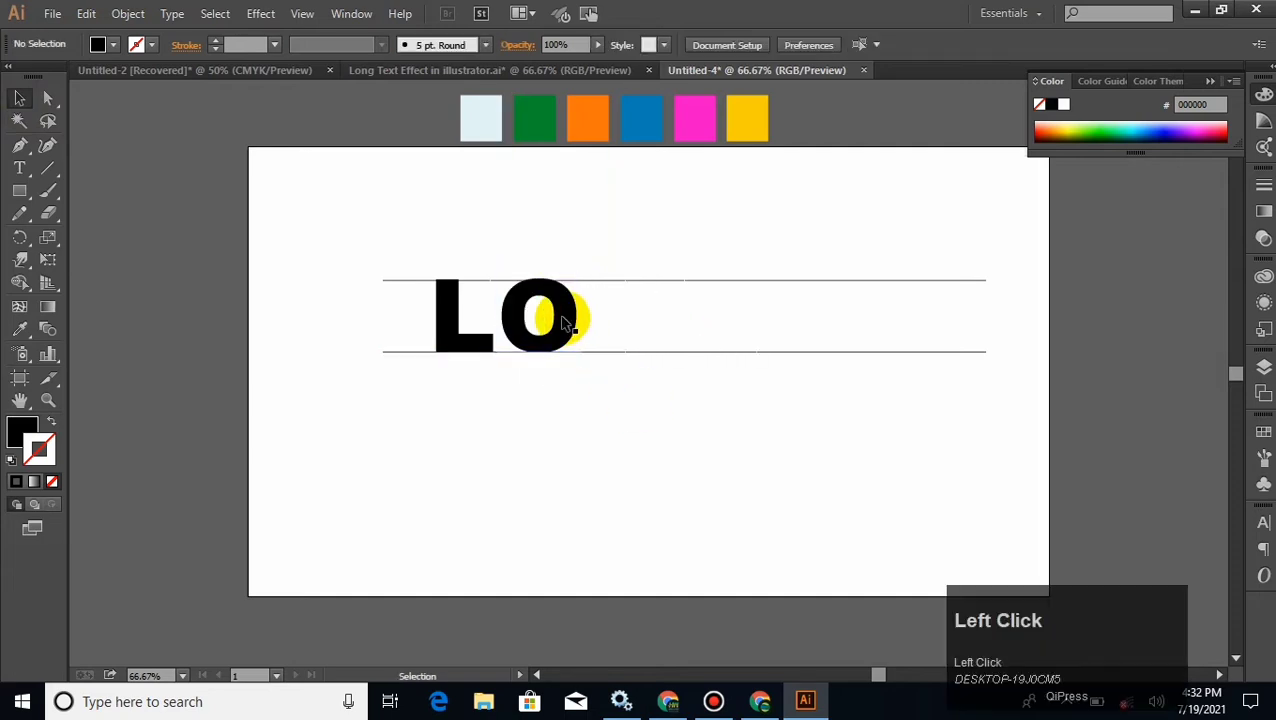
- Add another separate letter O and align it between the guide lines, directly after the first O
{"action": "left_click", "coordinate": [19, 168]}
{"action": "left_click", "coordinate": [624, 418]}
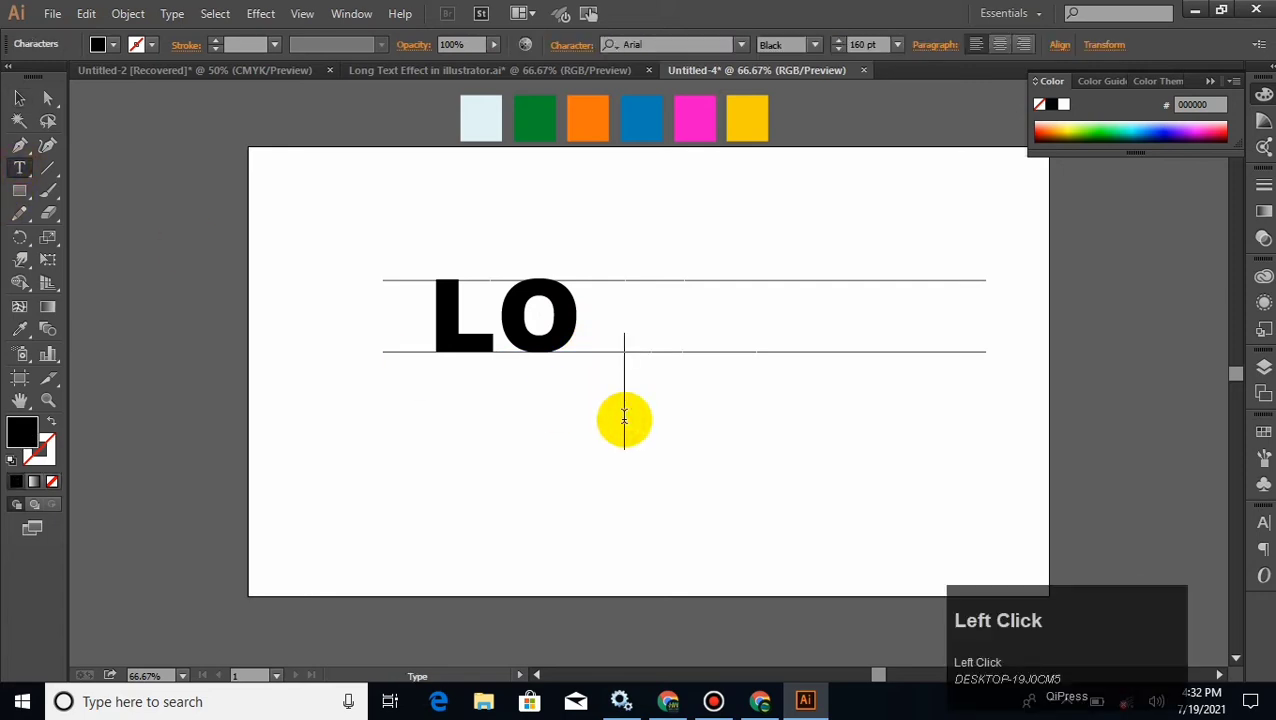
{"action": "type", "text": "O"}
{"action": "left_click", "coordinate": [19, 97]}
{"action": "left_click_drag", "start_coordinate": [634, 368], "coordinate": [604, 322]}
{"action": "left_click", "coordinate": [641, 465]}
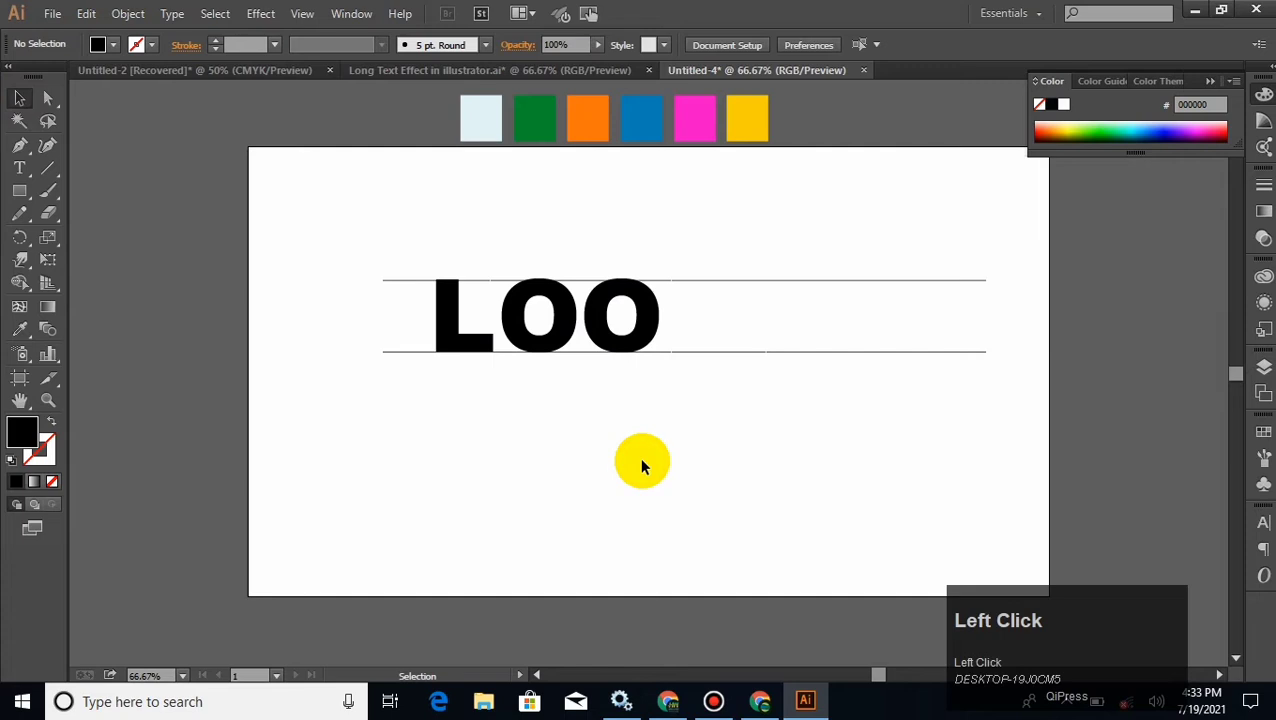
- Add a separate letter K and align it after the second O to complete the word LOOK
{"action": "left_click", "coordinate": [19, 168]}
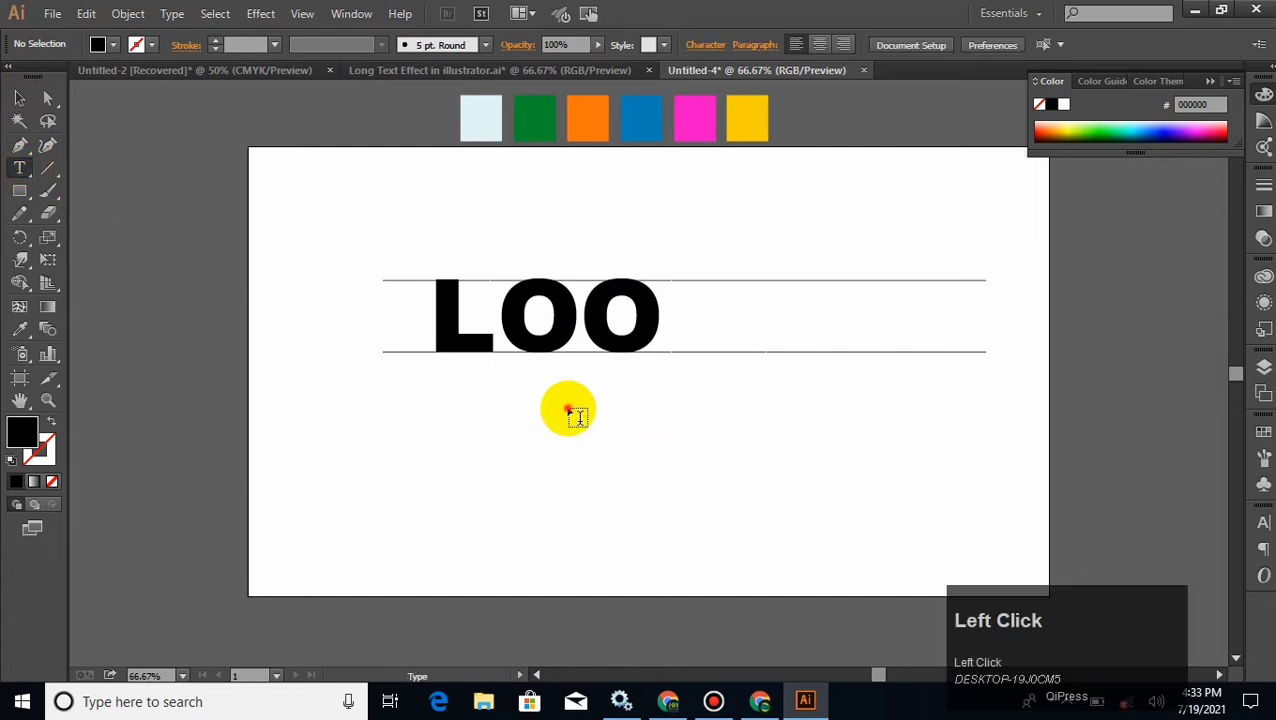
{"action": "left_click", "coordinate": [570, 412]}
{"action": "type", "text": "K"}
{"action": "left_click", "coordinate": [19, 97]}
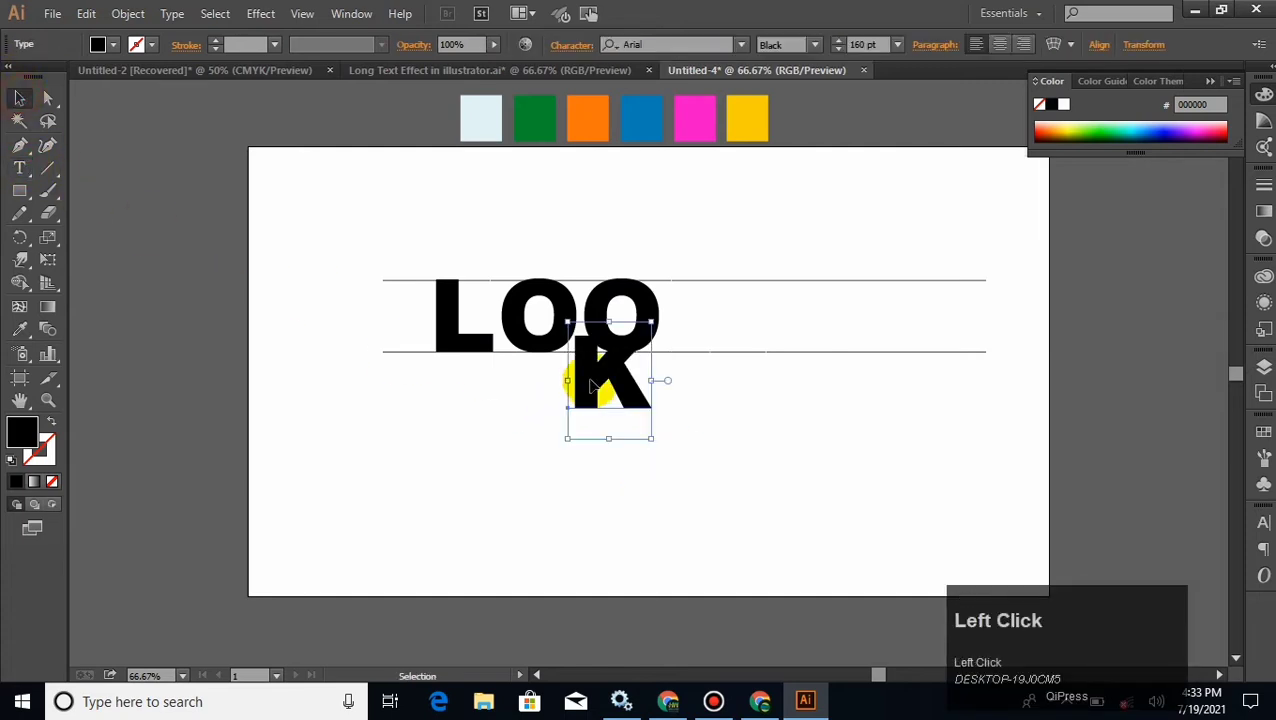
{"action": "left_click_drag", "start_coordinate": [591, 386], "coordinate": [686, 329]}
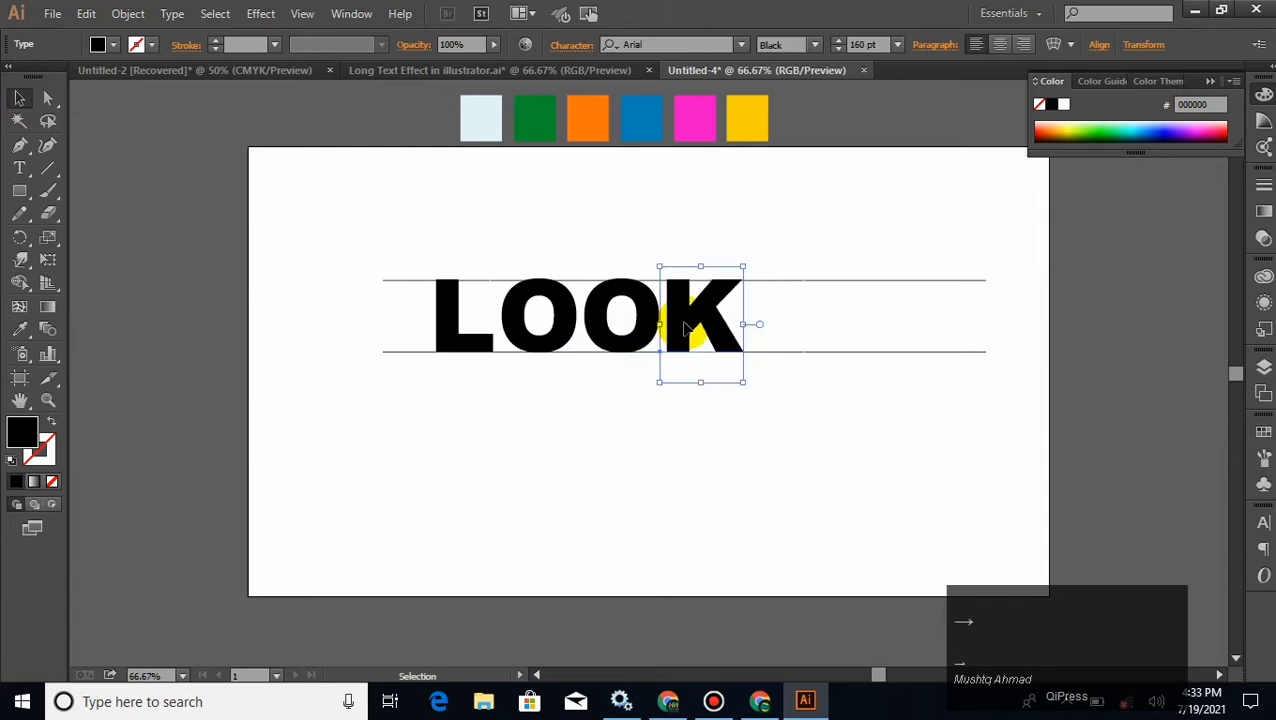
{"action": "left_click", "coordinate": [584, 375]}
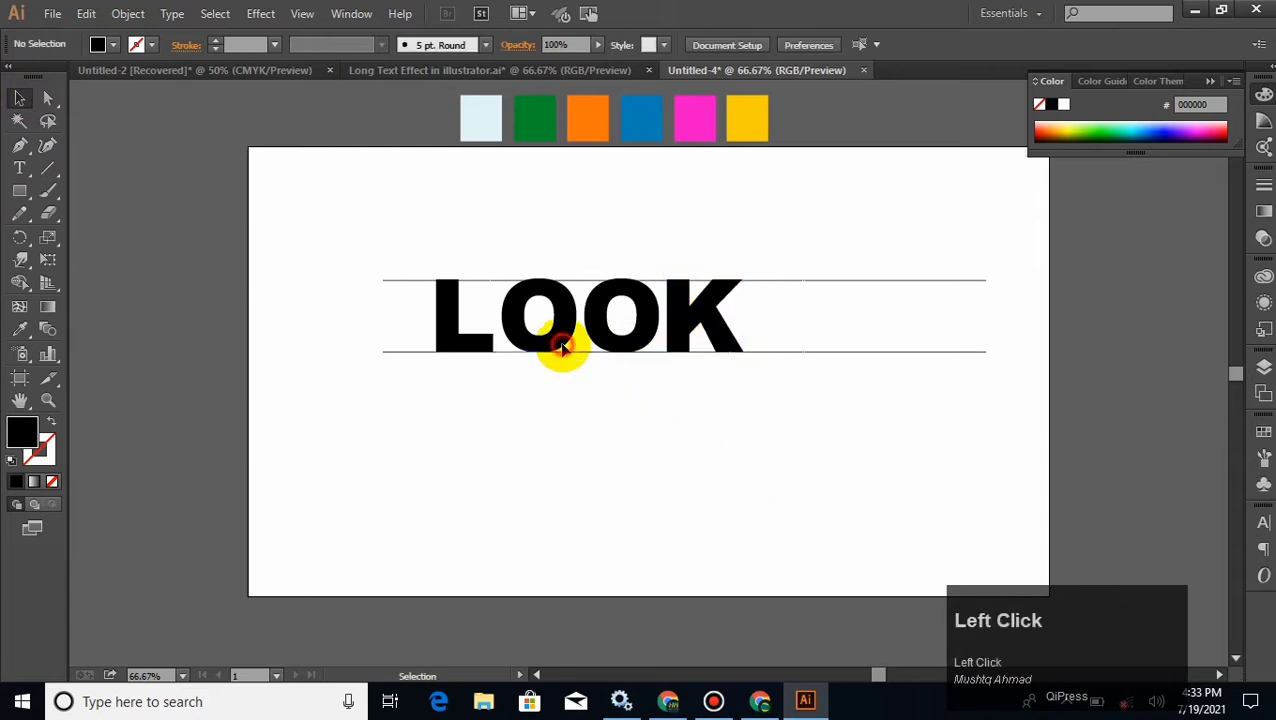
- Nudge both O letters and the K together slightly to the right, away from the L
{"action": "left_click", "coordinate": [558, 341]}
{"action": "left_click", "coordinate": [648, 347], "text": "shift"}
{"action": "left_click", "coordinate": [703, 320], "text": "shift"}
{"action": "key", "text": "Right"}
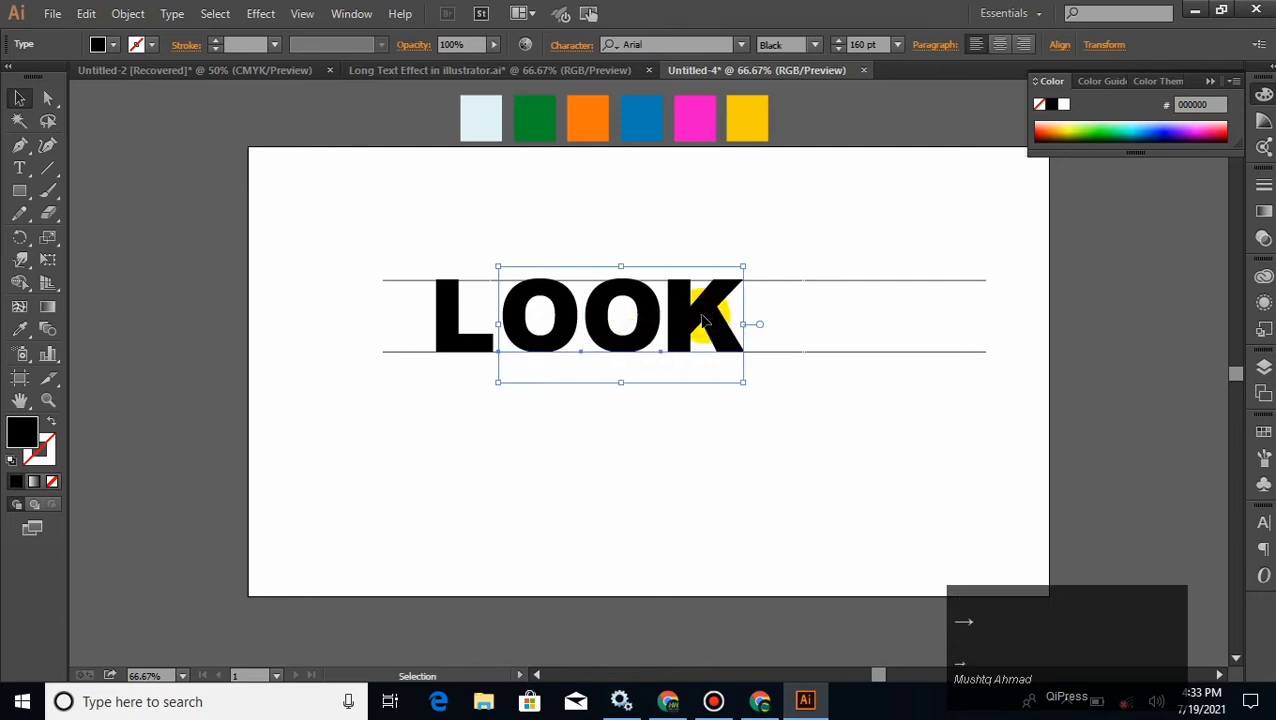
{"action": "left_click", "coordinate": [842, 421]}
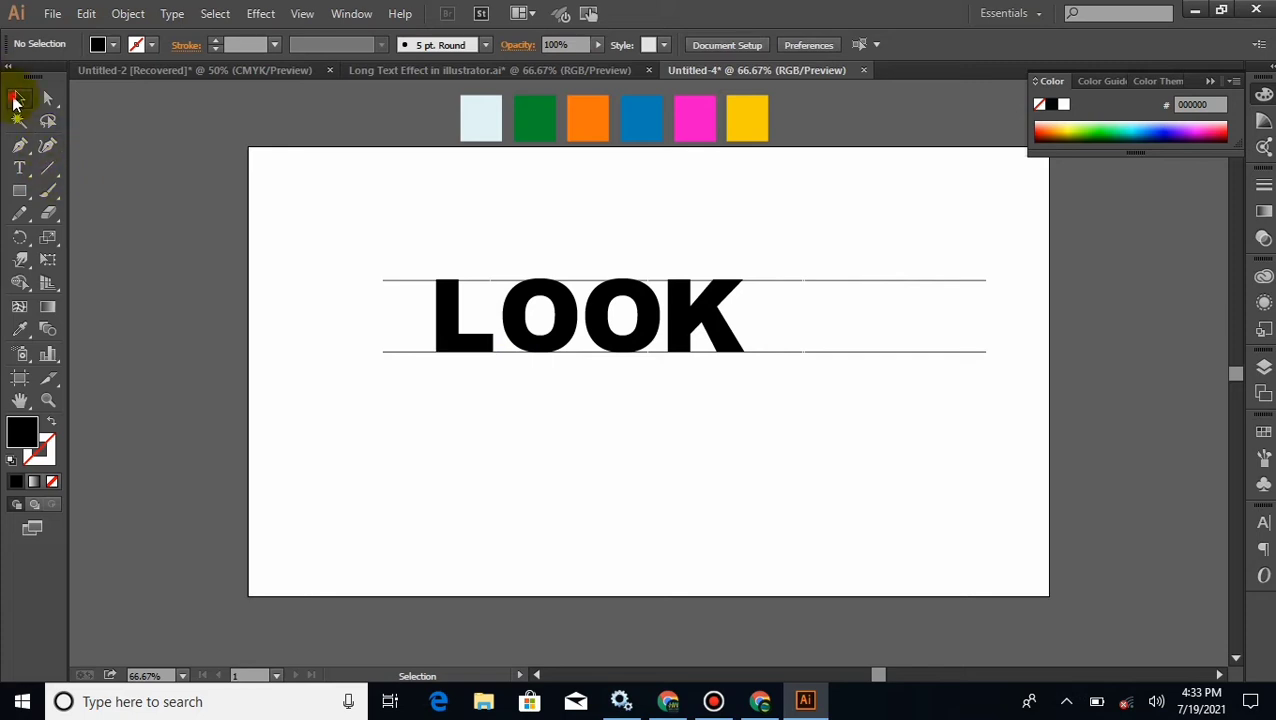
- Delete the upper and lower horizontal guide lines around the word LOOK
{"action": "left_click", "coordinate": [18, 96]}
{"action": "left_click", "coordinate": [453, 330]}
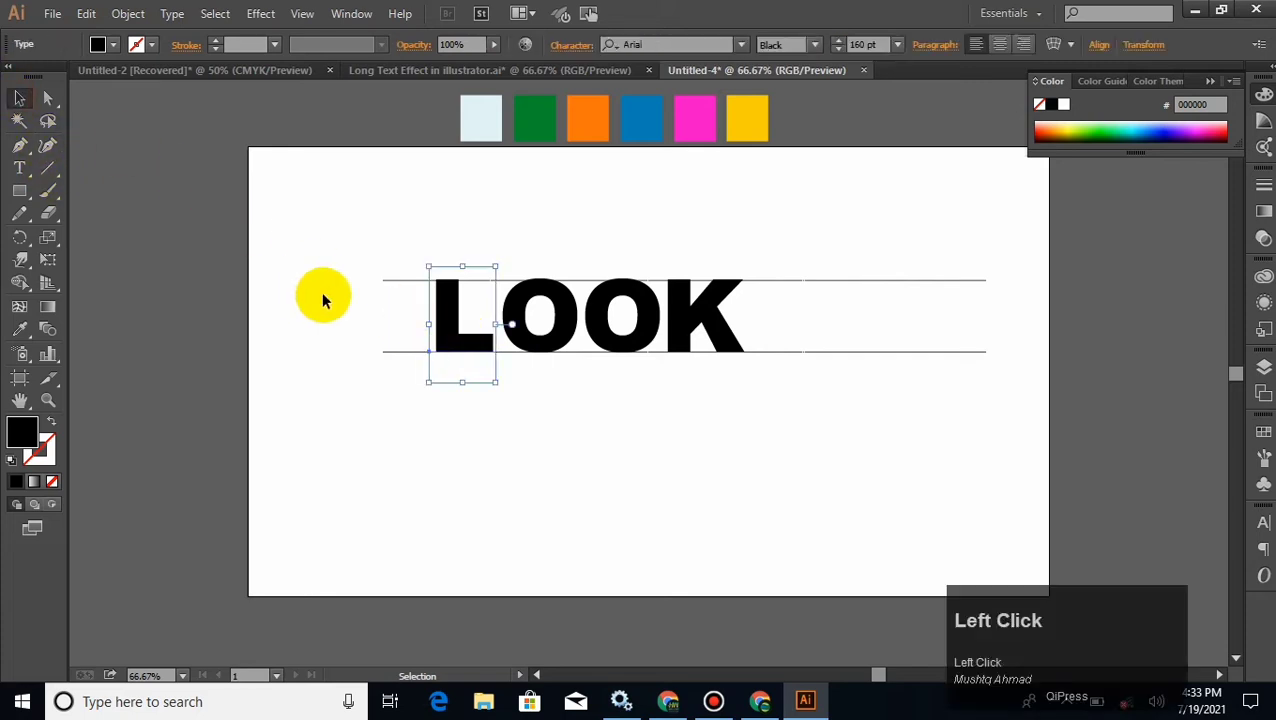
{"action": "left_click", "coordinate": [405, 272]}
{"action": "left_click", "coordinate": [415, 280]}
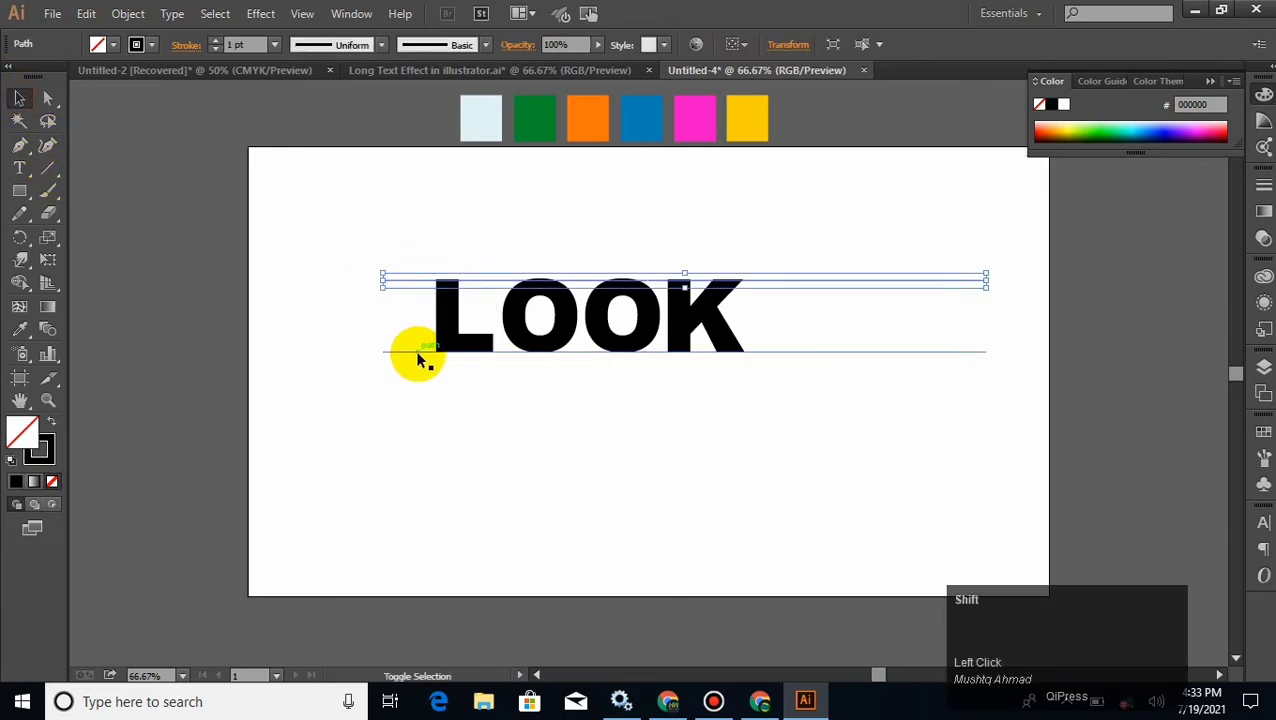
{"action": "left_click", "coordinate": [417, 352], "text": "shift"}
{"action": "key", "text": "Delete"}
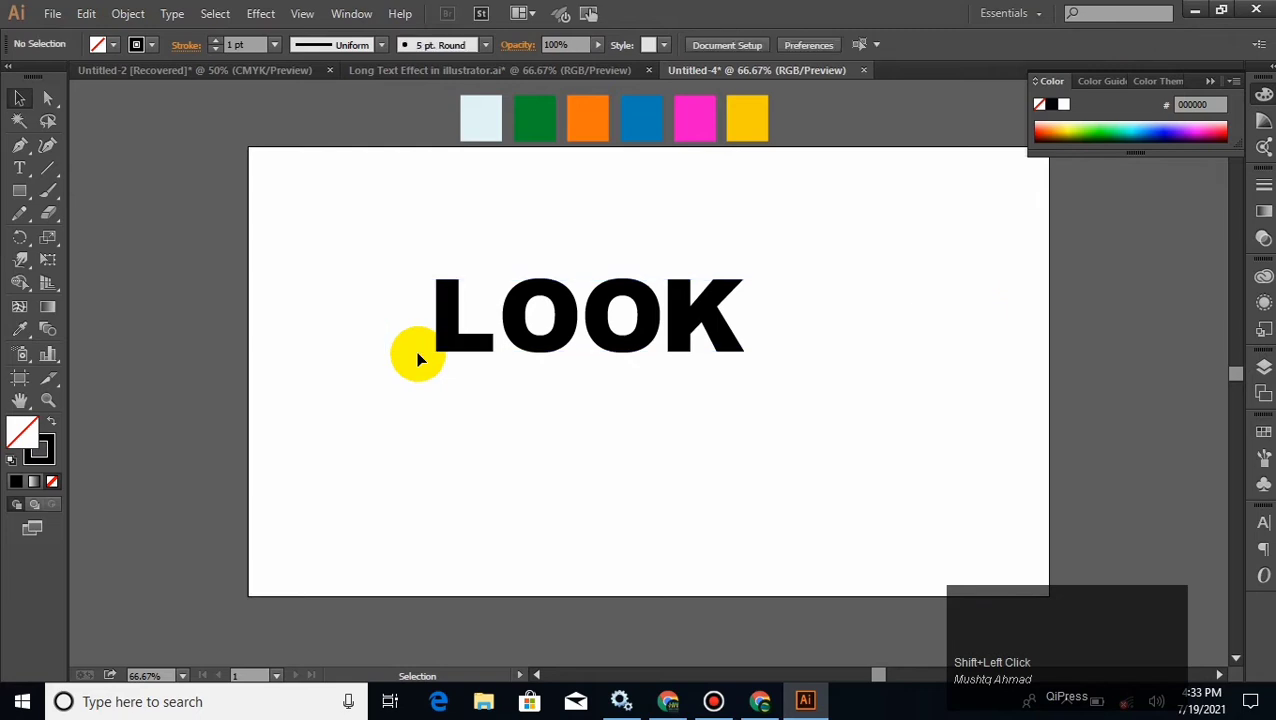
- Enlarge the four LOOK letters together to 165 pt and center them on the artboard
{"action": "left_click", "coordinate": [18, 96]}
{"action": "left_click_drag", "start_coordinate": [402, 248], "coordinate": [768, 387]}
{"action": "left_click", "coordinate": [325, 285]}
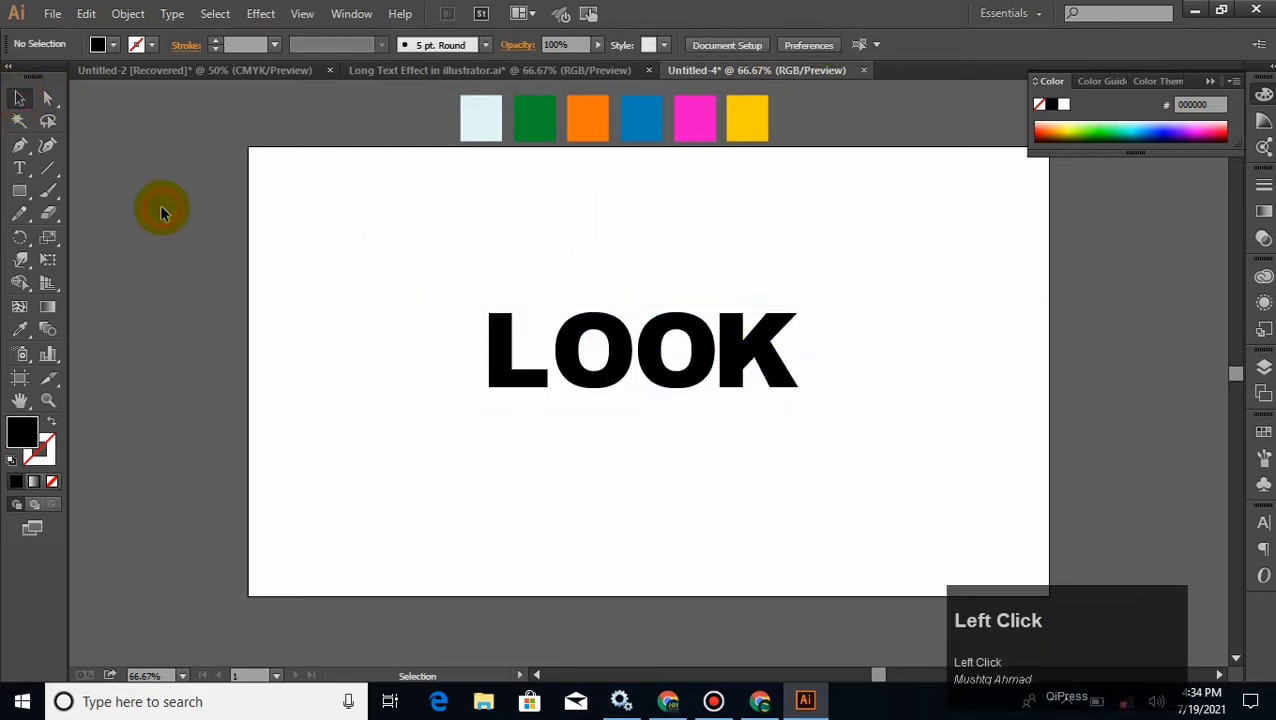
- Set the fill of the letter L to None using the swatches
{"action": "left_click", "coordinate": [498, 362]}
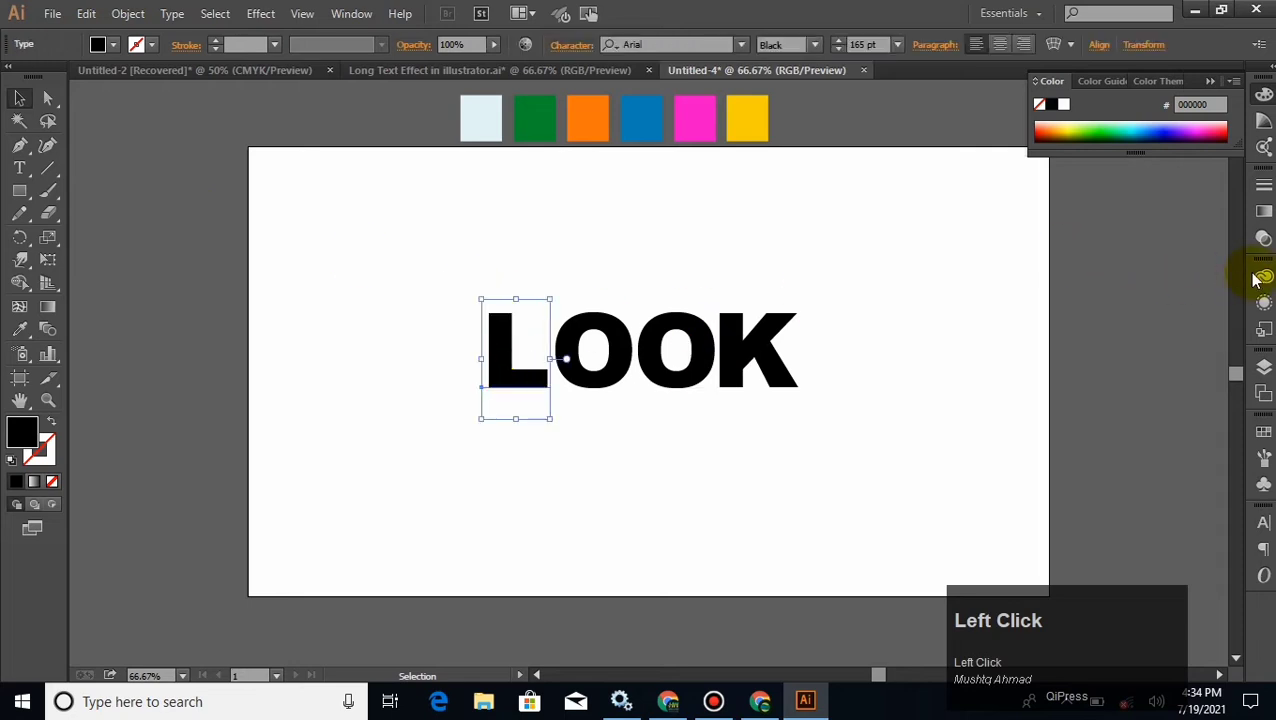
{"action": "left_click", "coordinate": [1264, 432]}
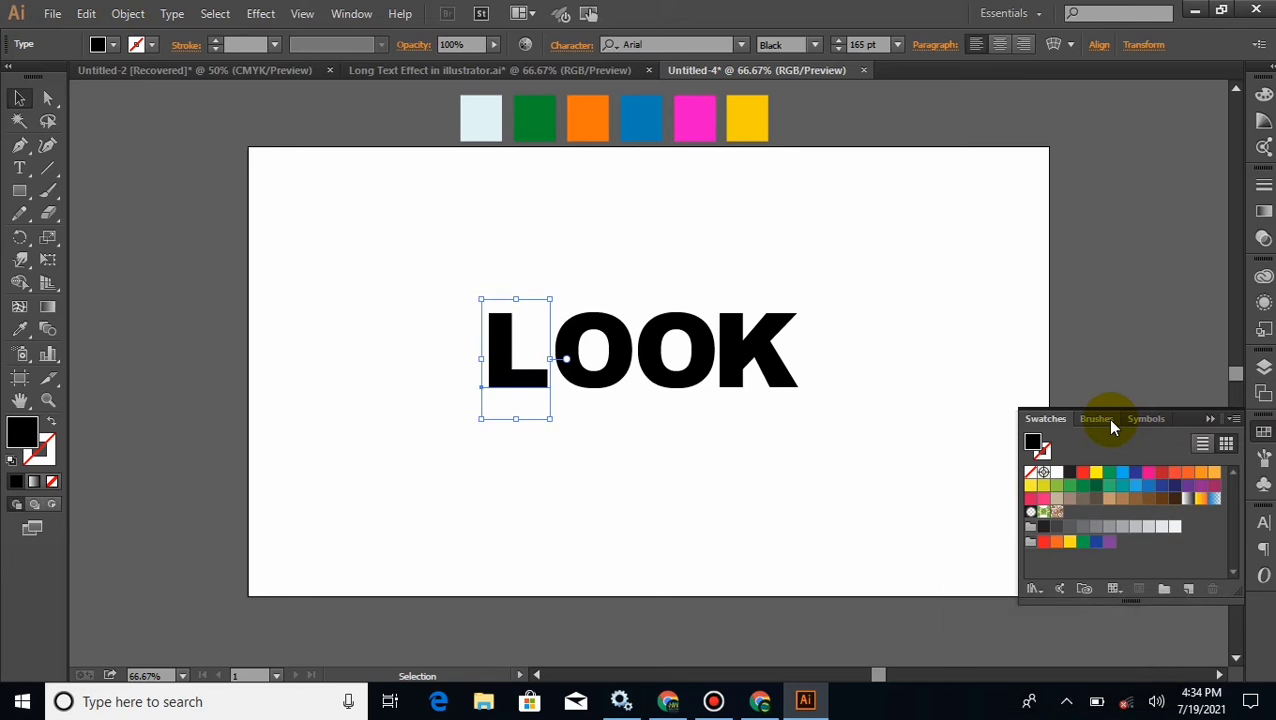
{"action": "left_click", "coordinate": [1209, 420]}
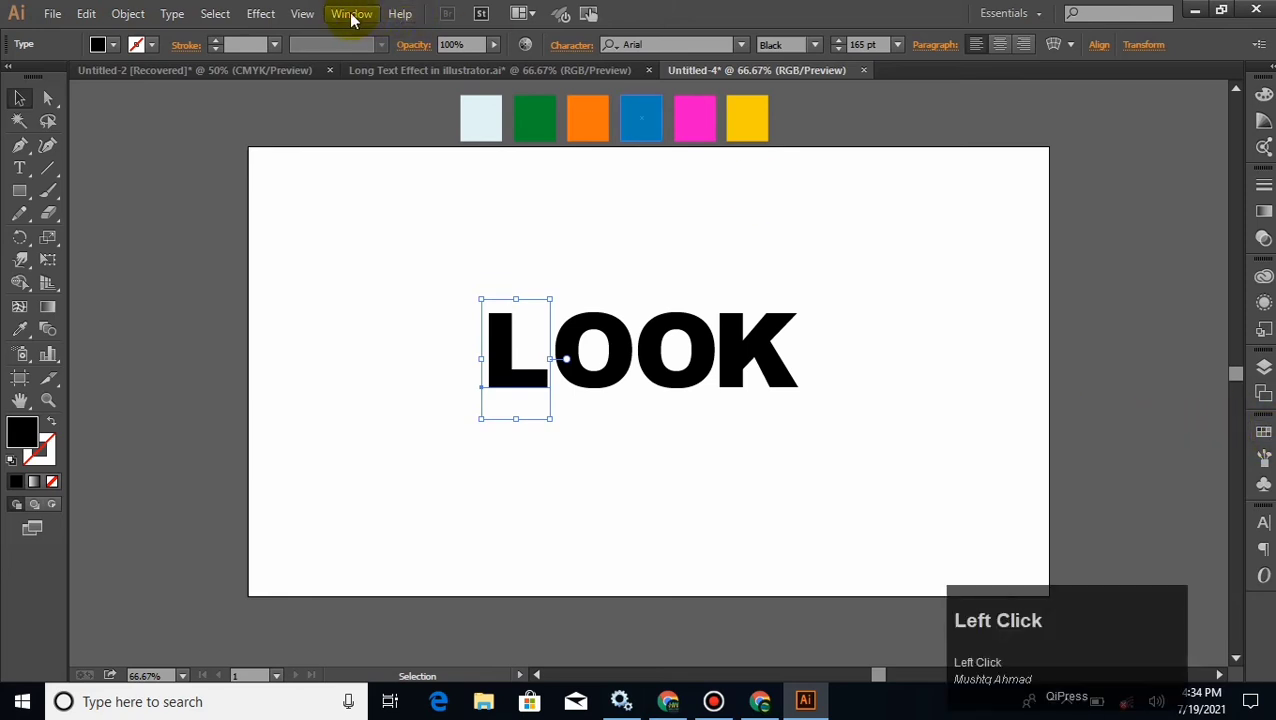
{"action": "left_click", "coordinate": [351, 13]}
{"action": "left_click", "coordinate": [425, 482]}
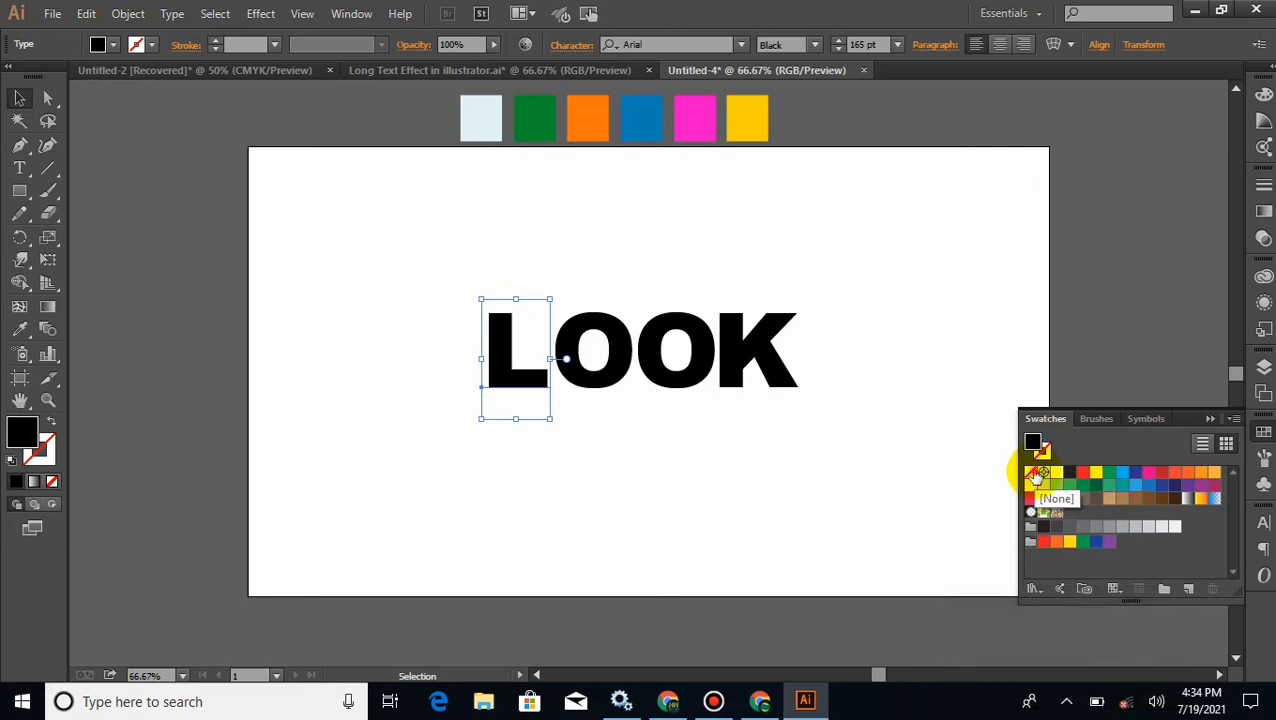
{"action": "left_click", "coordinate": [1032, 472]}
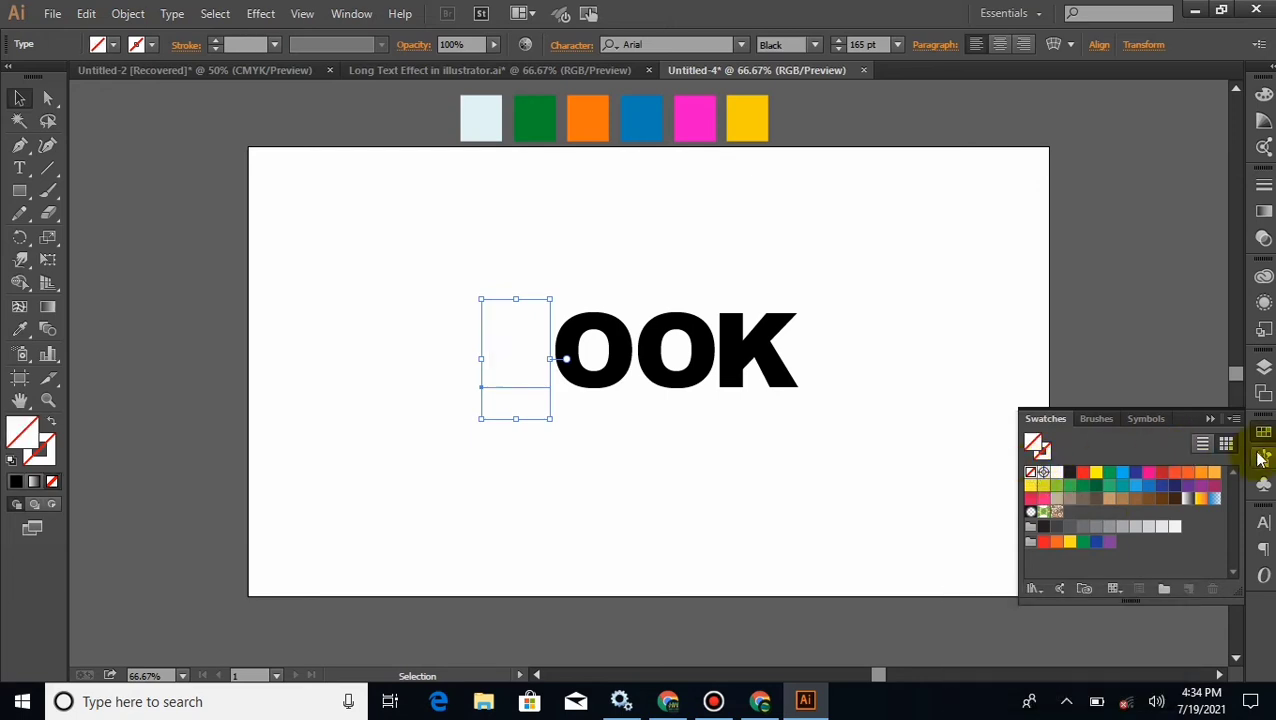
- Add a new fill to the L's appearance and color it with the pale blue sampled from the square above the artboard
{"action": "left_click", "coordinate": [1264, 304]}
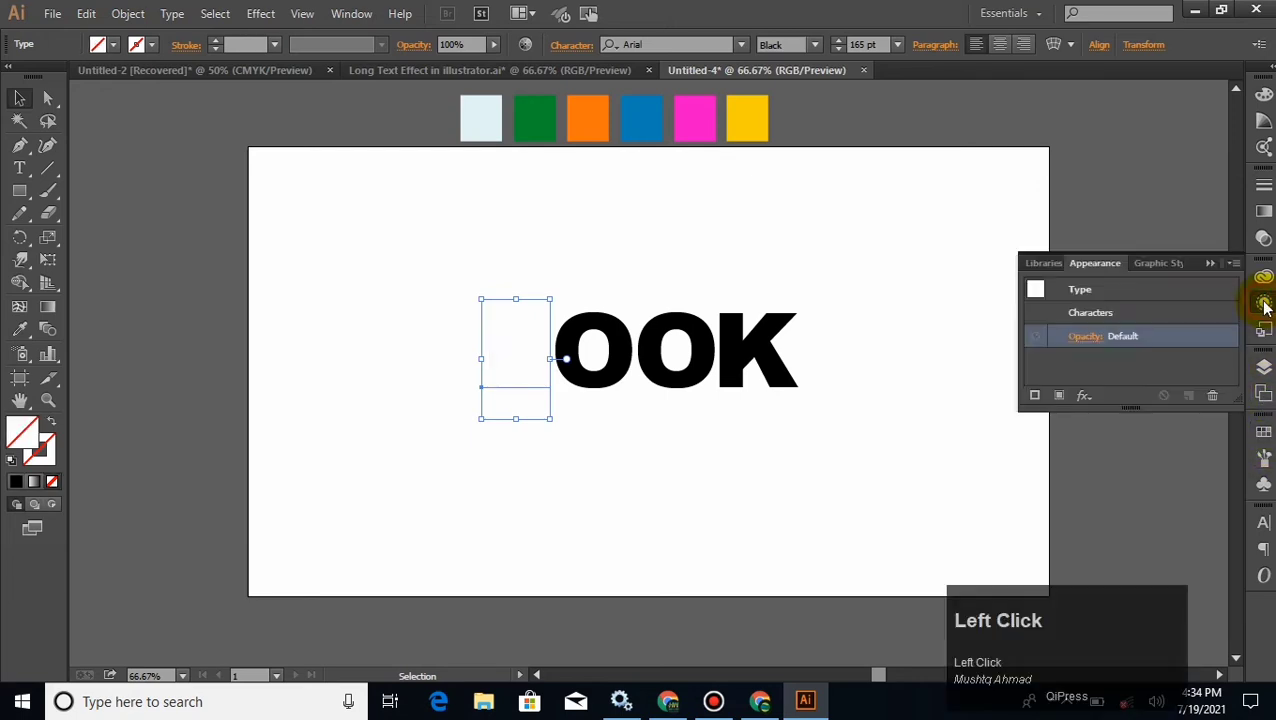
{"action": "left_click", "coordinate": [1057, 398]}
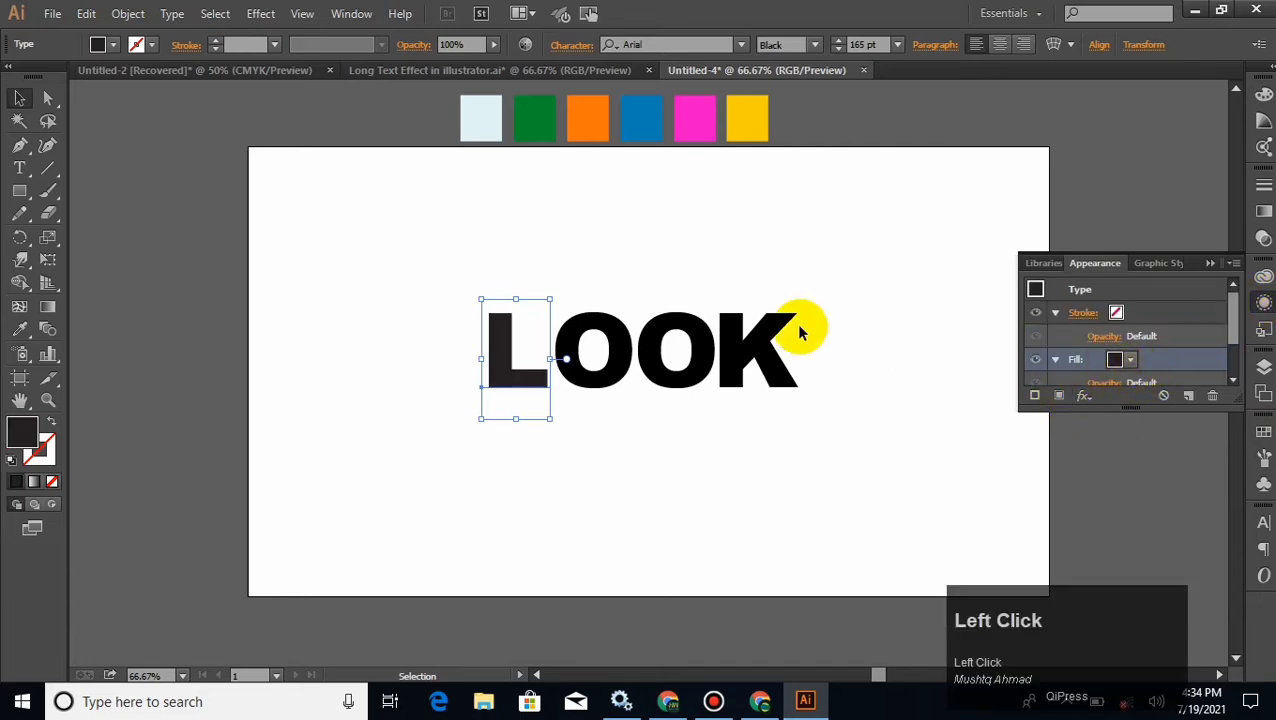
{"action": "left_click", "coordinate": [19, 329]}
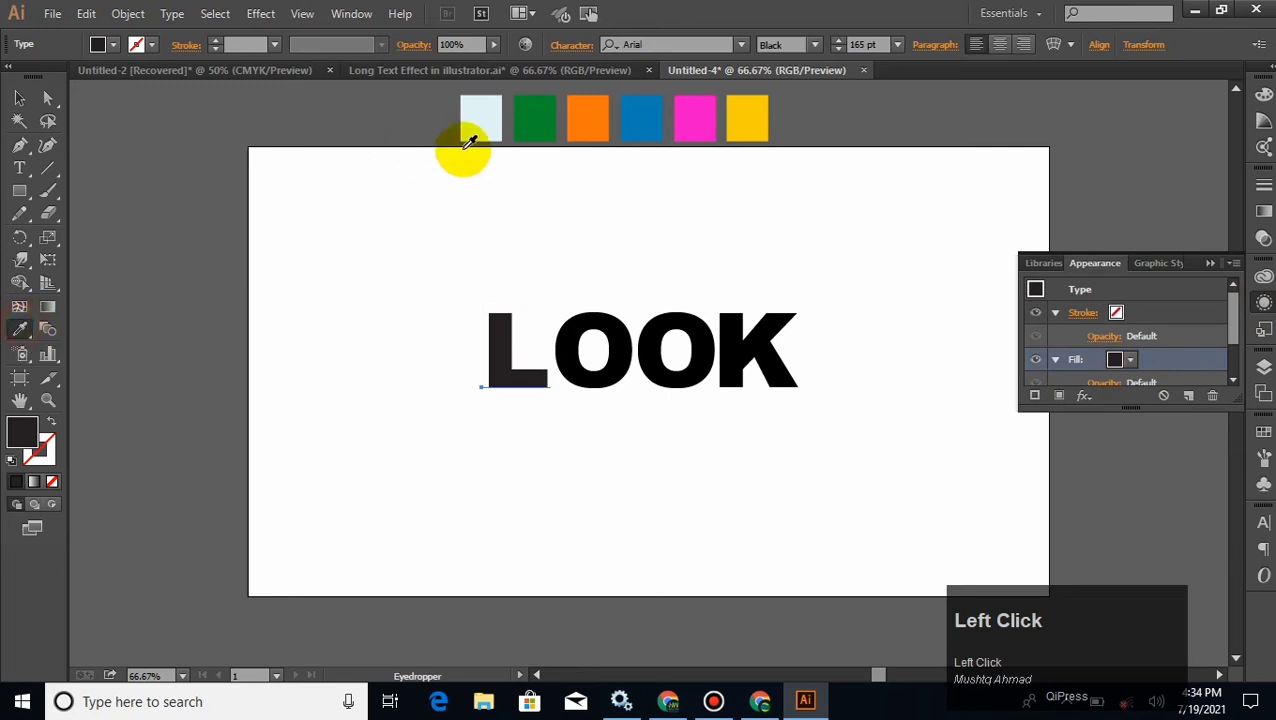
{"action": "left_click", "coordinate": [478, 123]}
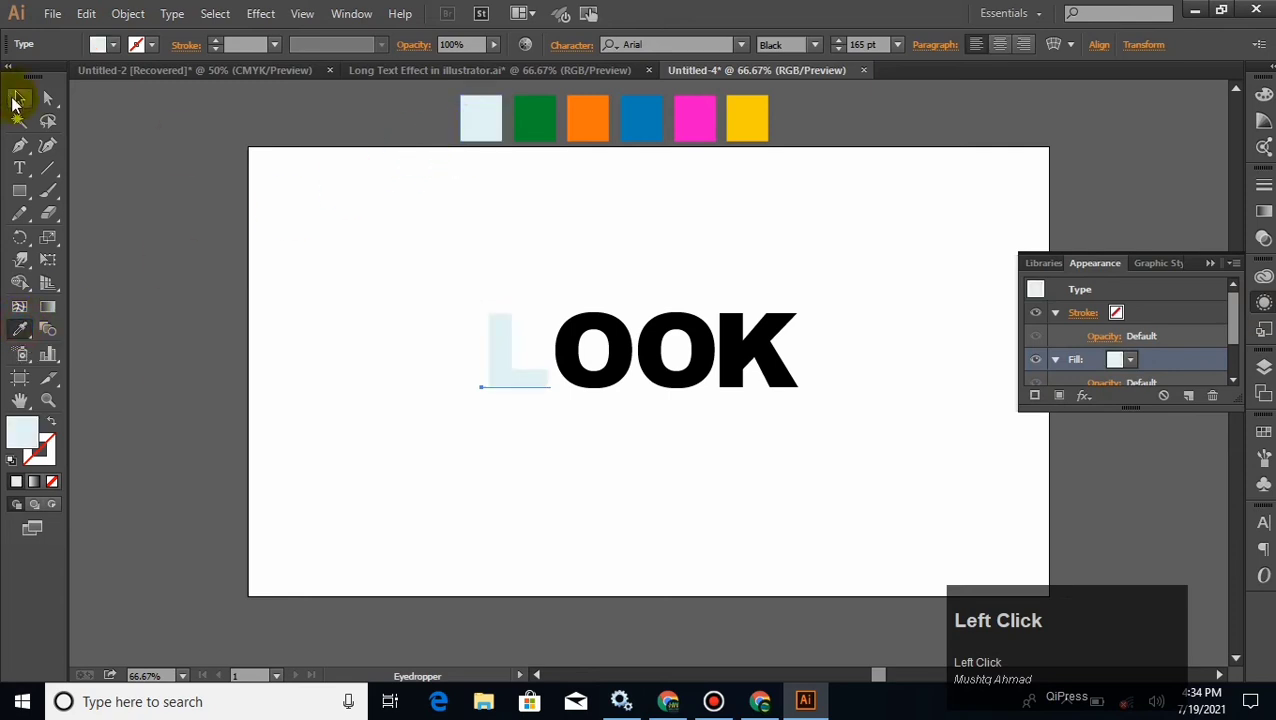
{"action": "left_click", "coordinate": [17, 100]}
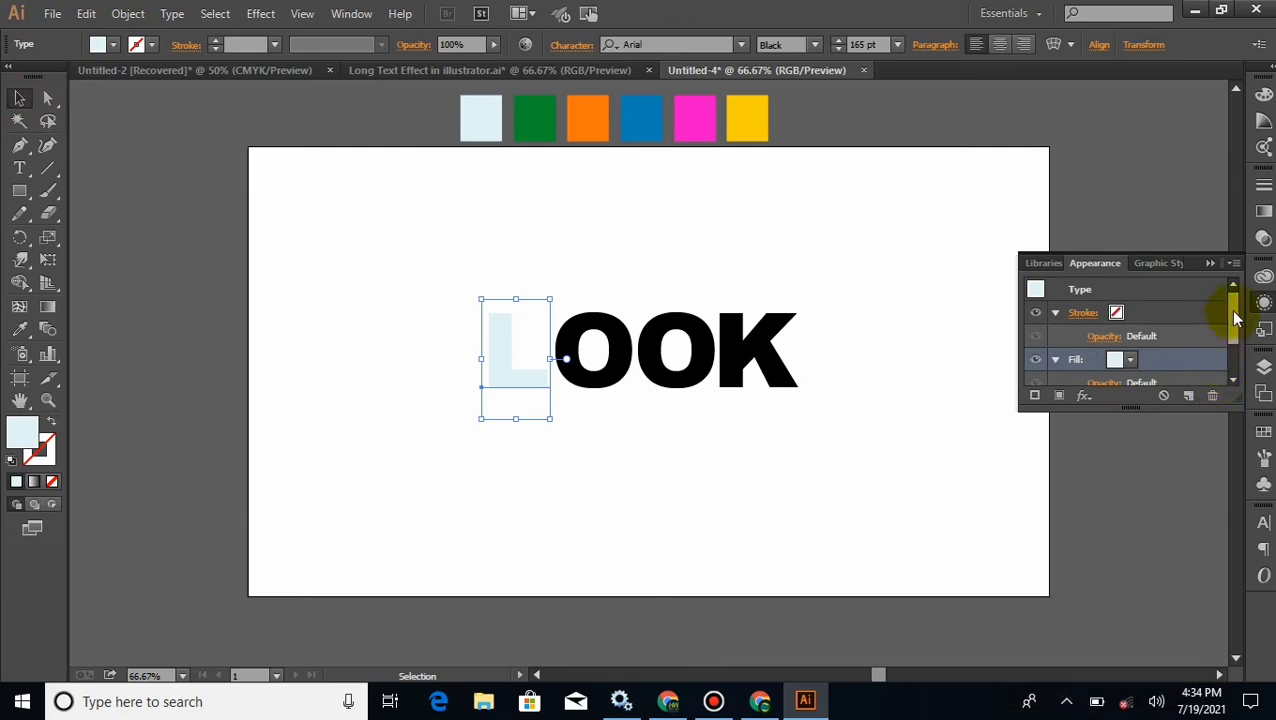
- Add a second fill to the L's appearance in the orange sampled from the palette and place it beneath the pale blue fill
{"action": "left_click", "coordinate": [1057, 394]}
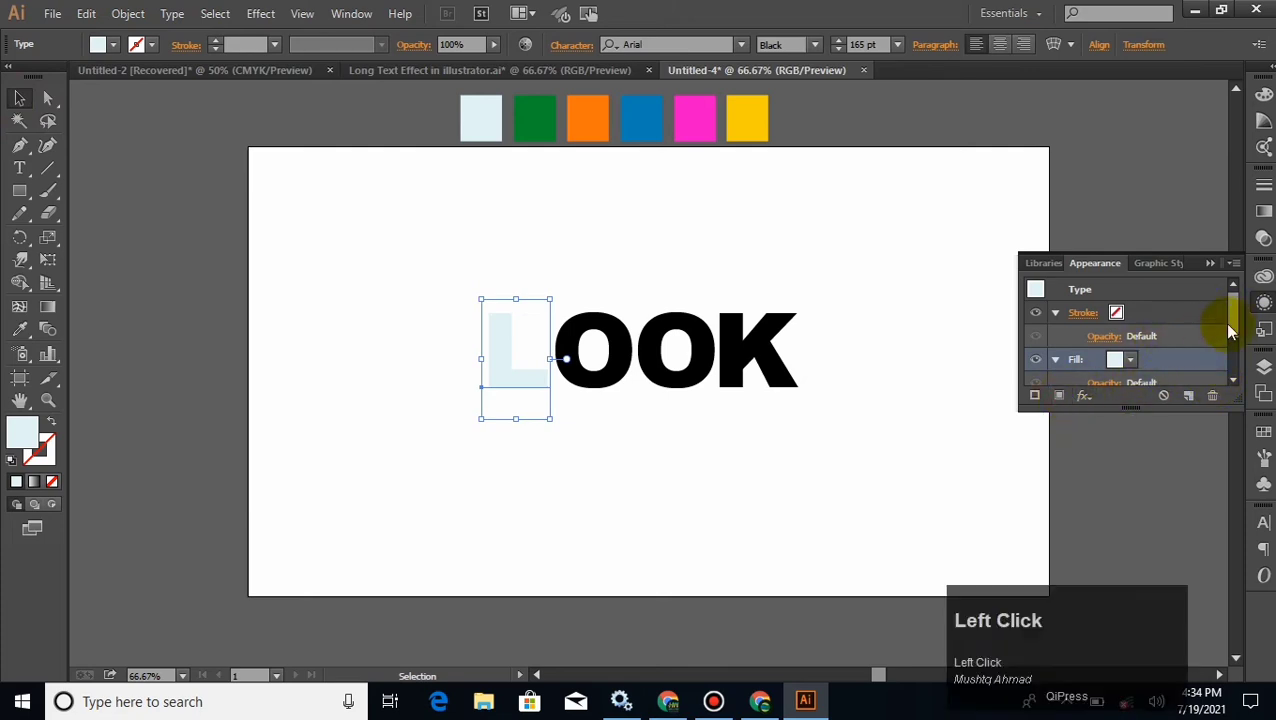
{"action": "left_click_drag", "start_coordinate": [1237, 327], "coordinate": [1235, 343]}
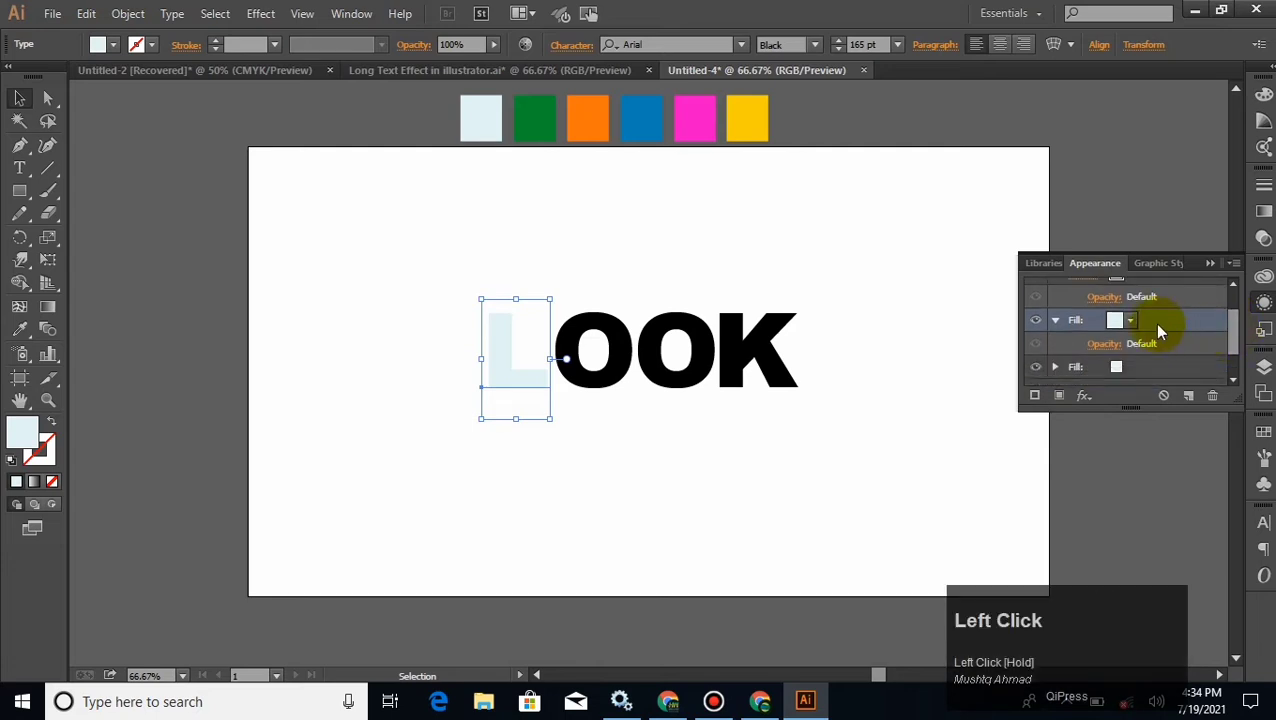
{"action": "left_click", "coordinate": [20, 329]}
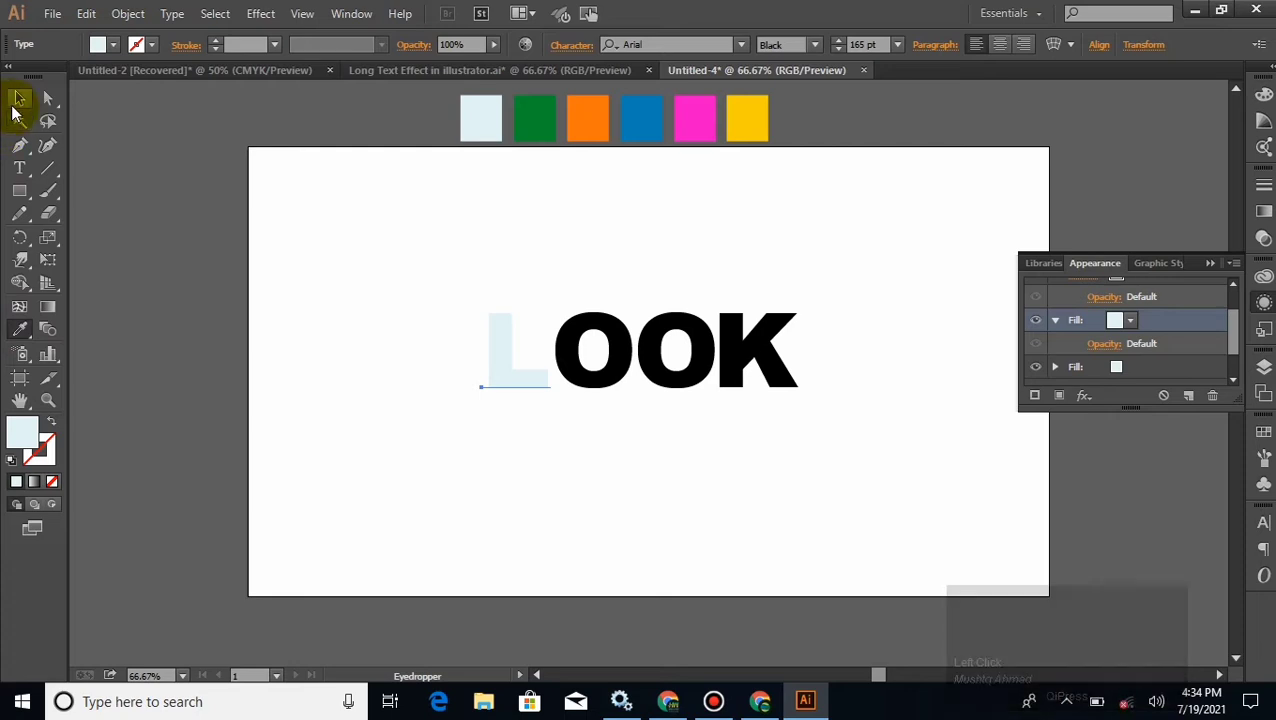
{"action": "left_click", "coordinate": [590, 105]}
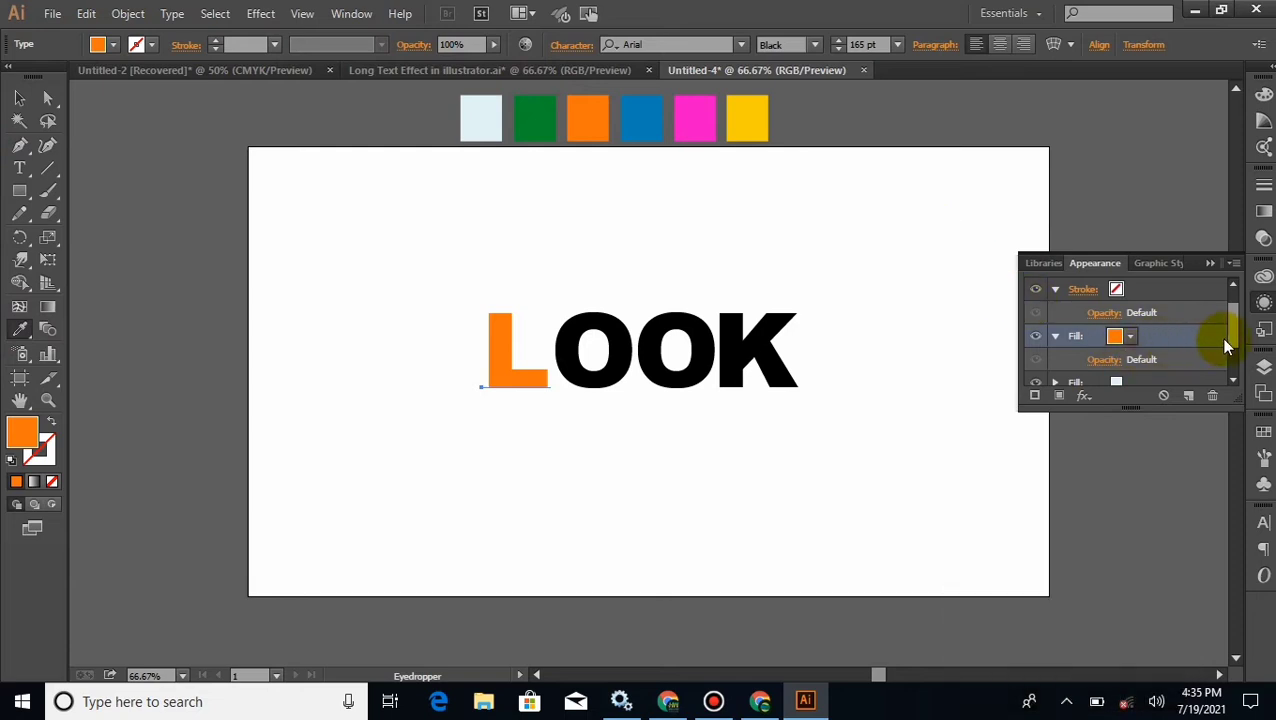
{"action": "left_click_drag", "start_coordinate": [1230, 340], "coordinate": [1236, 348]}
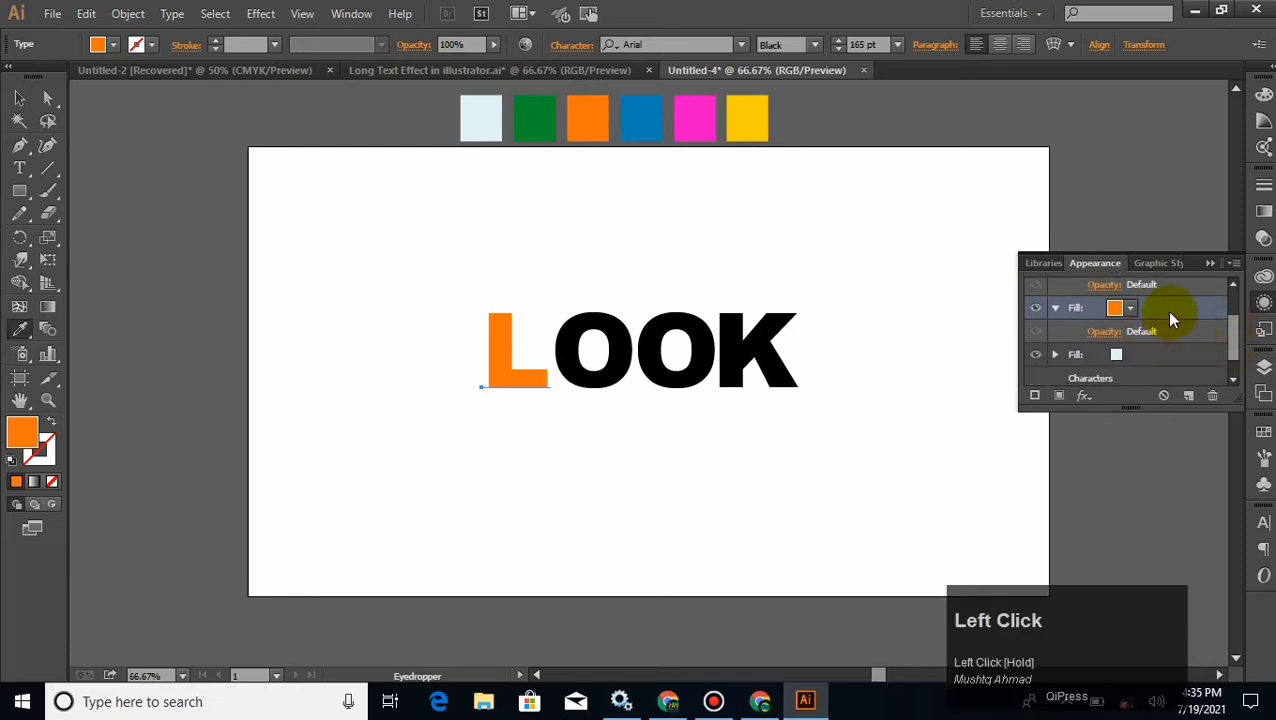
{"action": "left_click_drag", "start_coordinate": [1174, 305], "coordinate": [1177, 365]}
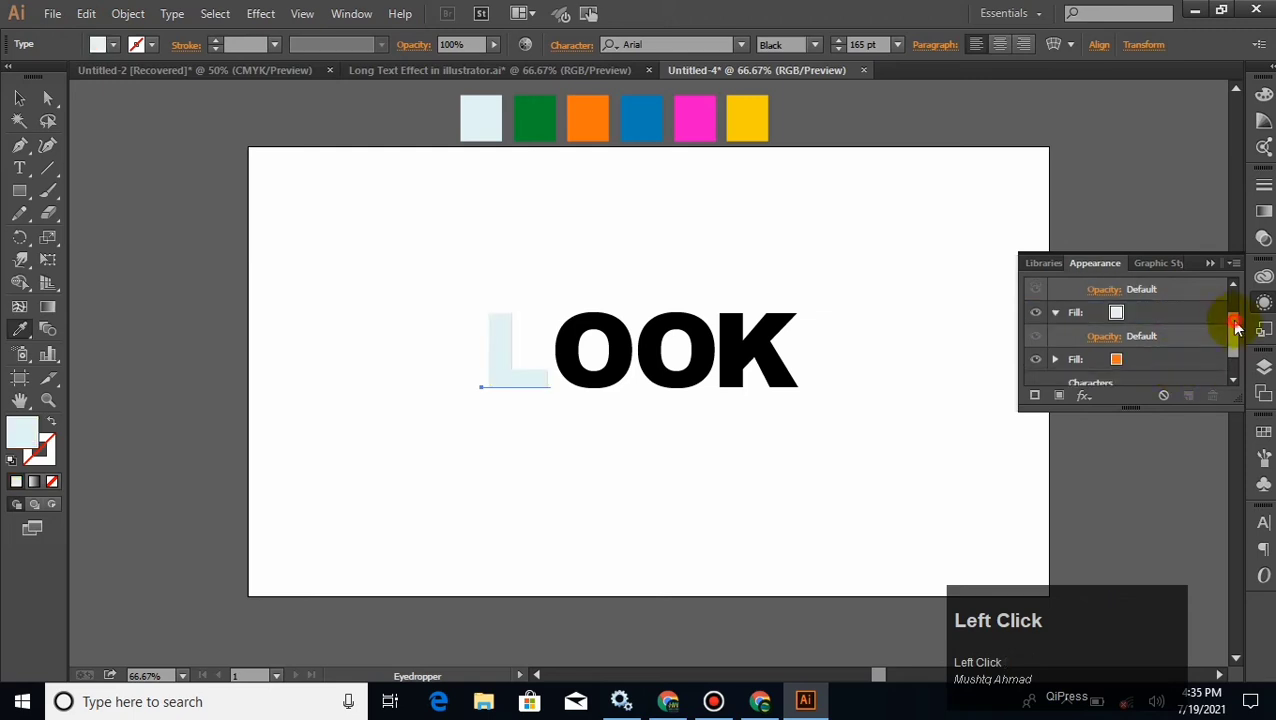
- Start a Transform effect on the L's orange fill with a horizontal and vertical move of 0.5 px each
{"action": "left_click_drag", "start_coordinate": [1230, 319], "coordinate": [1230, 327]}
{"action": "left_click", "coordinate": [1210, 352]}
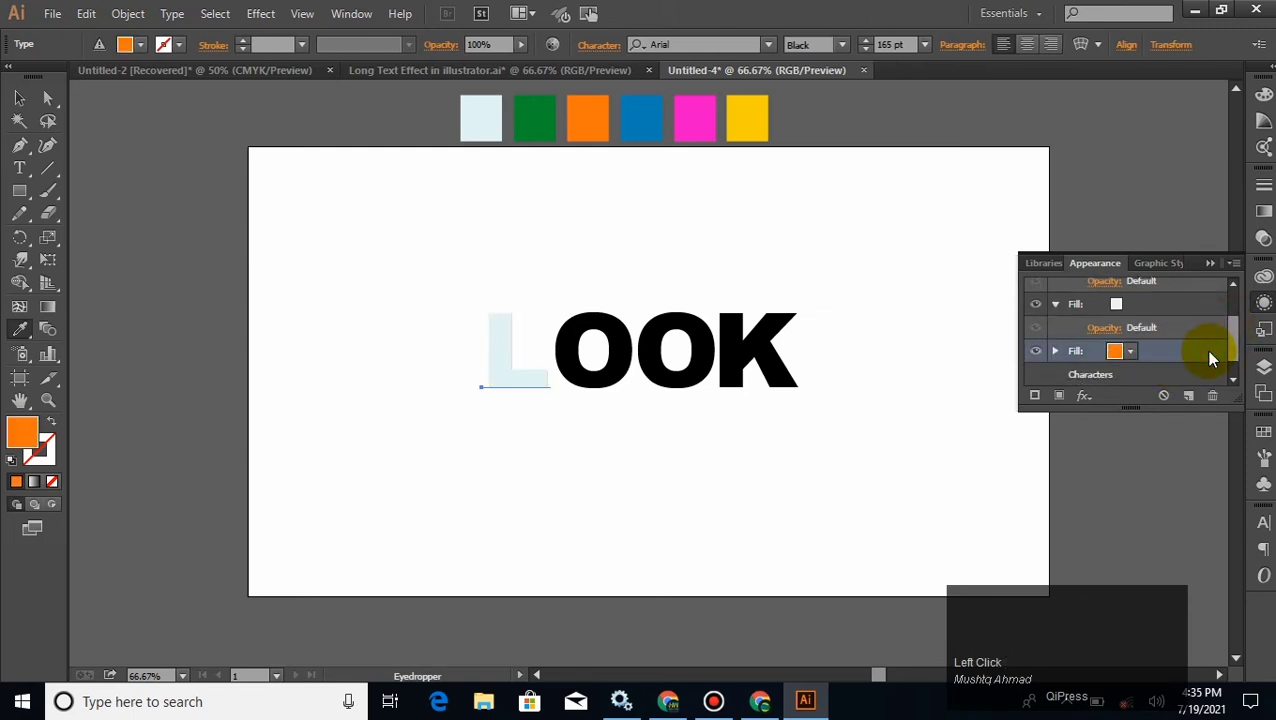
{"action": "left_click", "coordinate": [258, 14]}
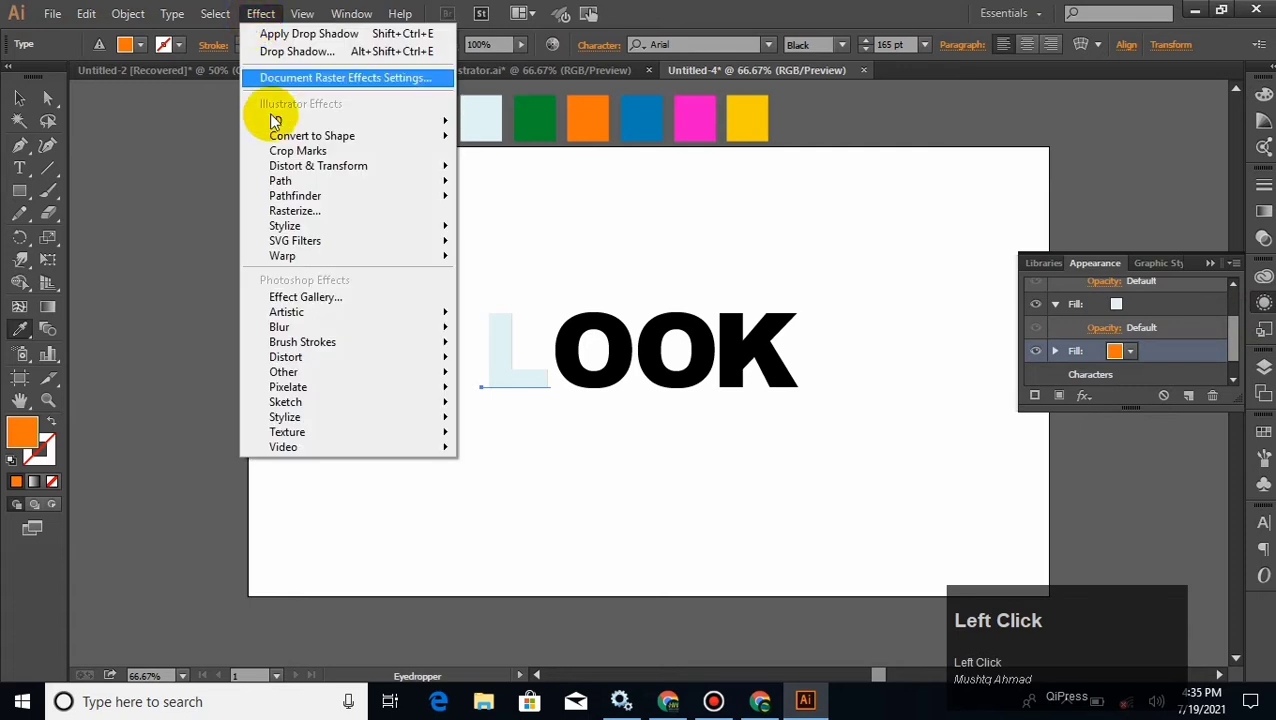
{"action": "mouse_move", "coordinate": [300, 168]}
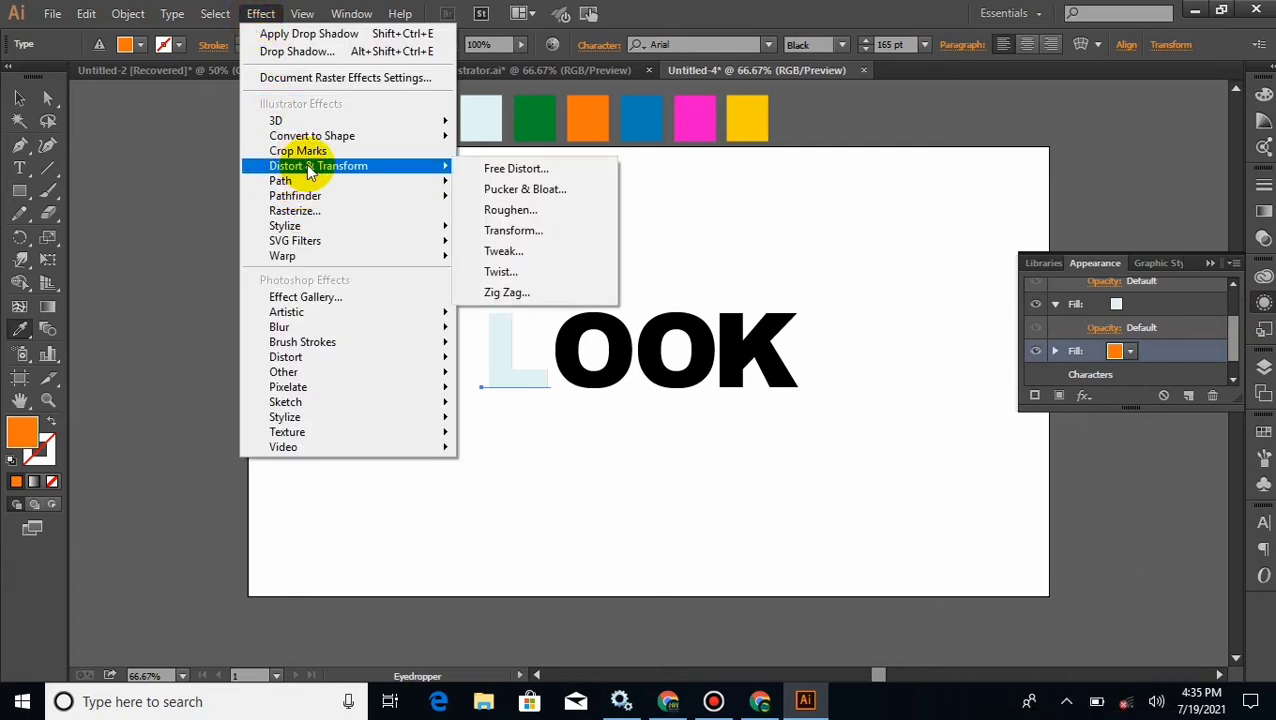
{"action": "left_click", "coordinate": [507, 231]}
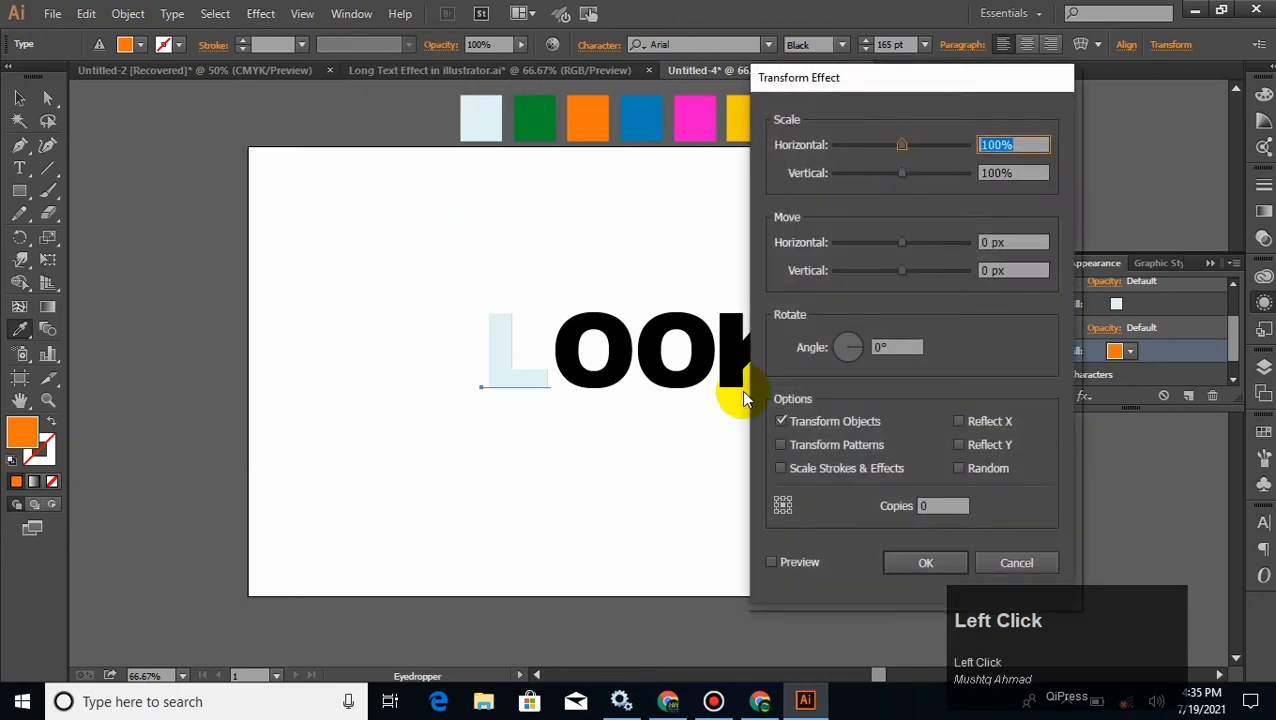
{"action": "left_click", "coordinate": [988, 243]}
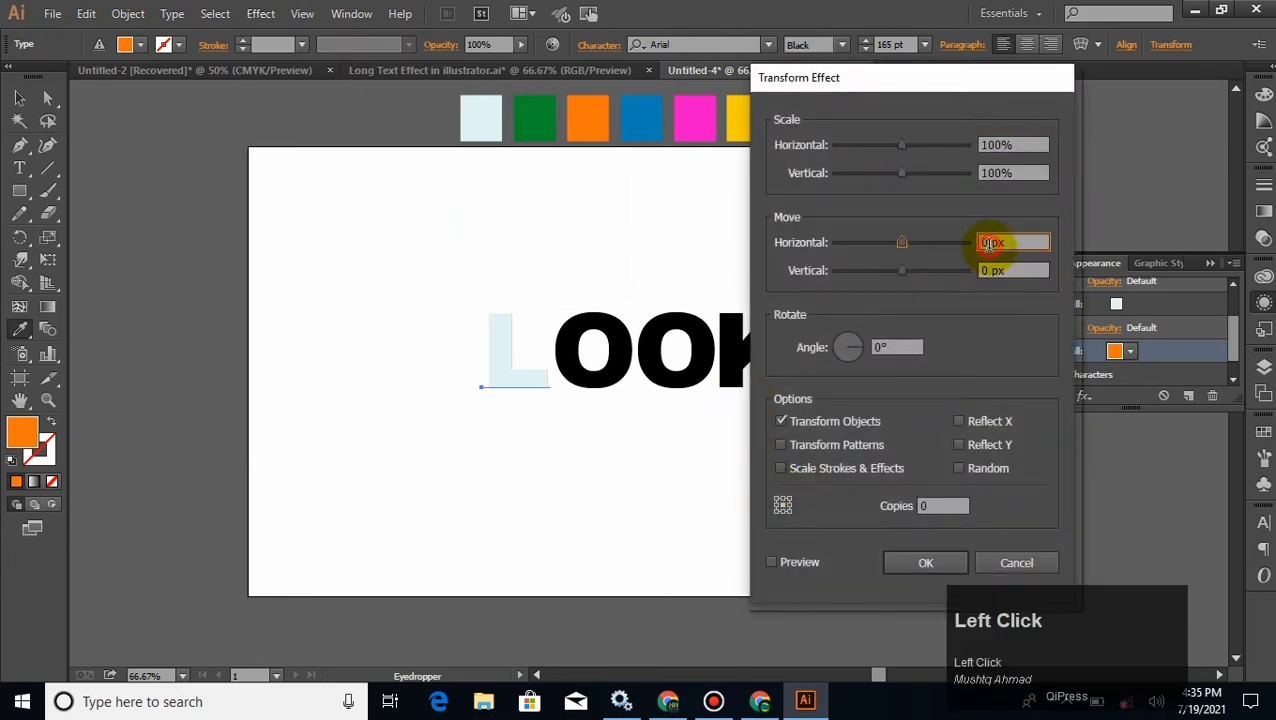
{"action": "type", "text": ".5"}
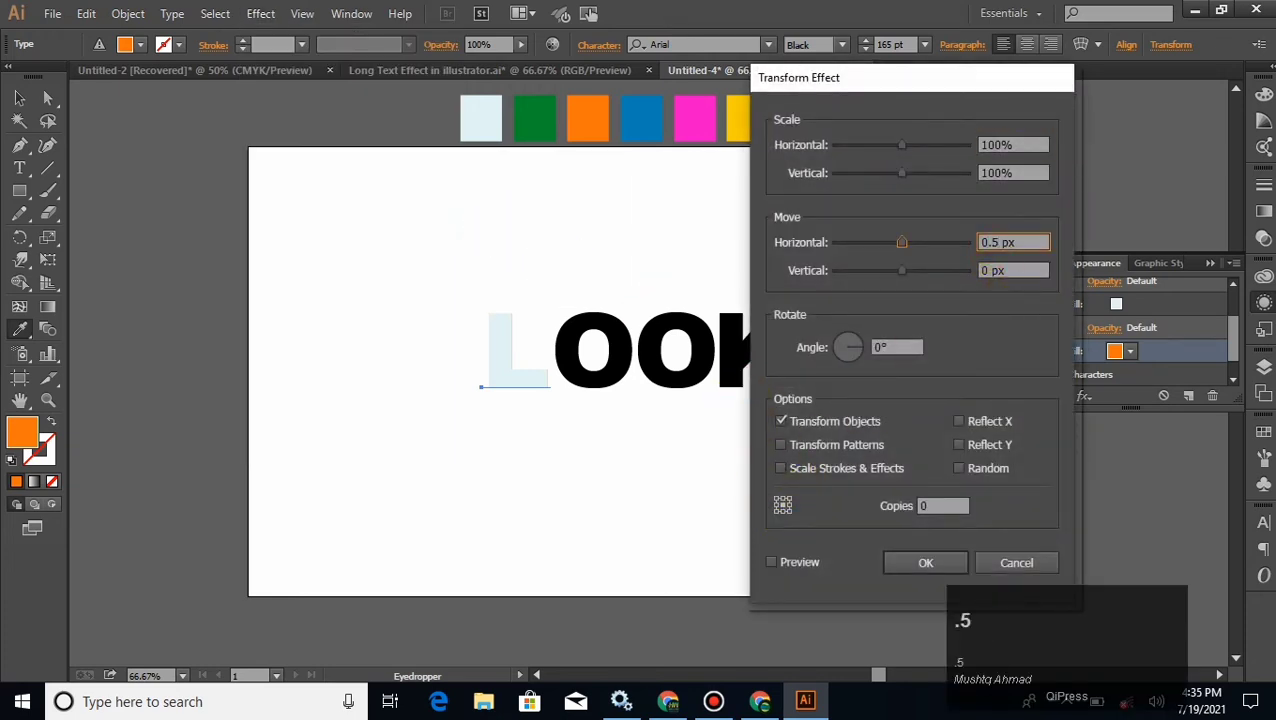
{"action": "left_click", "coordinate": [990, 272]}
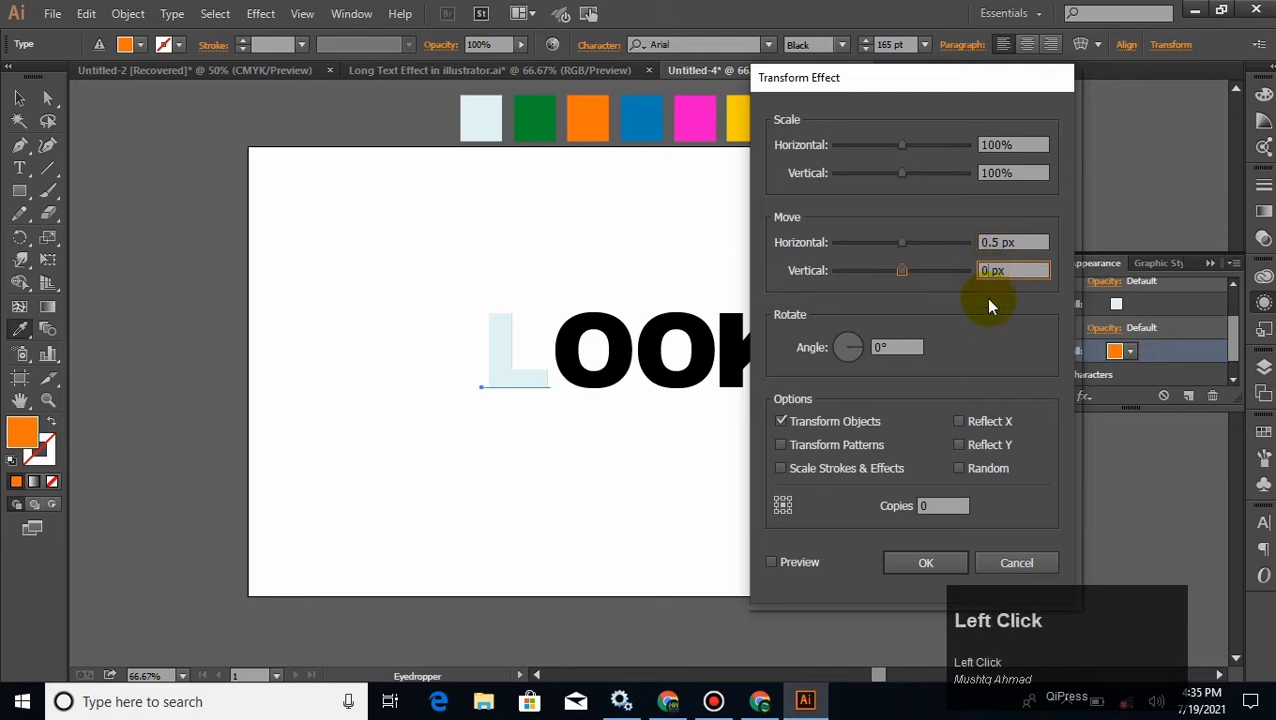
{"action": "type", "text": ".5"}
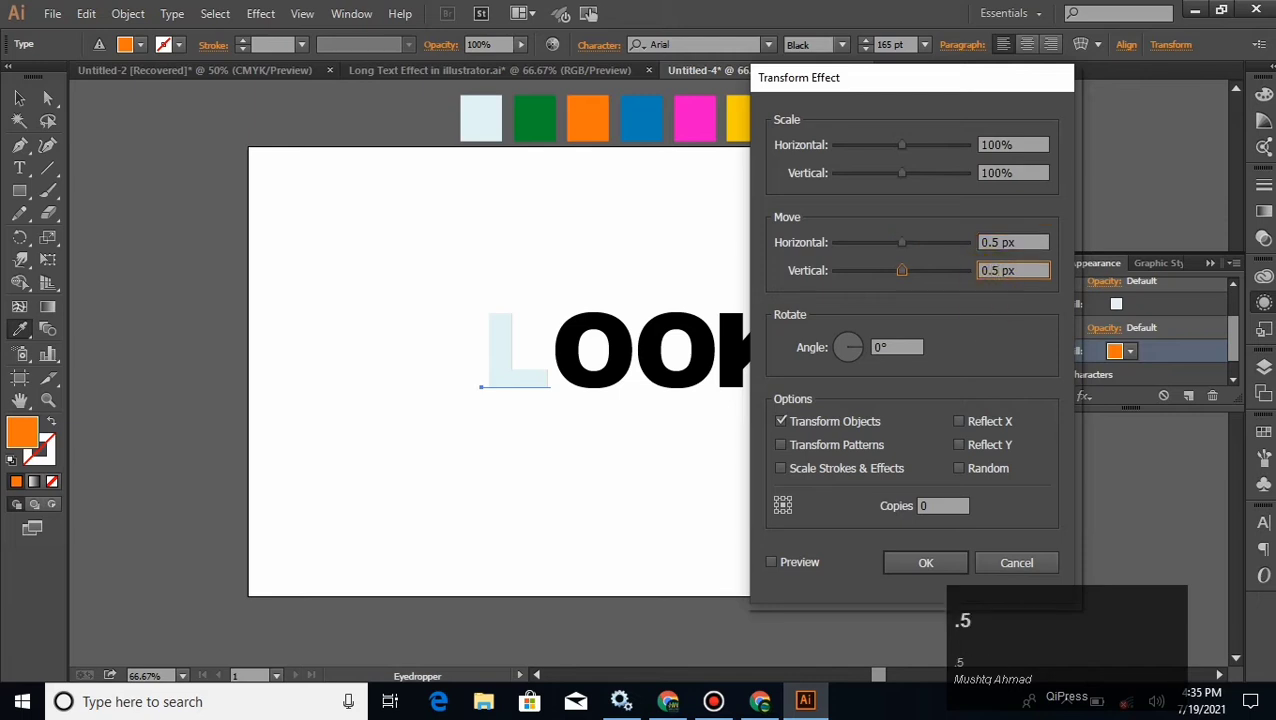
- Set the Transform effect to 740 copies with Preview enabled, apply it, and deselect the L
{"action": "left_click", "coordinate": [922, 506]}
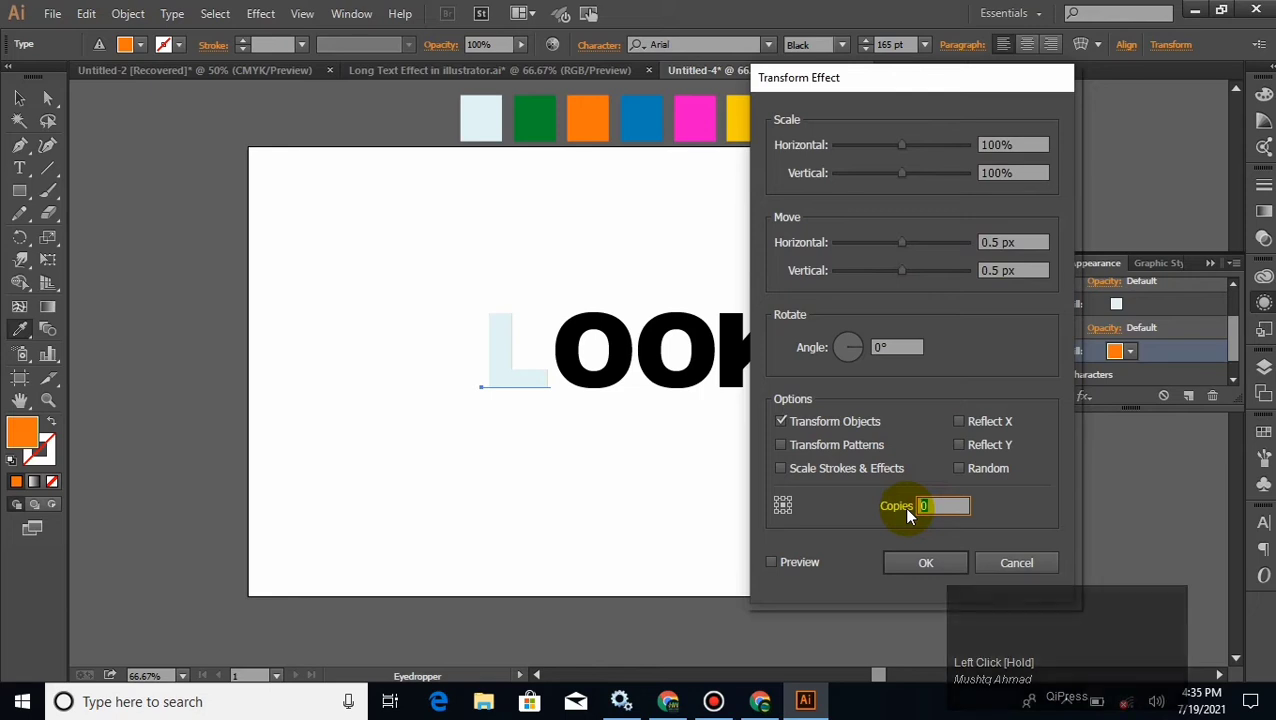
{"action": "type", "text": "65"}
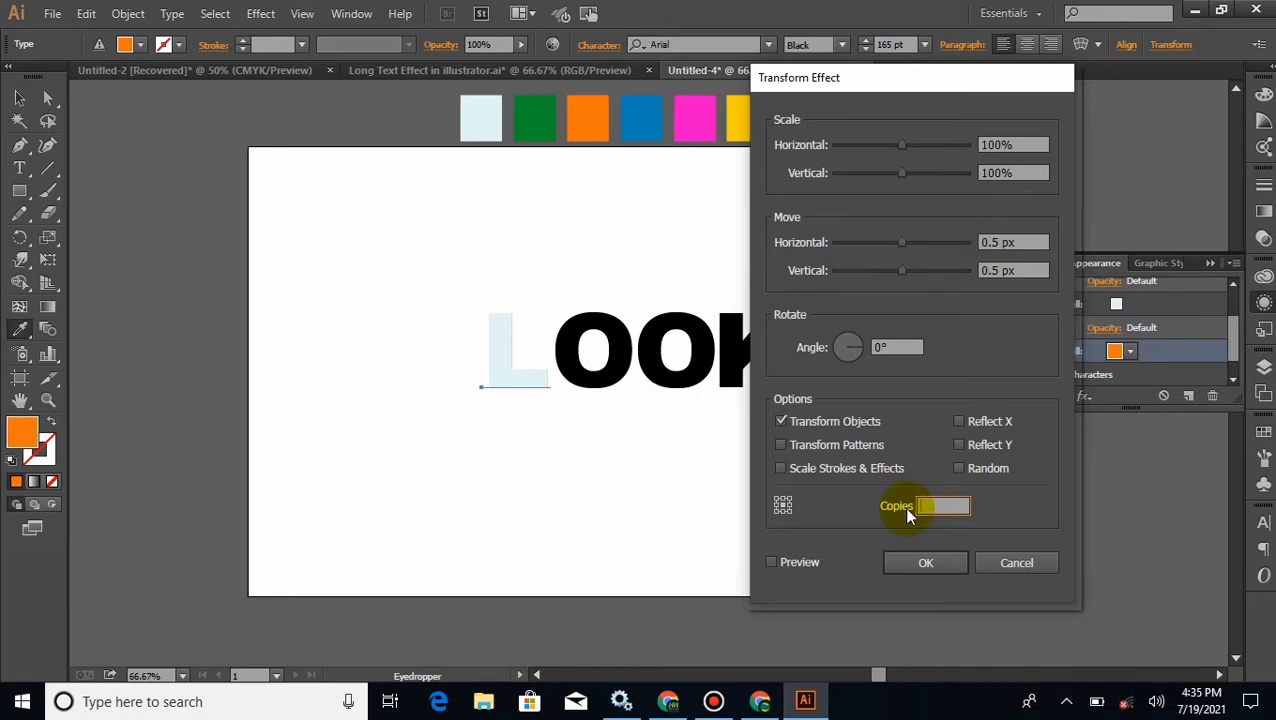
{"action": "type", "text": "720"}
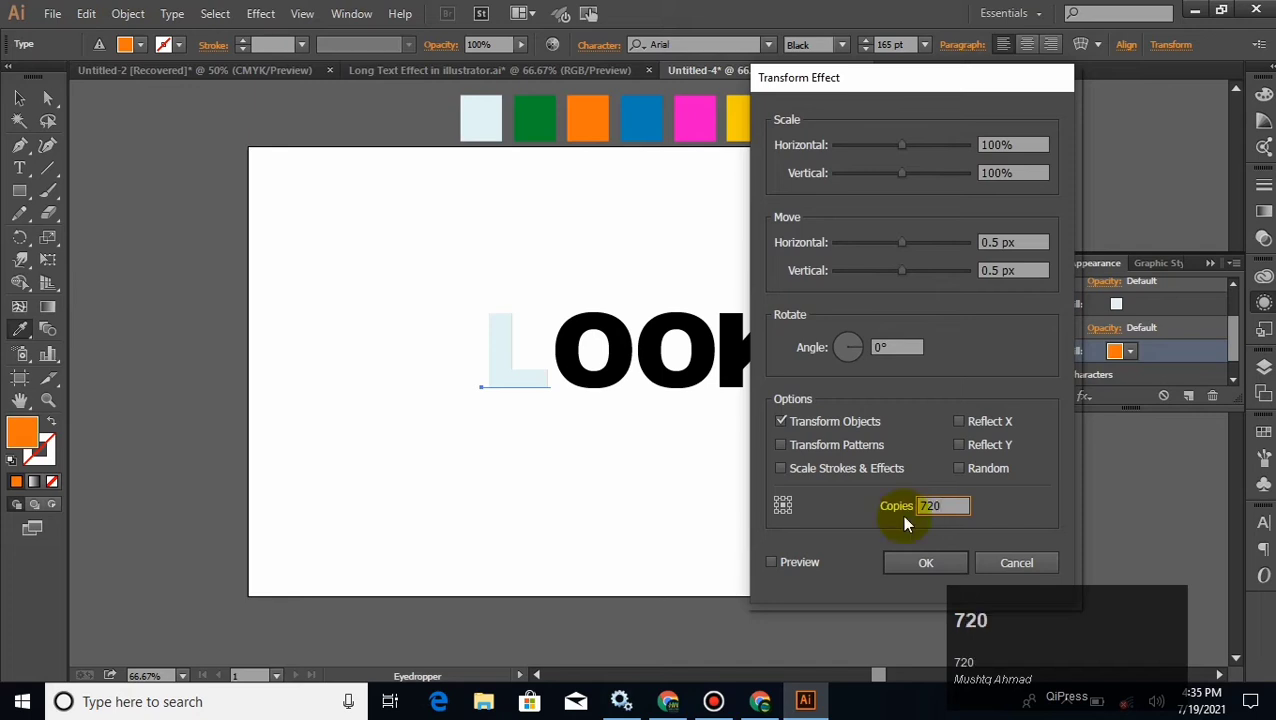
{"action": "left_click", "coordinate": [918, 566]}
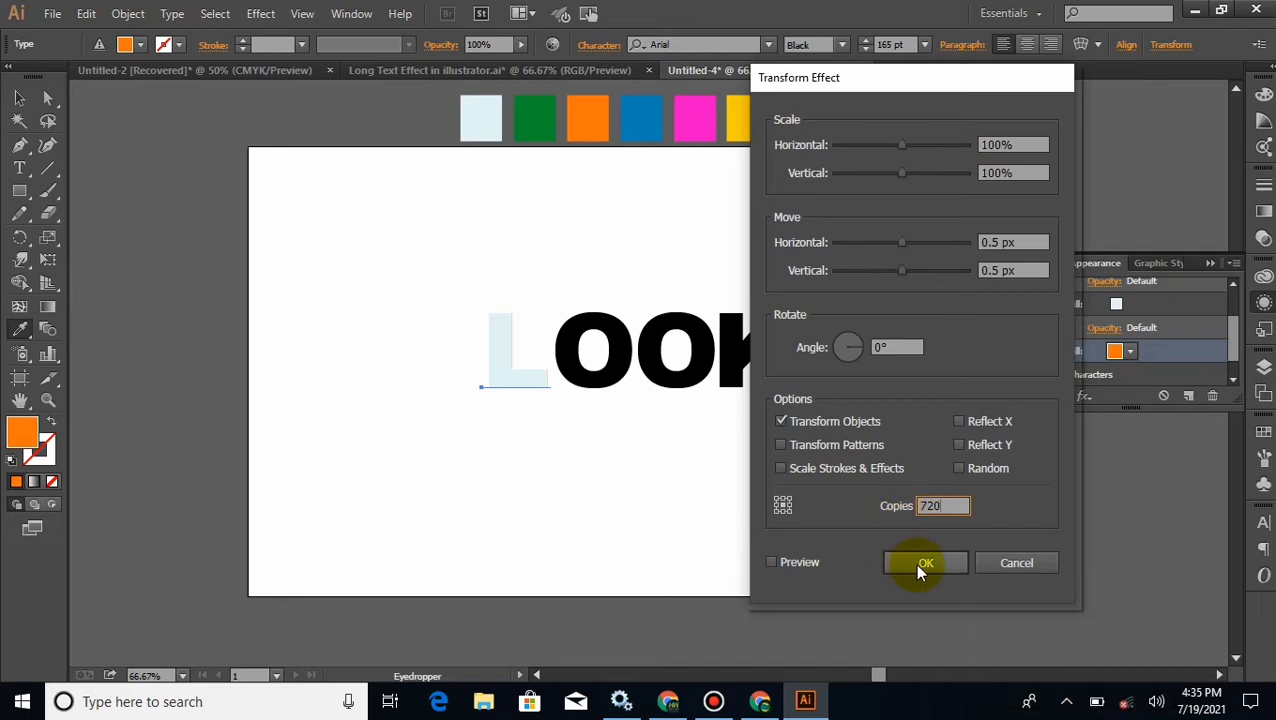
{"action": "left_click", "coordinate": [796, 562]}
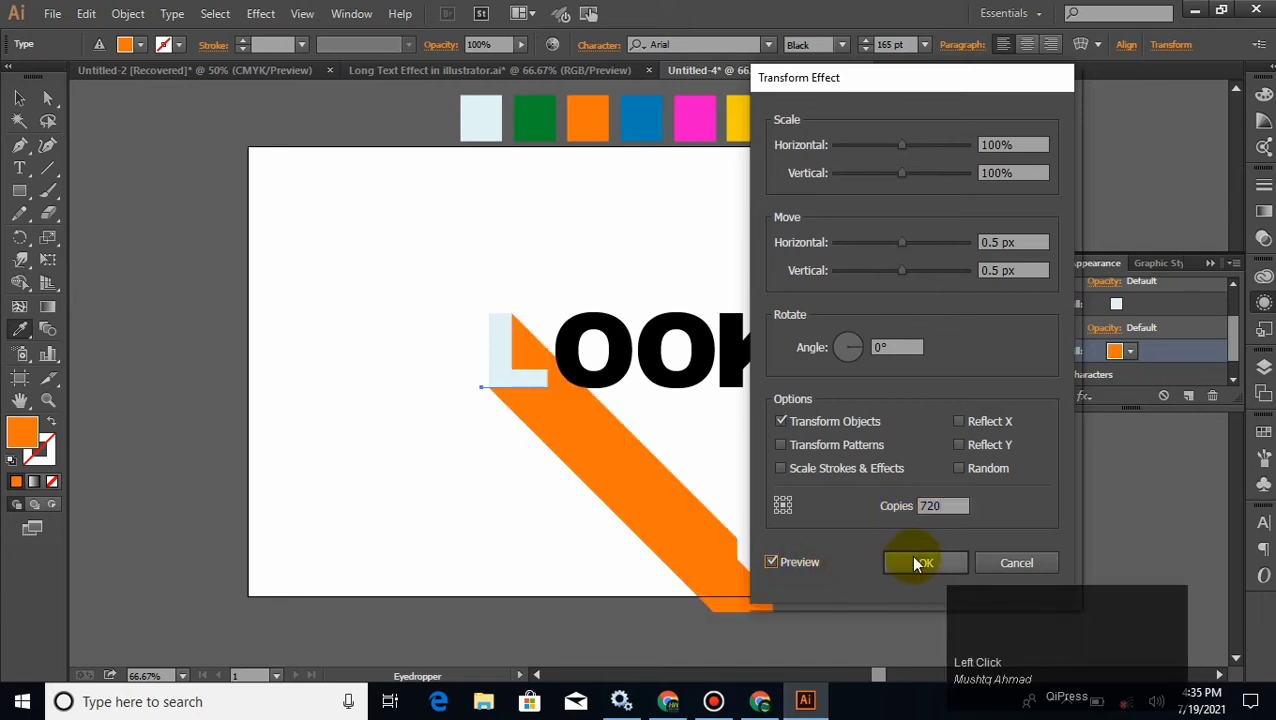
{"action": "left_click", "coordinate": [933, 505]}
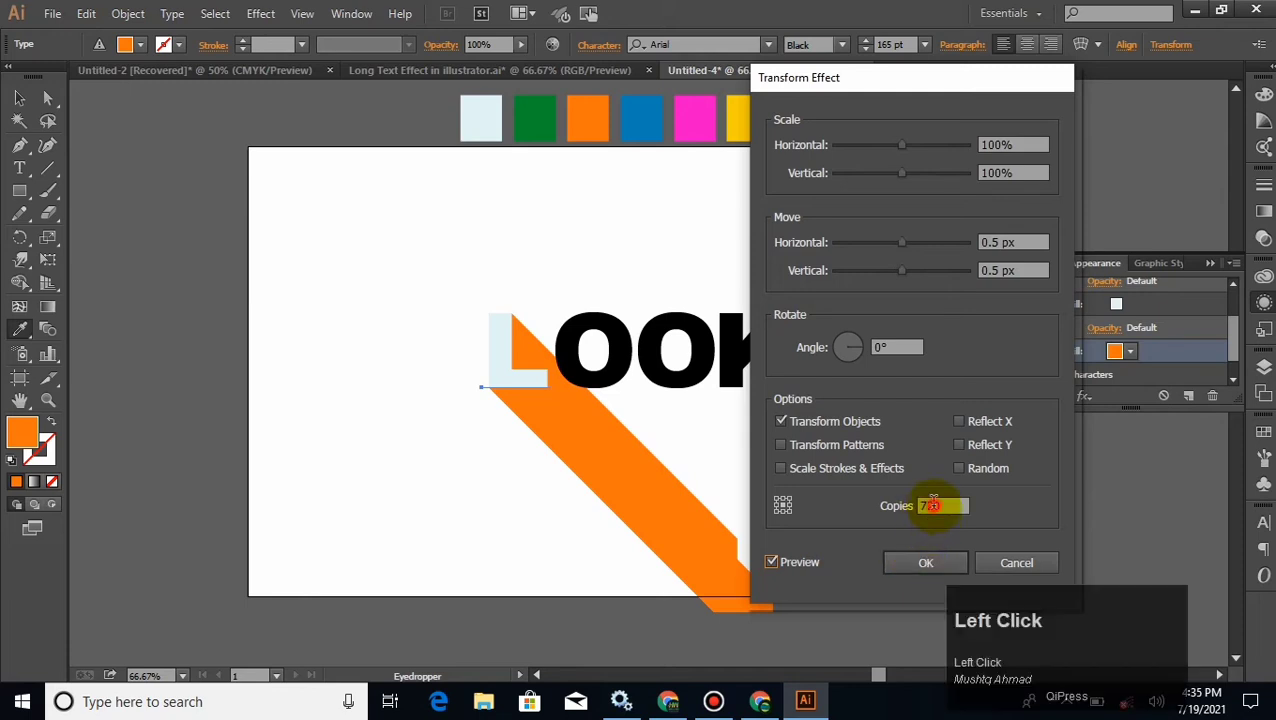
{"action": "type", "text": "4"}
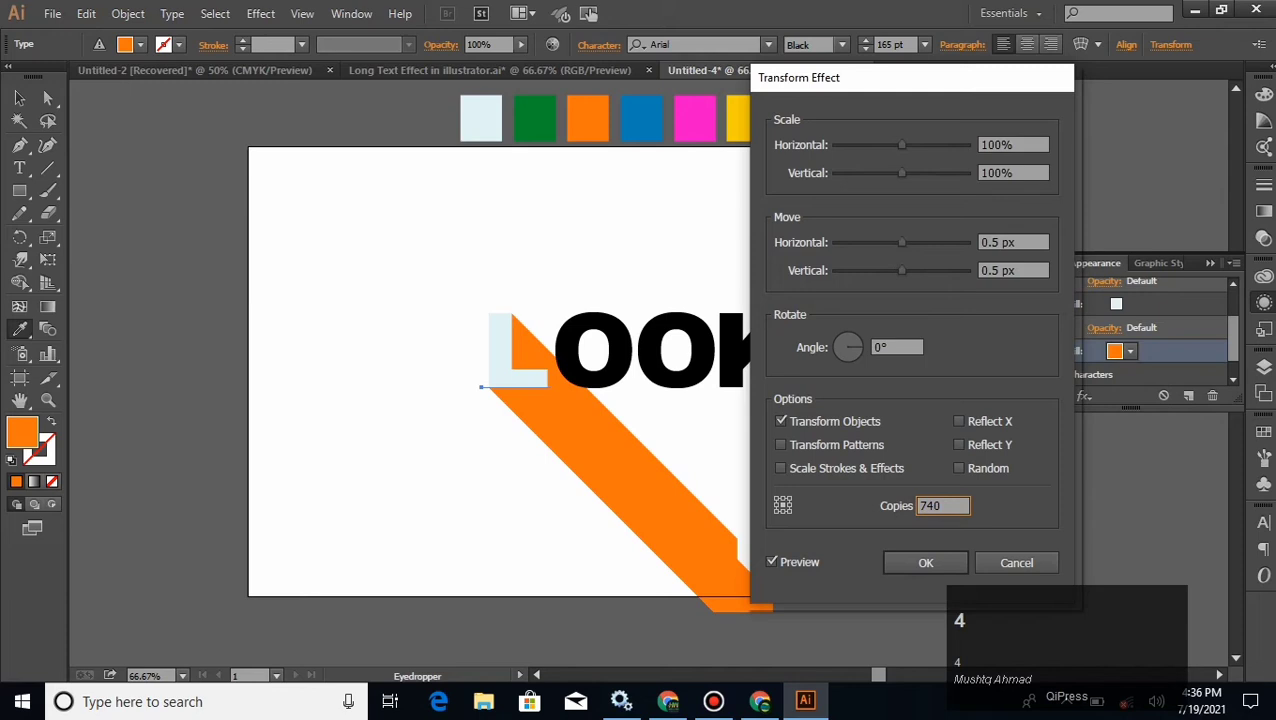
{"action": "left_click", "coordinate": [929, 566]}
{"action": "left_click", "coordinate": [19, 98]}
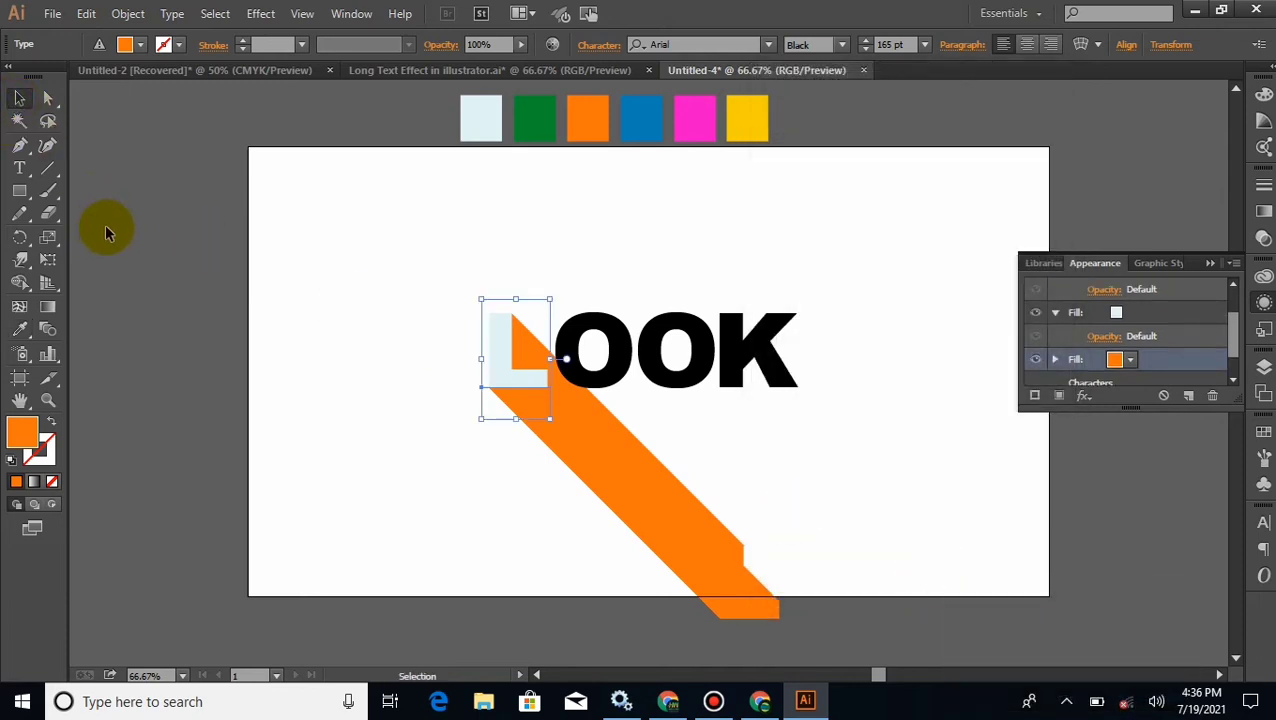
{"action": "left_click", "coordinate": [162, 270]}
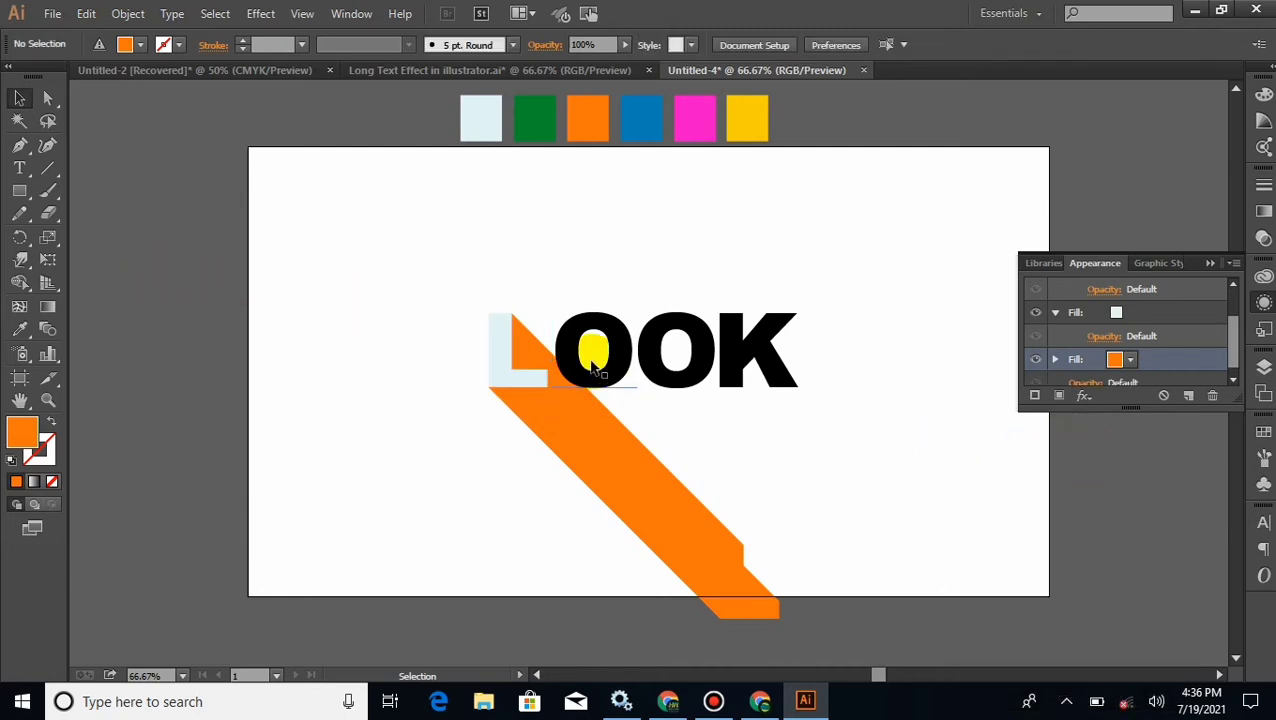
{"action": "left_click", "coordinate": [612, 375]}
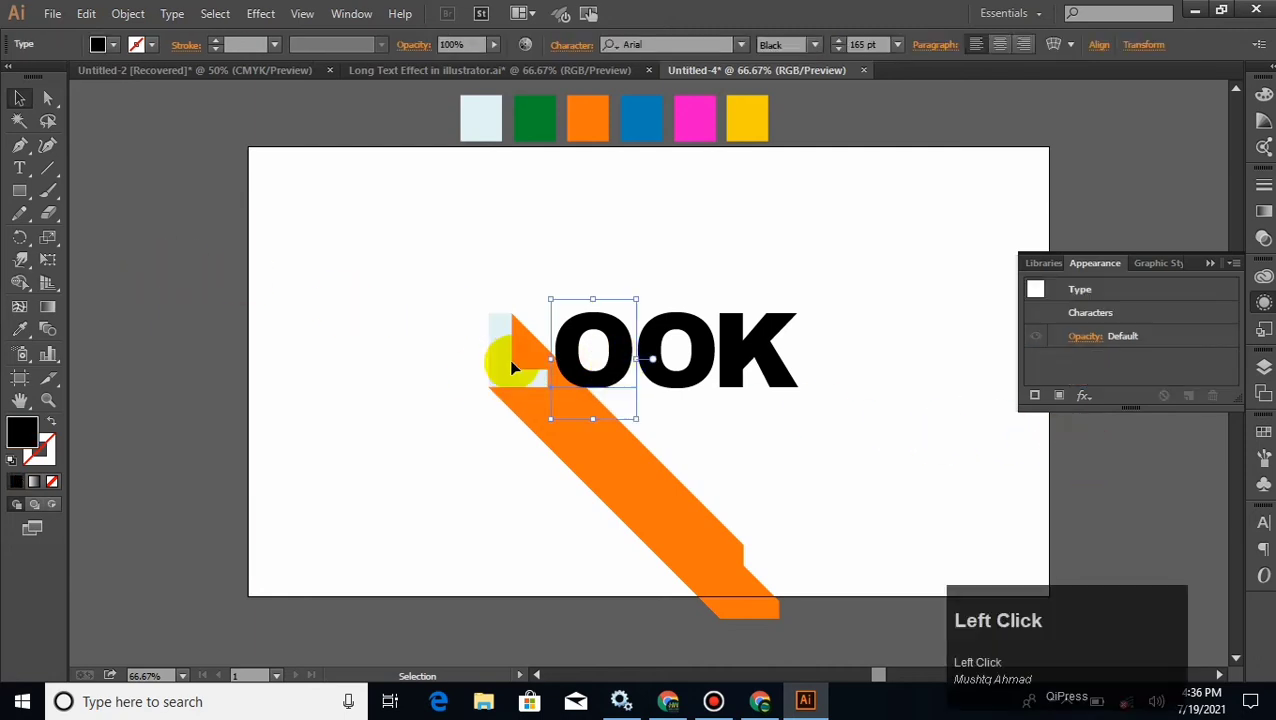
{"action": "left_click", "coordinate": [19, 329]}
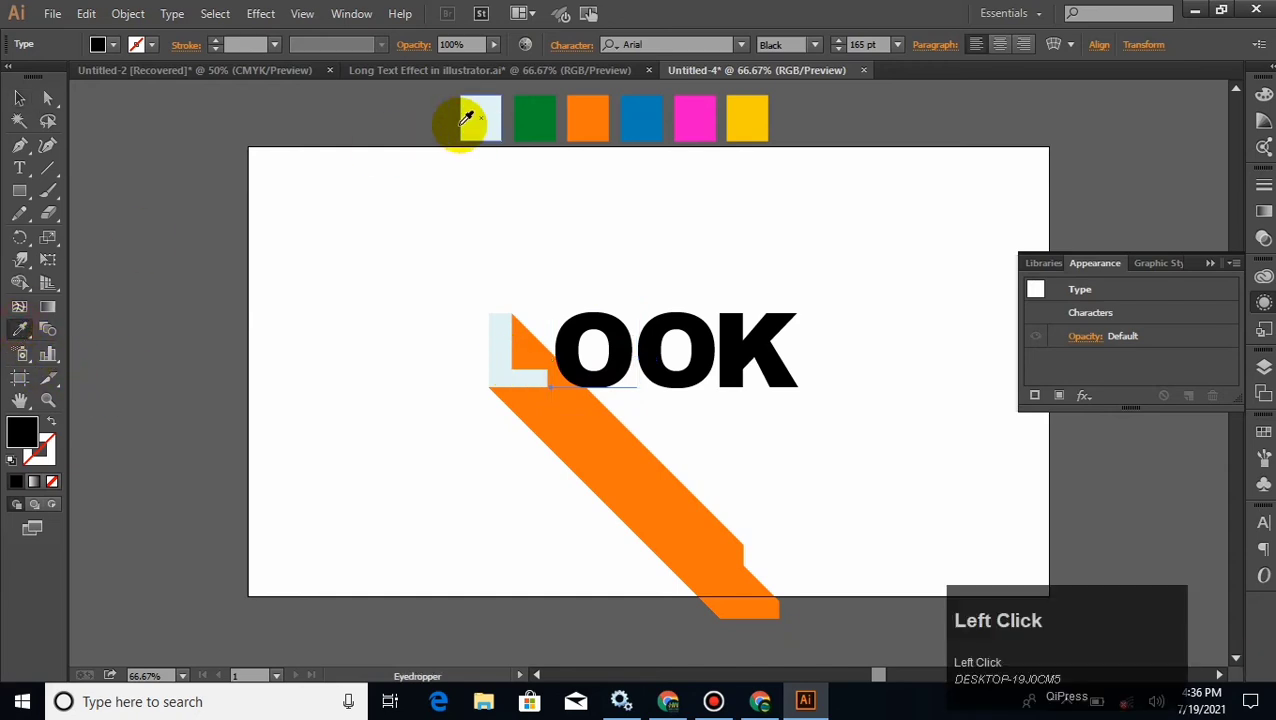
{"action": "left_click", "coordinate": [19, 98]}
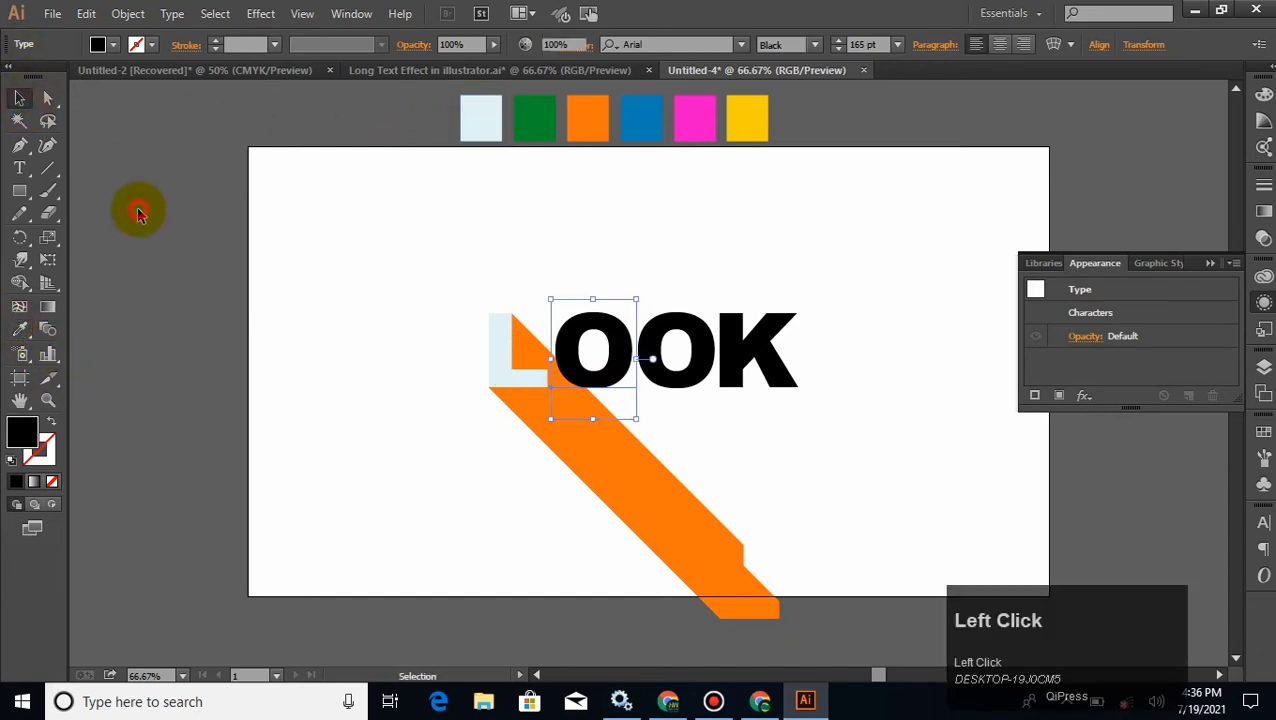
{"action": "left_click", "coordinate": [139, 213]}
- Set the fill of the first letter O to None using the swatches
{"action": "left_click", "coordinate": [562, 346]}
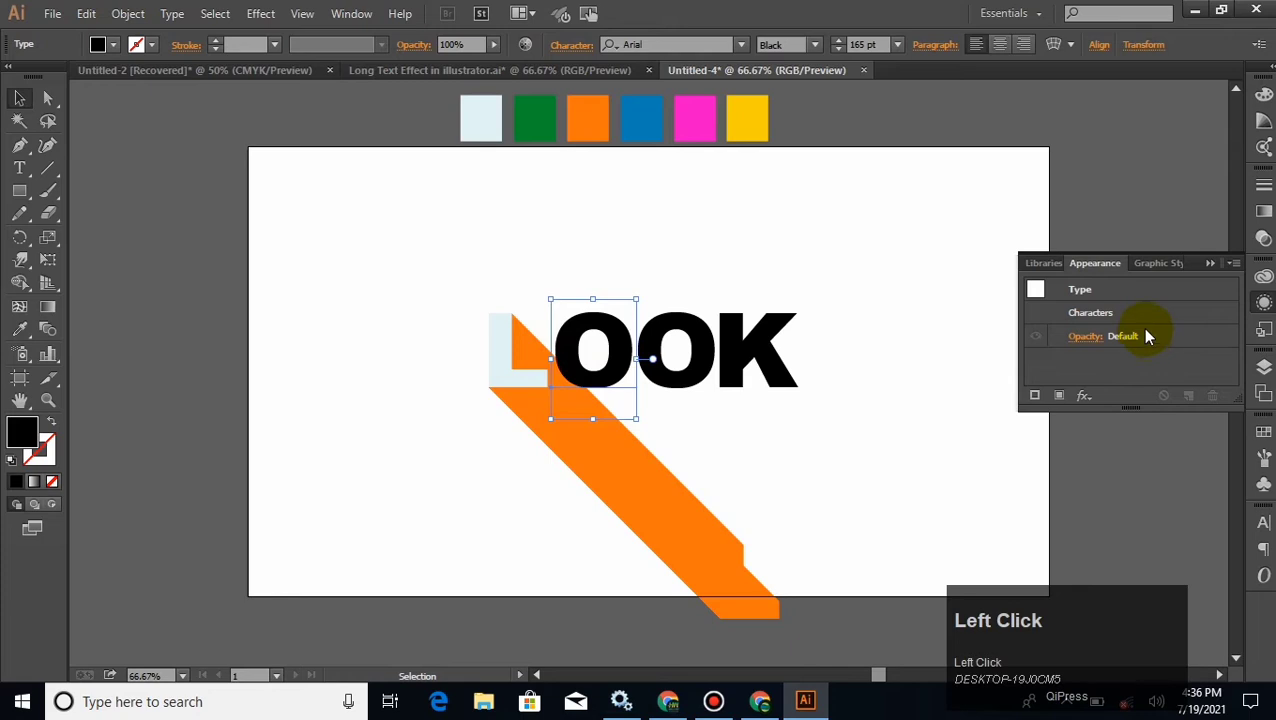
{"action": "left_click", "coordinate": [1262, 442]}
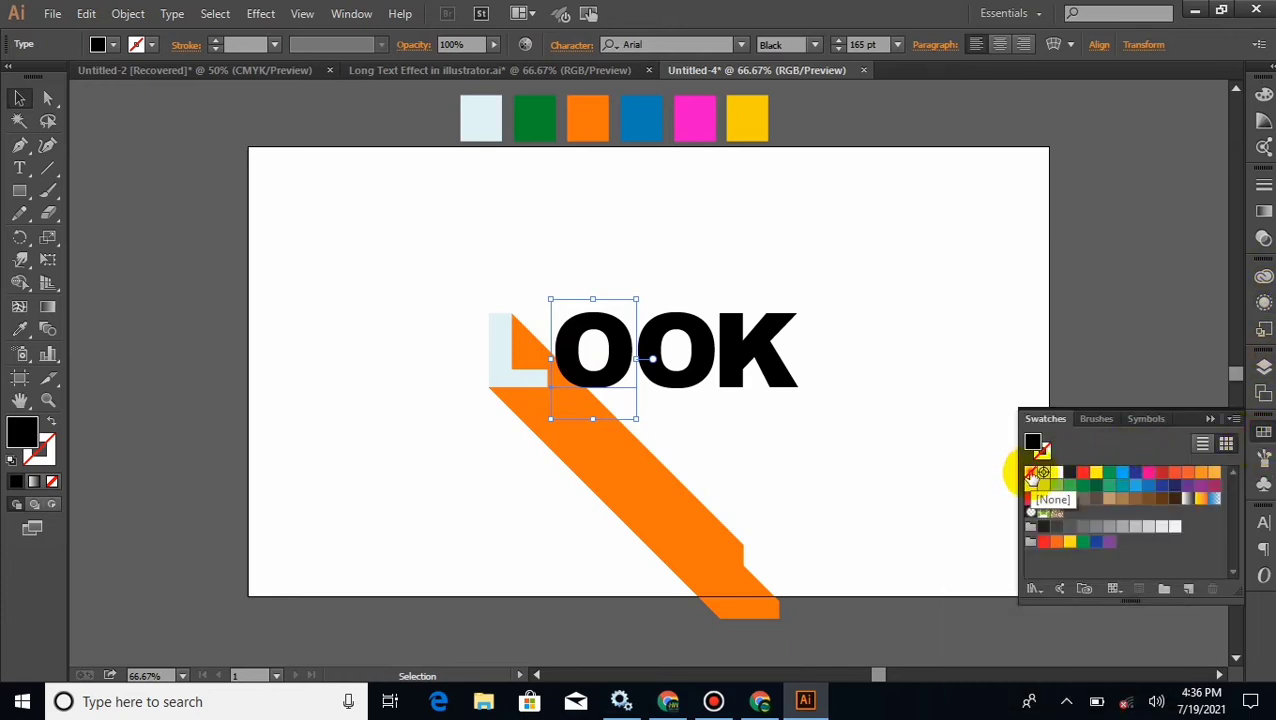
{"action": "left_click", "coordinate": [1031, 472]}
- Add a new fill to the first O's appearance and color it with the pale blue sampled from the palette square
{"action": "left_click", "coordinate": [1263, 302]}
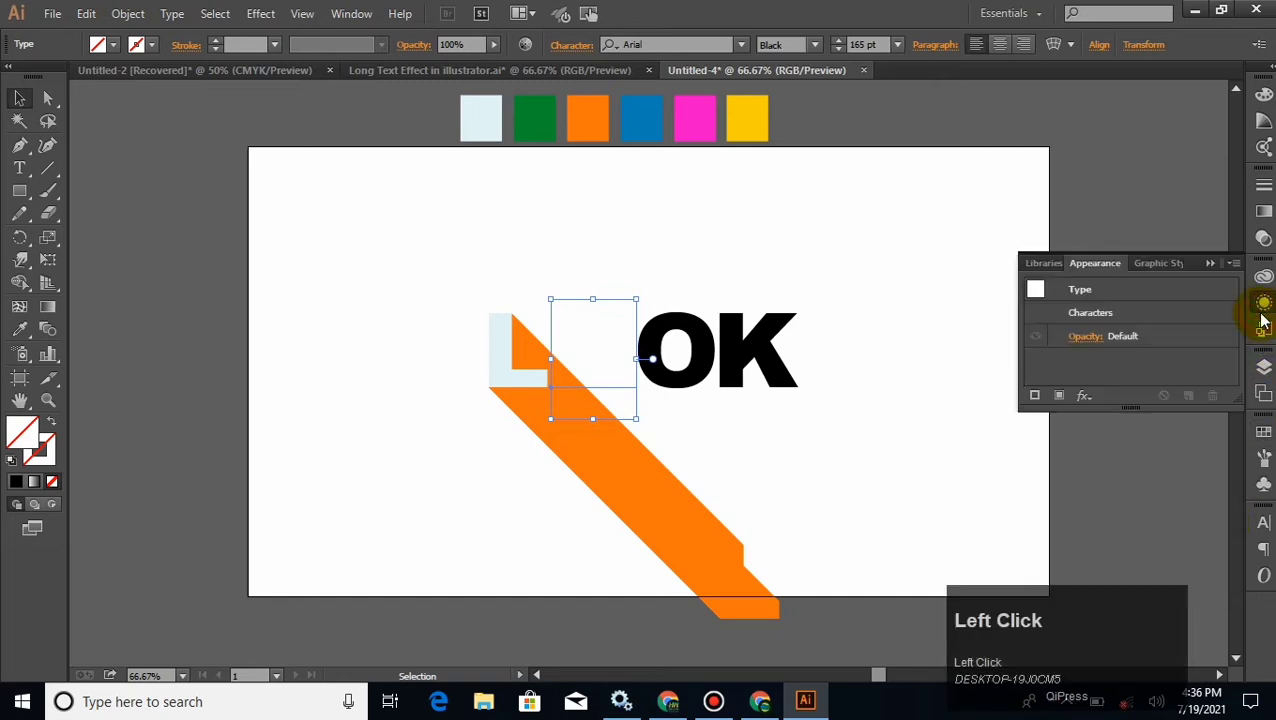
{"action": "left_click", "coordinate": [1061, 395]}
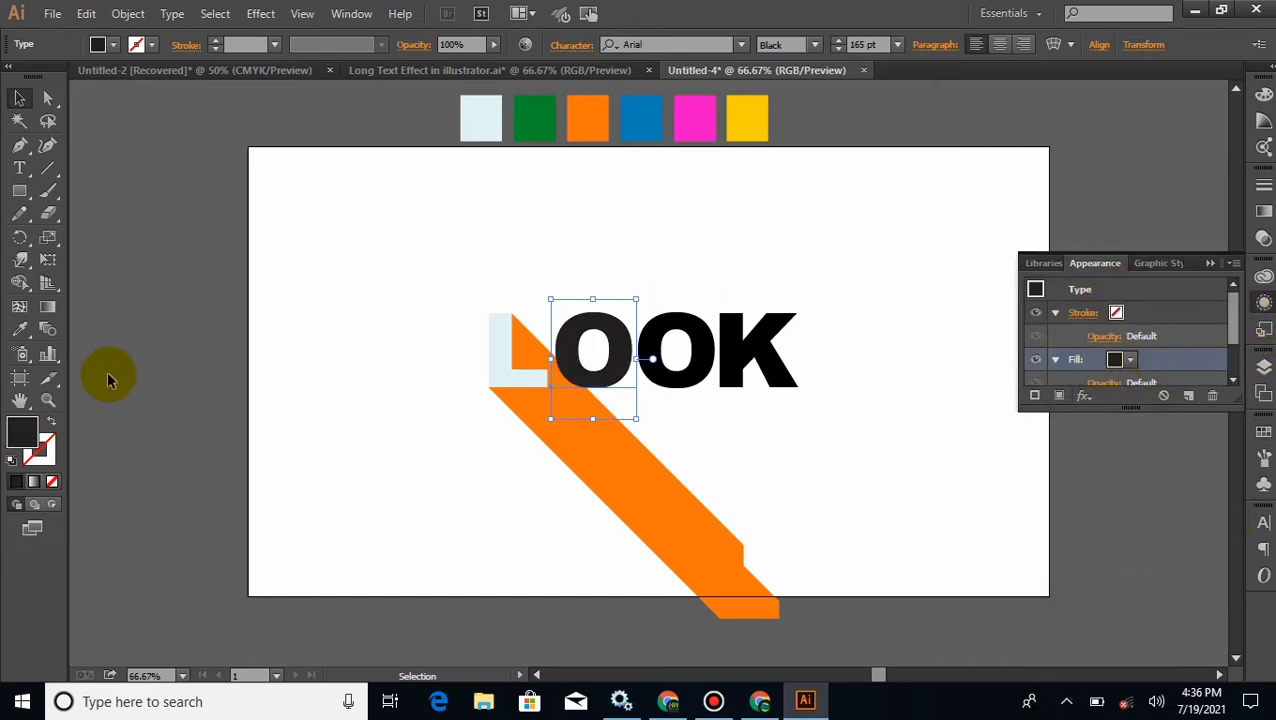
{"action": "left_click", "coordinate": [20, 329]}
{"action": "left_click", "coordinate": [480, 117]}
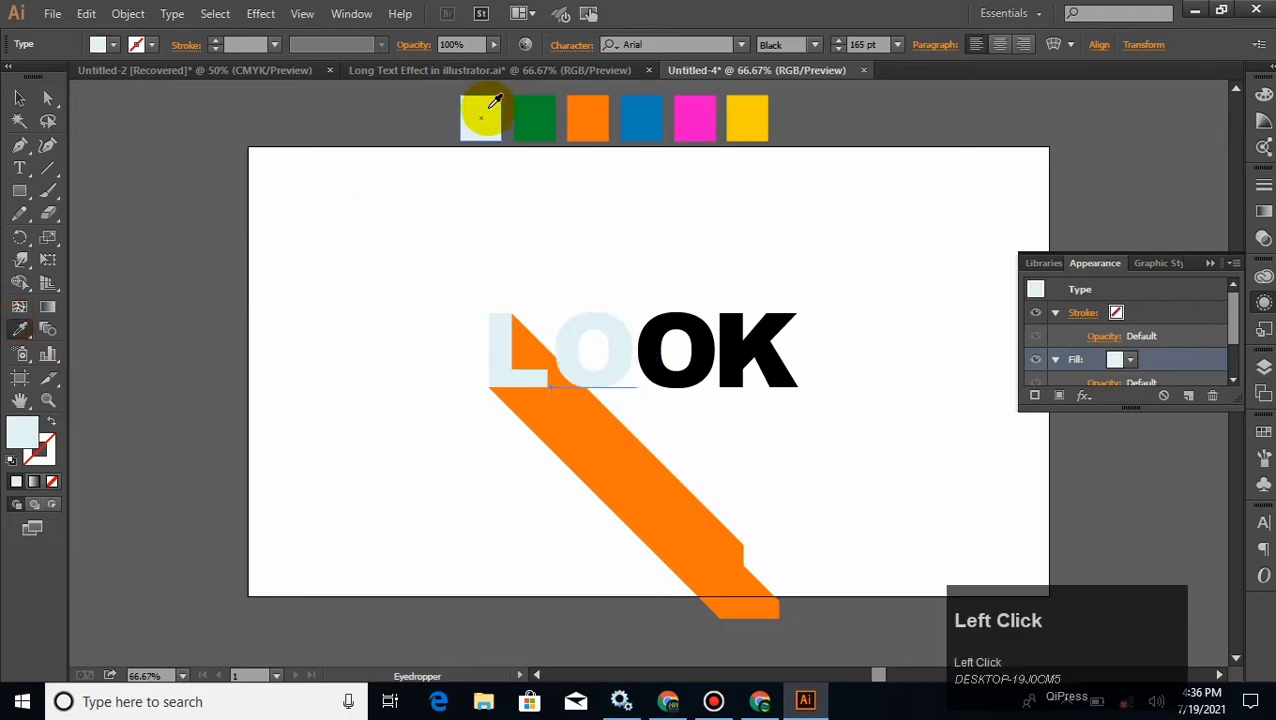
- Add a second fill to the first O in the green sampled from the palette and place it beneath its pale blue fill
{"action": "left_click_drag", "start_coordinate": [1231, 300], "coordinate": [1232, 333]}
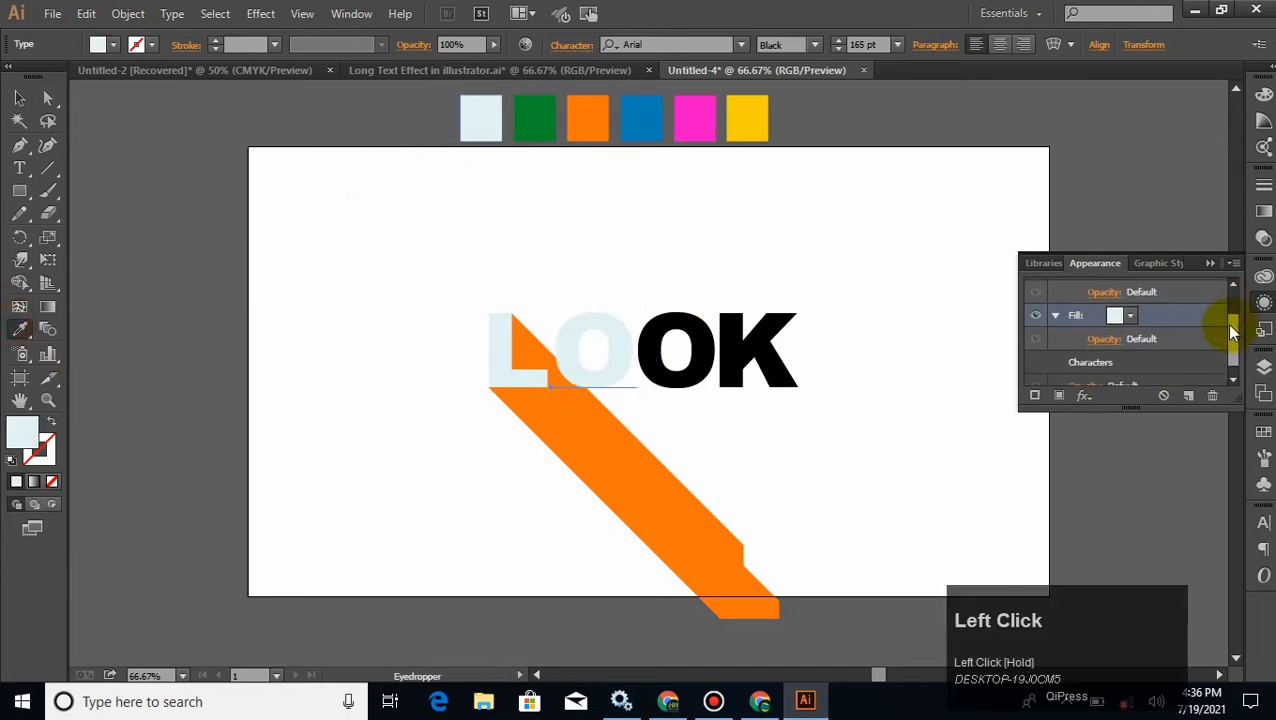
{"action": "left_click", "coordinate": [1059, 395]}
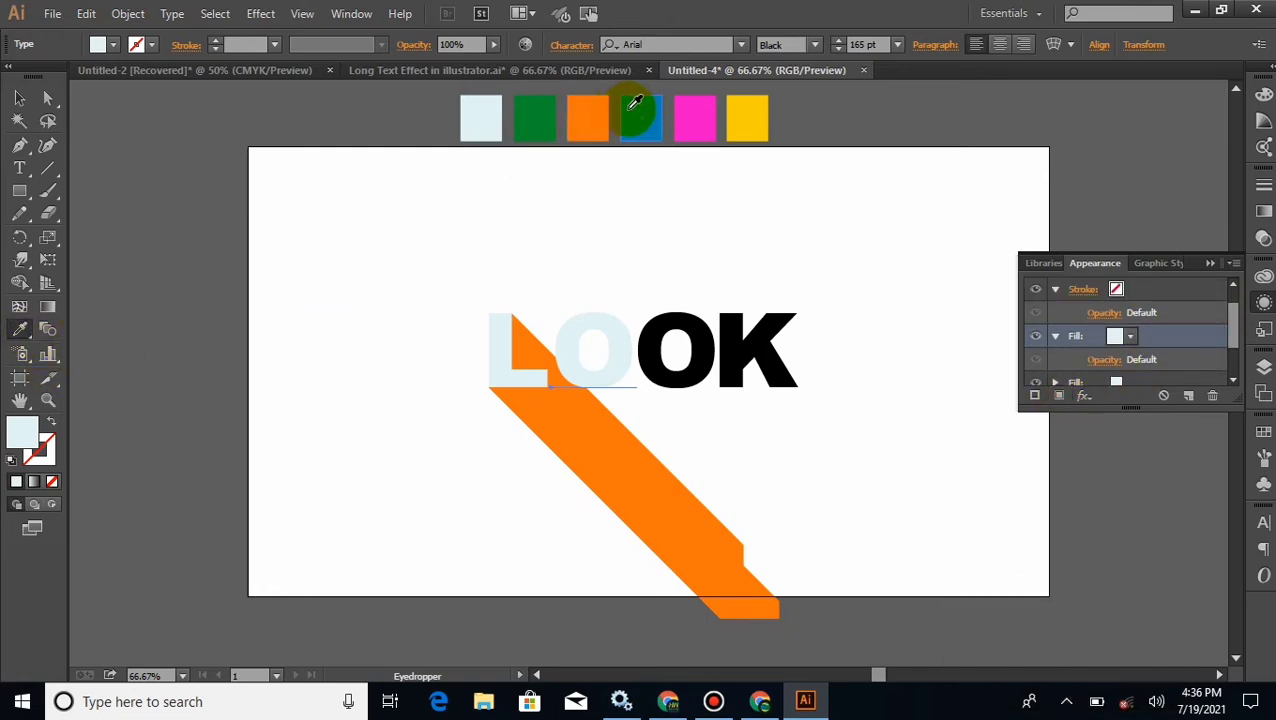
{"action": "left_click", "coordinate": [541, 109]}
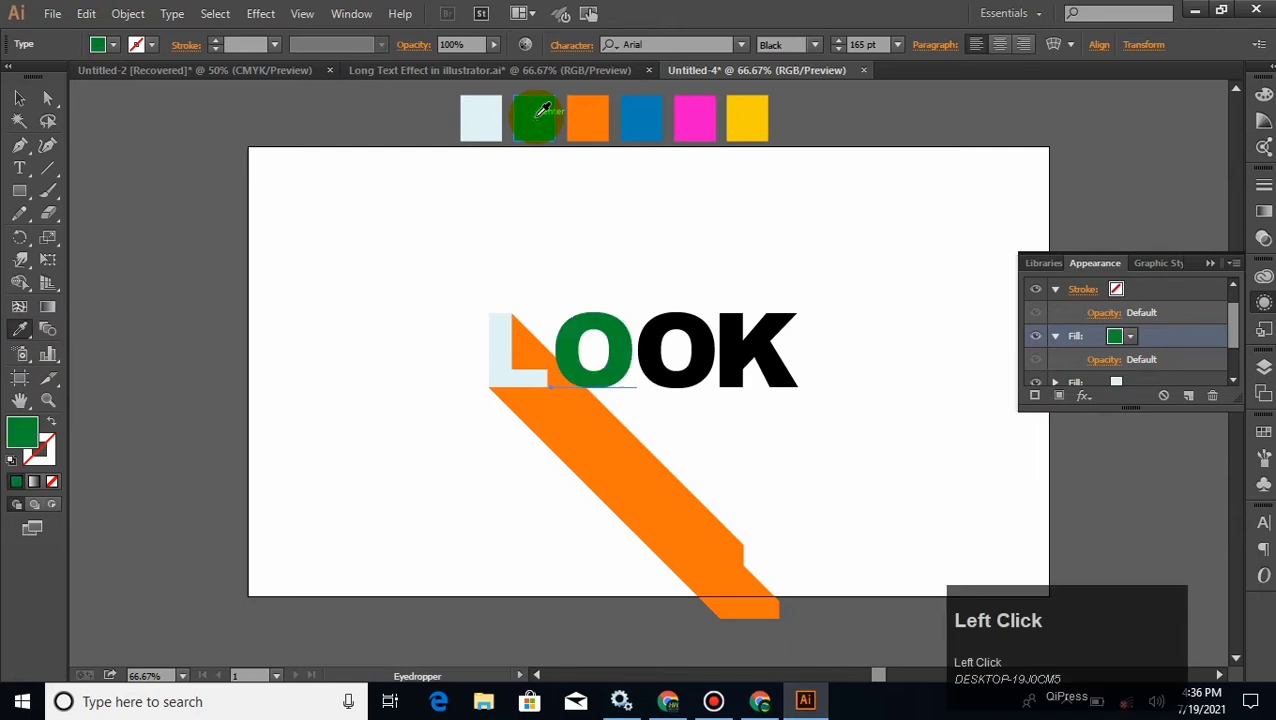
{"action": "mouse_move", "coordinate": [1230, 308]}
{"action": "left_mouse_down"}
{"action": "mouse_move", "coordinate": [1233, 321]}
{"action": "mouse_move", "coordinate": [1208, 314]}
{"action": "mouse_move", "coordinate": [1204, 374]}
{"action": "left_mouse_up"}
{"action": "scroll", "coordinate": [1237, 337], "scroll_direction": "down", "scroll_amount": 2}
{"action": "left_click", "coordinate": [1184, 337]}
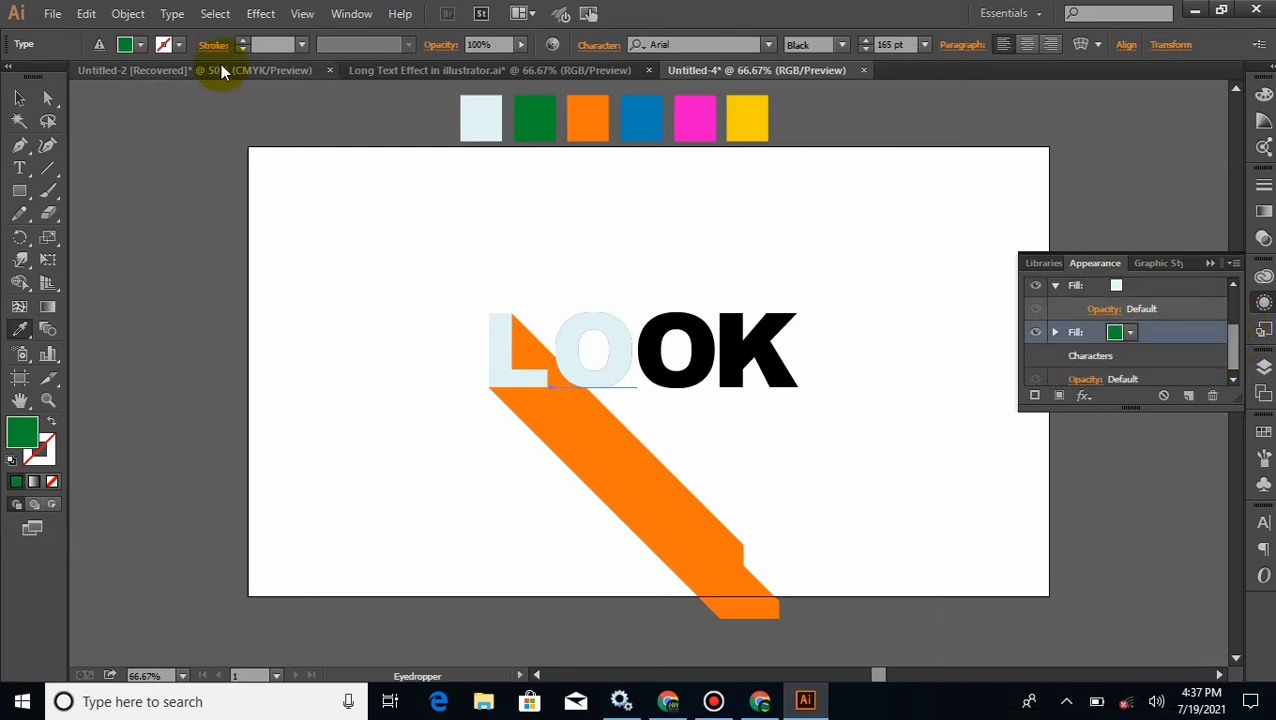
- Apply a Transform effect to the first O's green fill with 0.5 px horizontal and vertical moves and 740 copies
{"action": "left_click", "coordinate": [268, 16]}
{"action": "mouse_move", "coordinate": [296, 168]}
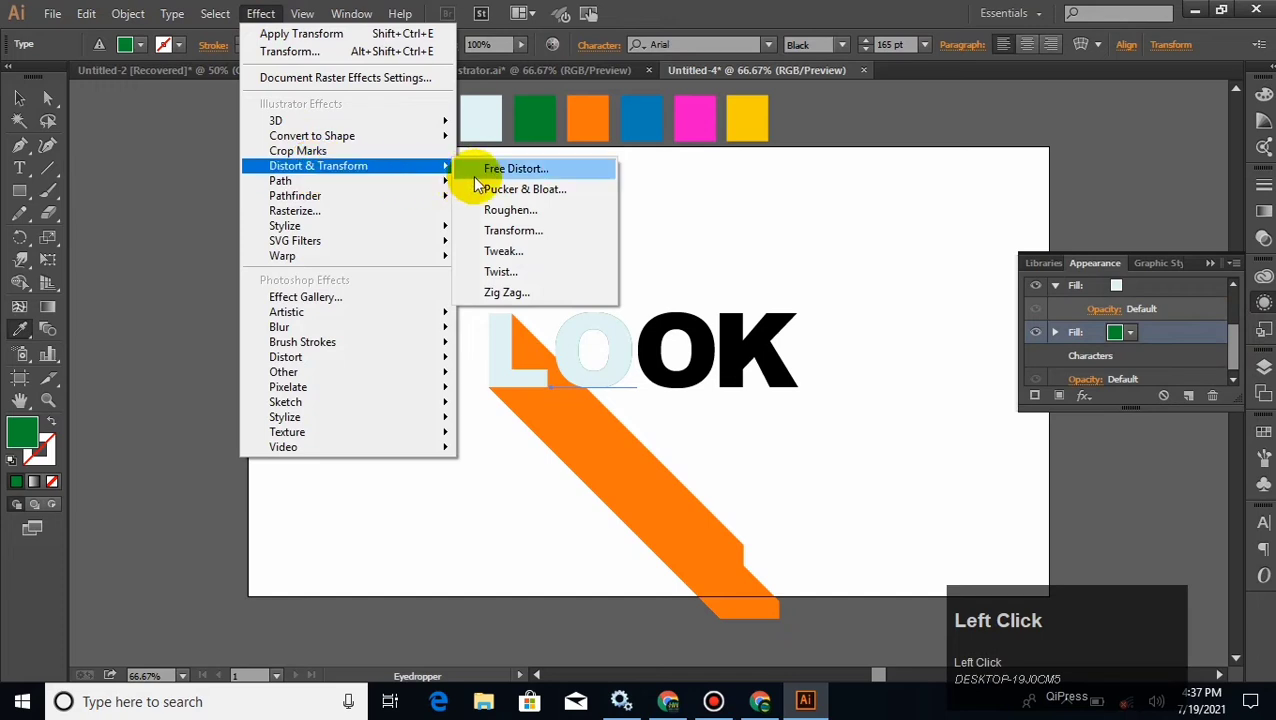
{"action": "left_click", "coordinate": [513, 230]}
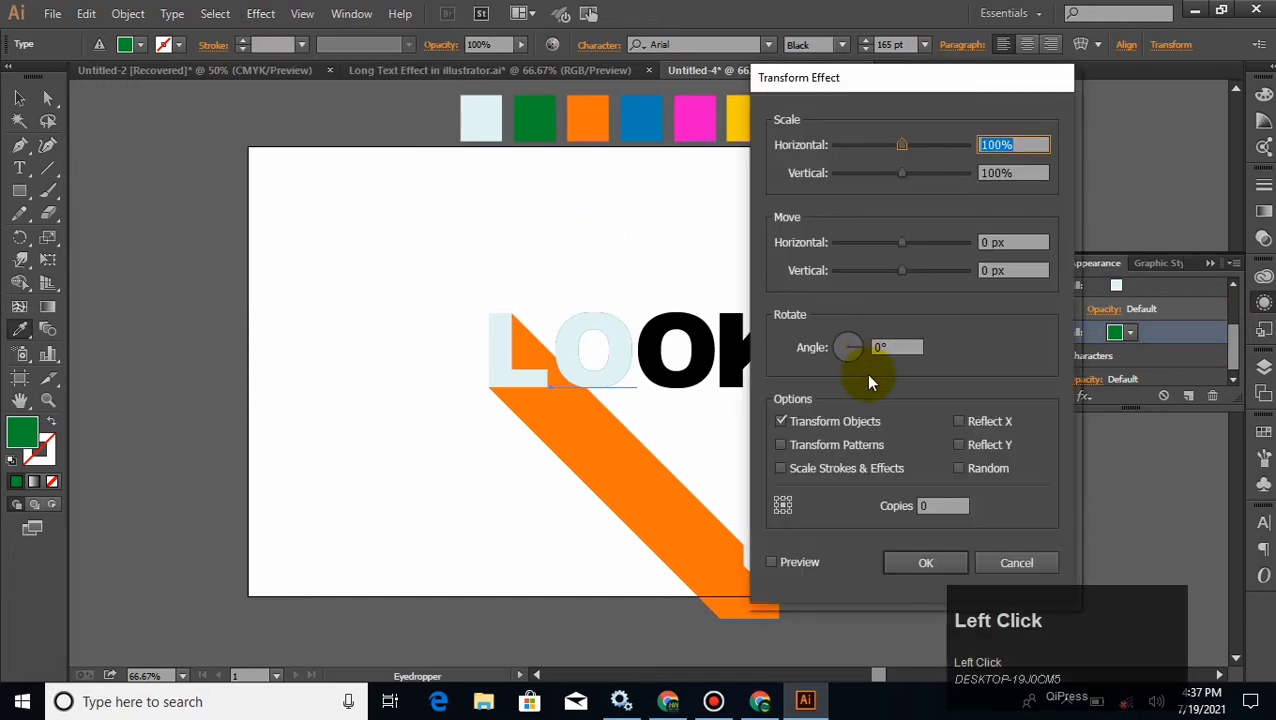
{"action": "left_click", "coordinate": [990, 243]}
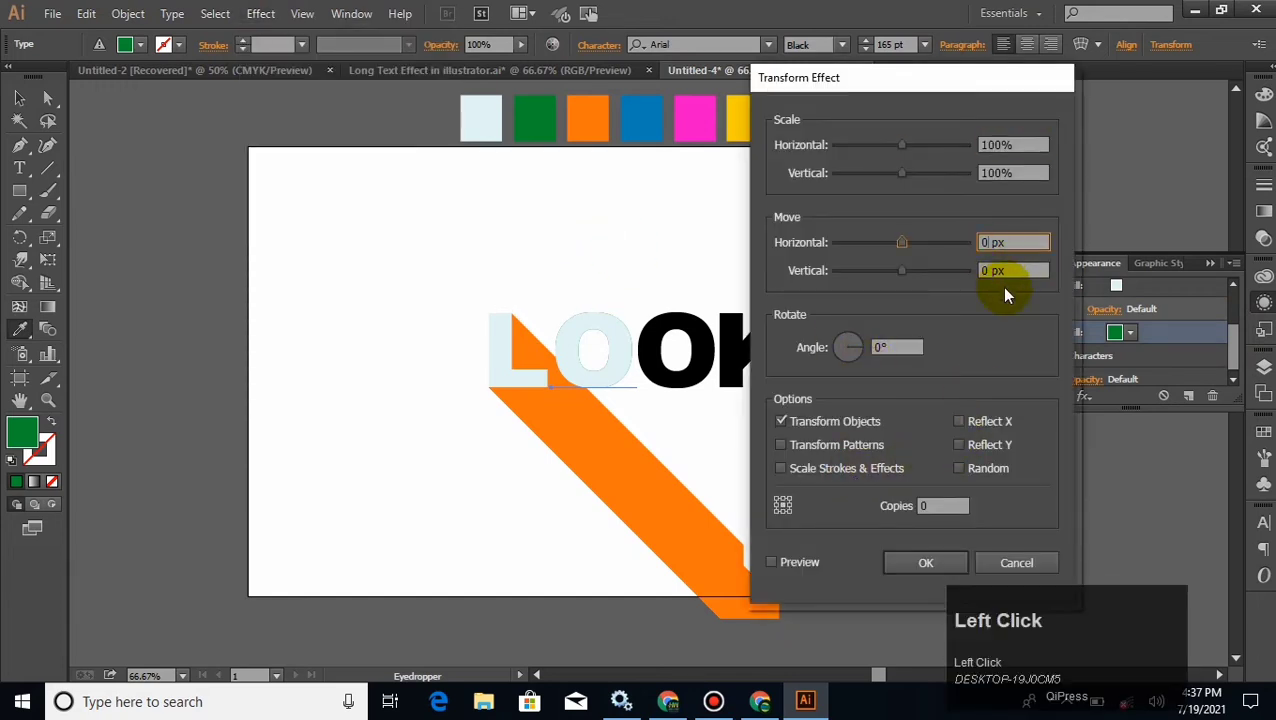
{"action": "type", "text": ".5"}
{"action": "left_click", "coordinate": [990, 270]}
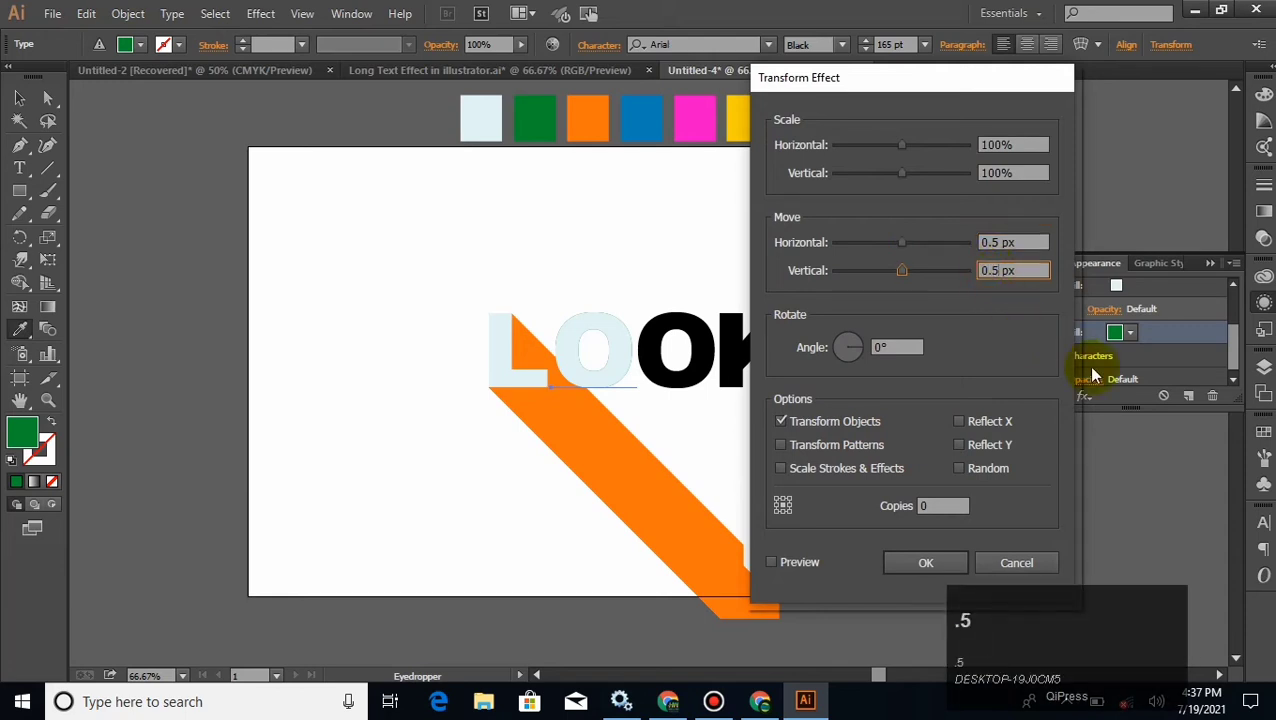
{"action": "left_click", "coordinate": [930, 506]}
{"action": "type", "text": "740"}
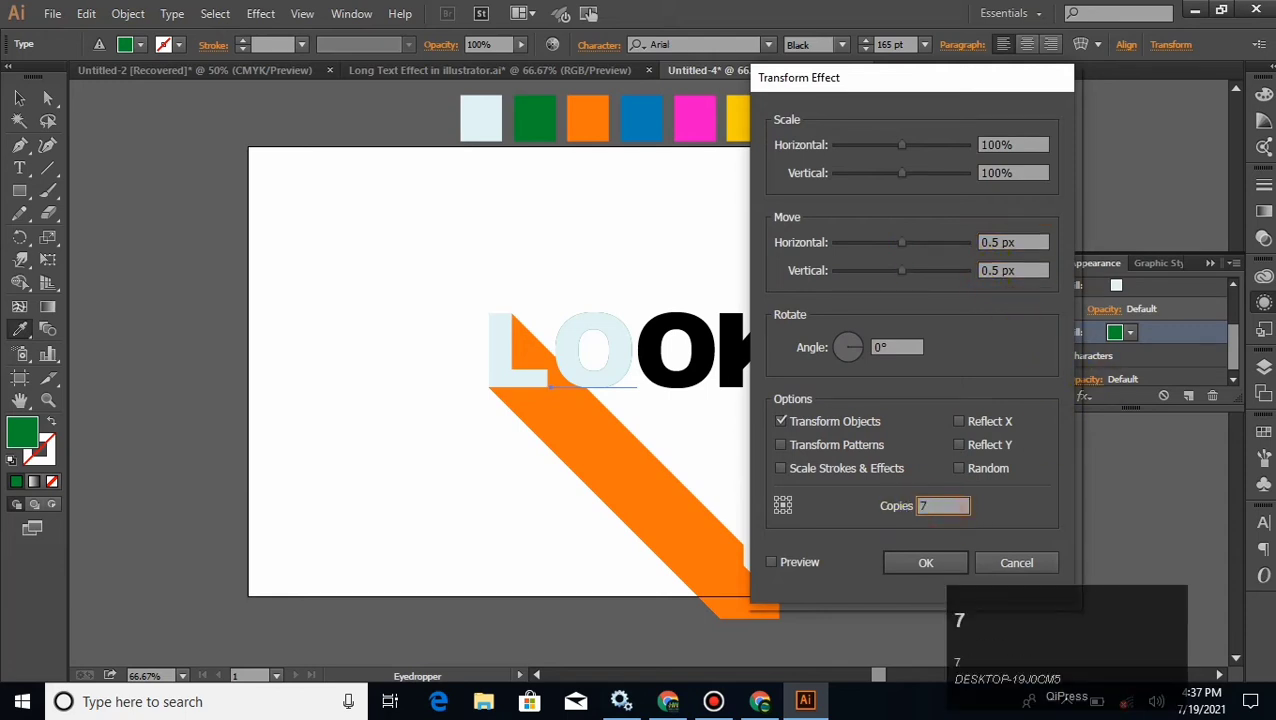
{"action": "left_click", "coordinate": [912, 561]}
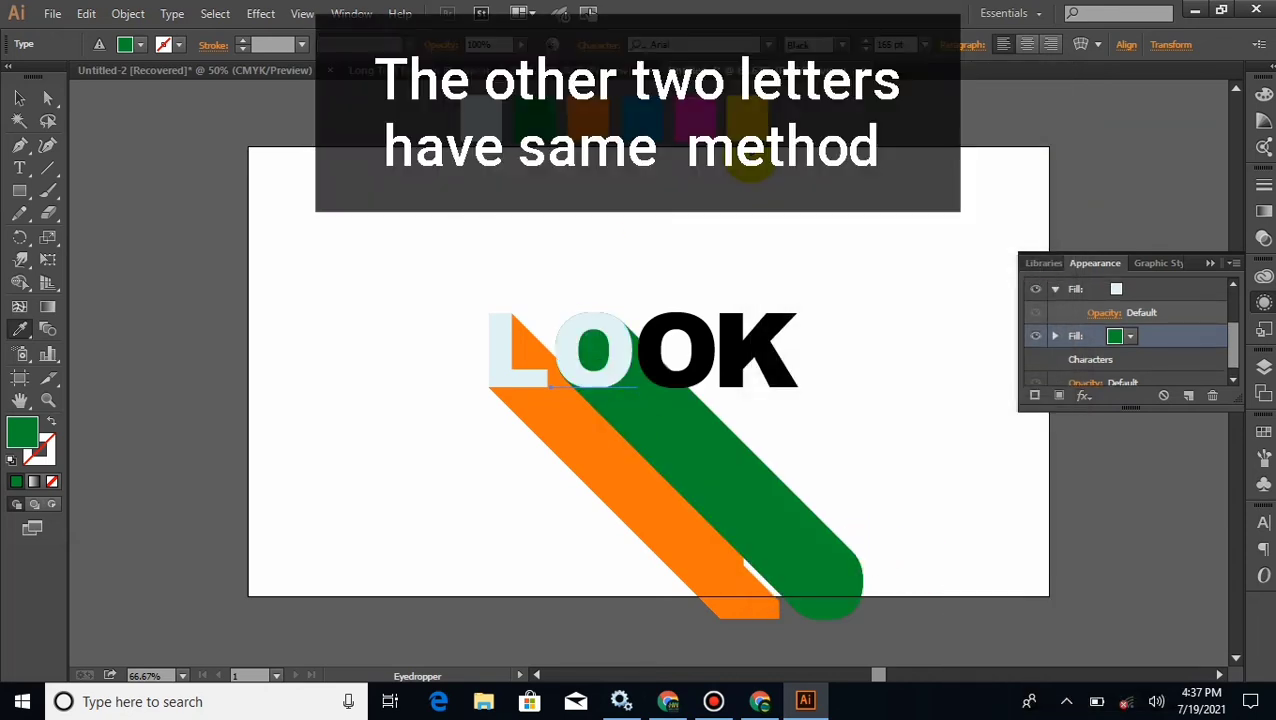
- Set the second O's fill to None and add a new appearance fill in the pale blue sampled from the palette
{"action": "left_click", "coordinate": [19, 98]}
{"action": "left_click", "coordinate": [676, 350]}
{"action": "left_click", "coordinate": [1263, 432]}
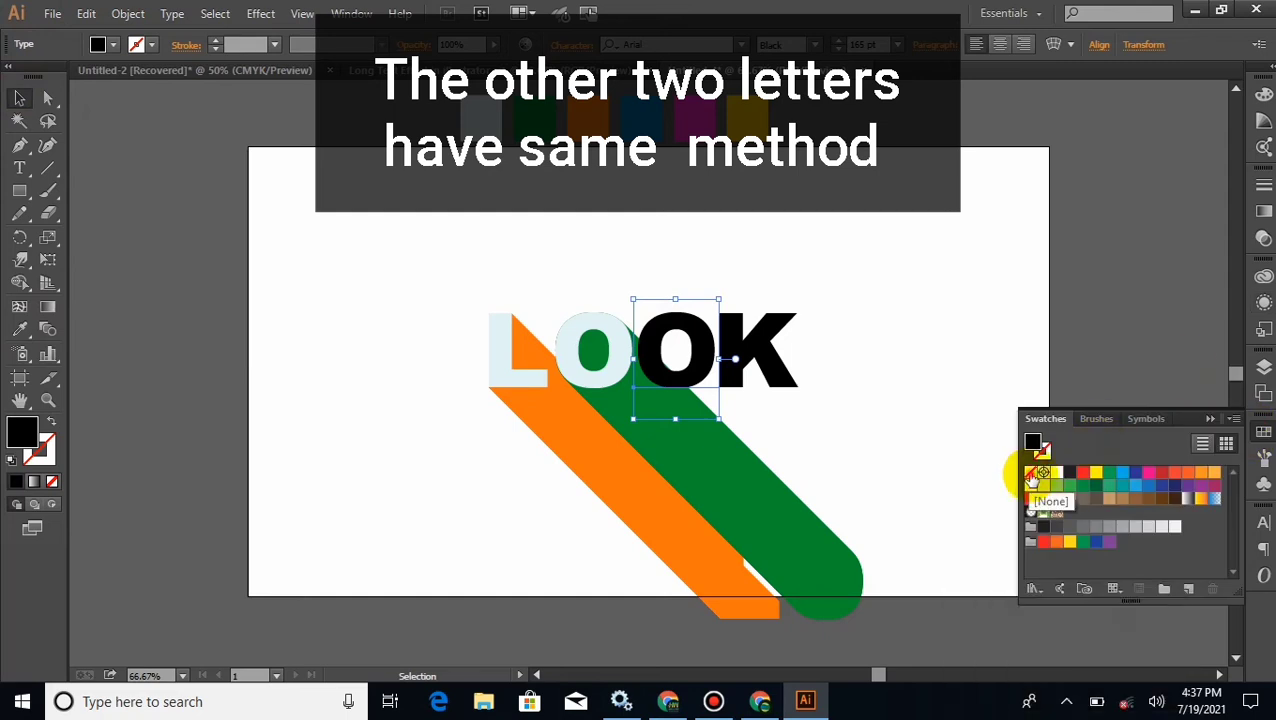
{"action": "left_click", "coordinate": [1036, 476]}
{"action": "left_click", "coordinate": [1264, 302]}
{"action": "left_click", "coordinate": [1059, 395]}
{"action": "left_click", "coordinate": [22, 329]}
{"action": "left_click", "coordinate": [480, 121]}
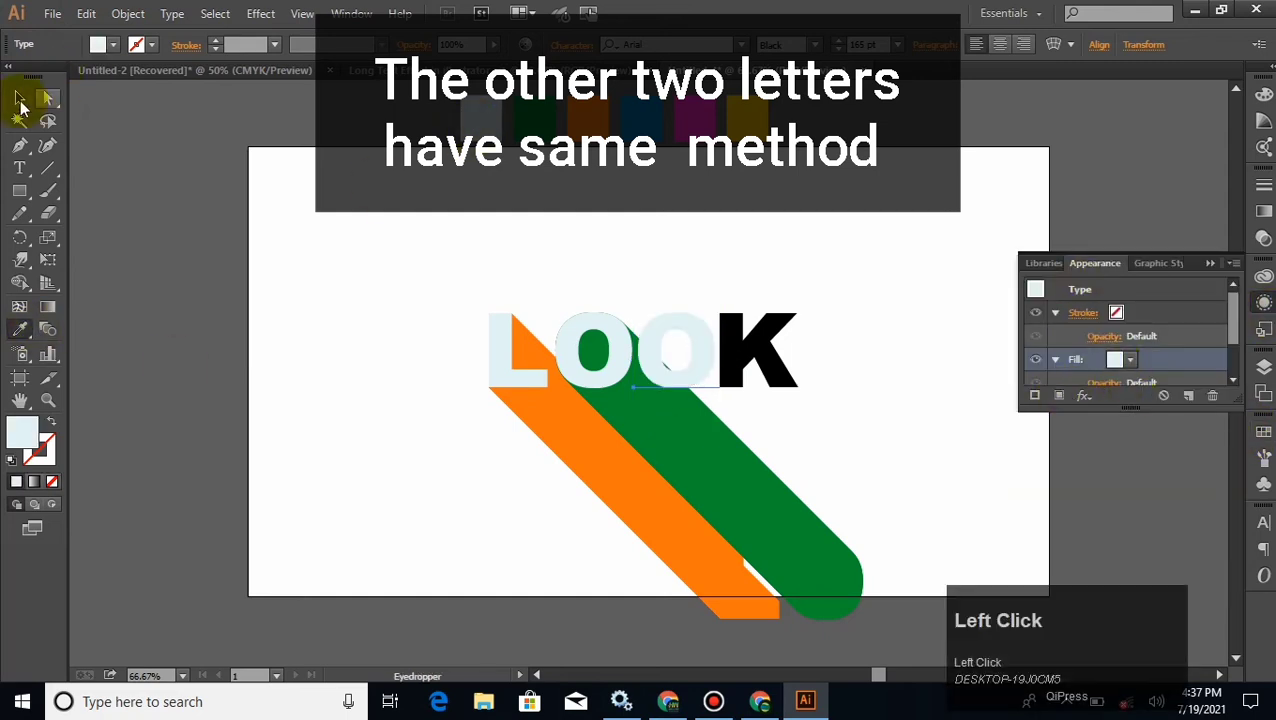
- Add a second fill to the second O in the palette's blue and place it beneath the pale blue fill
{"action": "left_click", "coordinate": [20, 99]}
{"action": "left_click_drag", "start_coordinate": [1233, 311], "coordinate": [1236, 330]}
{"action": "left_click", "coordinate": [1062, 395]}
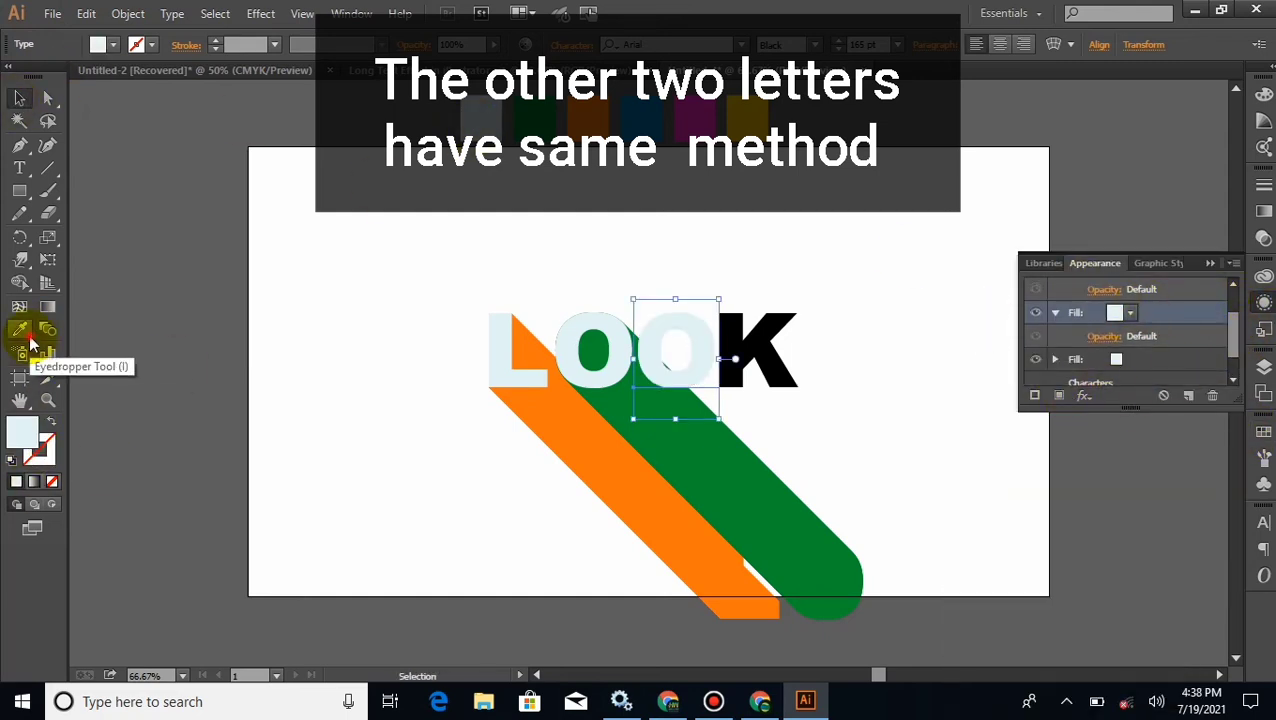
{"action": "left_click", "coordinate": [20, 329]}
{"action": "left_click", "coordinate": [747, 120]}
{"action": "left_click", "coordinate": [1178, 313]}
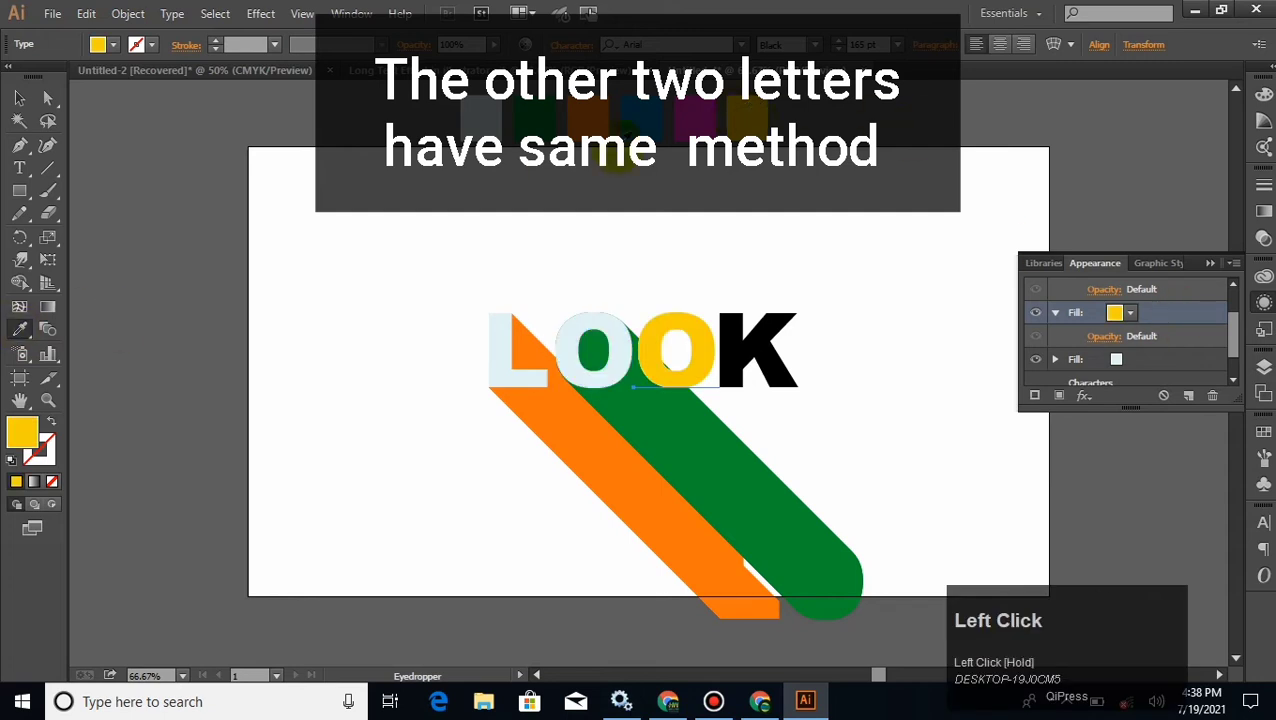
{"action": "left_click", "coordinate": [641, 119]}
{"action": "left_click_drag", "start_coordinate": [1232, 328], "coordinate": [1232, 342]}
{"action": "left_click_drag", "start_coordinate": [1176, 283], "coordinate": [1176, 340]}
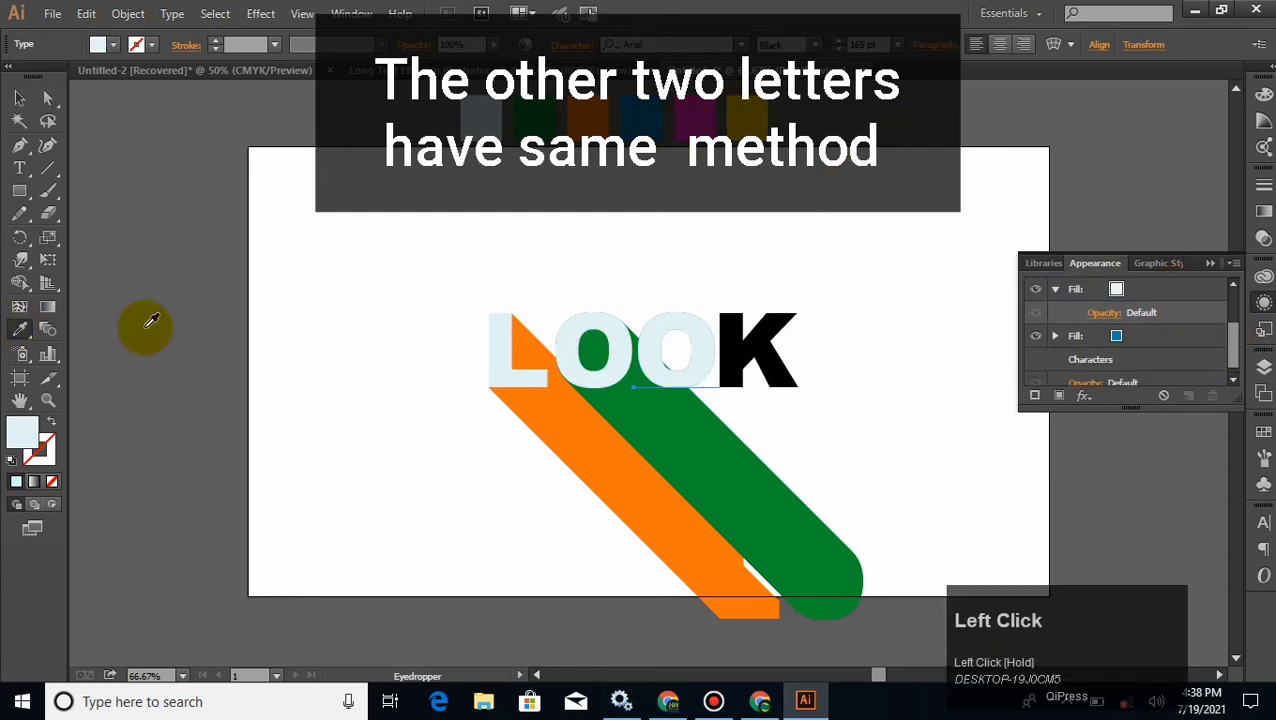
- Start a Transform effect on the second O's blue fill with horizontal and vertical moves of 0.5 px
{"action": "left_click", "coordinate": [1178, 337]}
{"action": "left_click", "coordinate": [260, 13]}
{"action": "left_click", "coordinate": [492, 234]}
{"action": "left_click", "coordinate": [985, 242]}
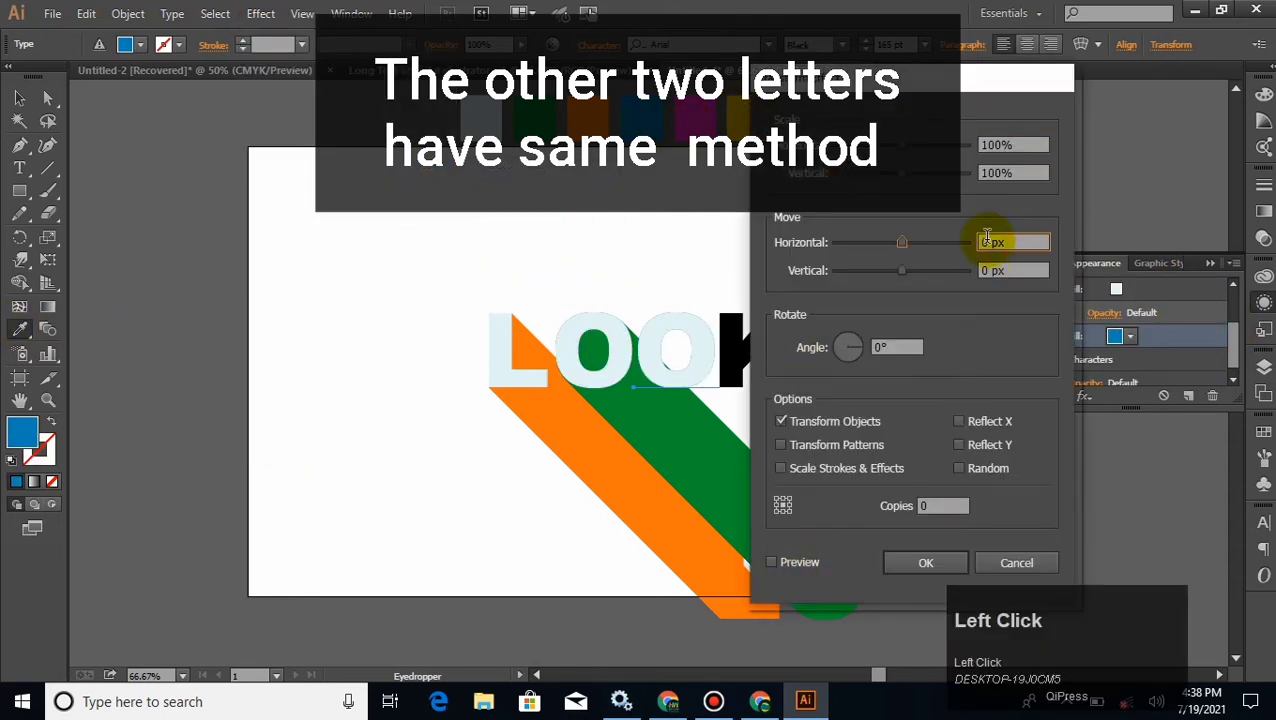
{"action": "type", "text": ".5"}
{"action": "left_click", "coordinate": [988, 271]}
{"action": "type", "text": ".5"}
- Set the blue fill's Transform effect to 740 copies, apply it, and deselect the second O
{"action": "left_click_drag", "start_coordinate": [932, 506], "coordinate": [899, 508]}
{"action": "type", "text": "740"}
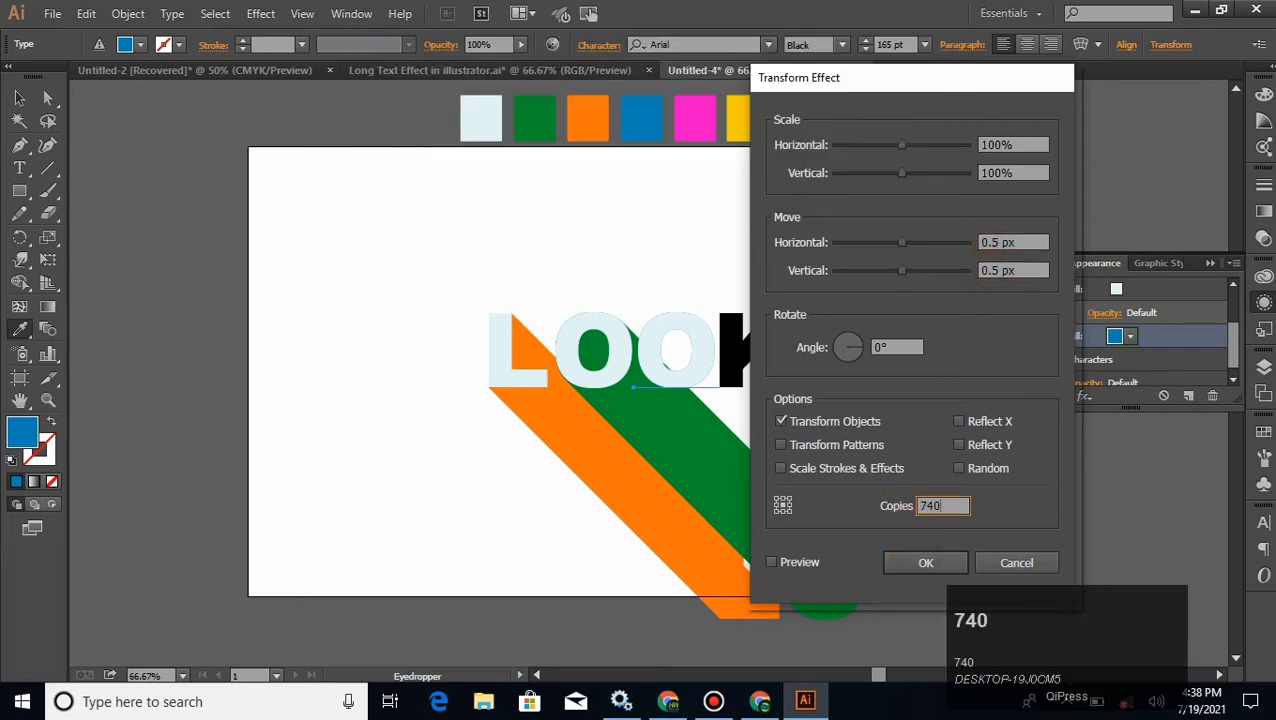
{"action": "left_click", "coordinate": [914, 567]}
{"action": "left_click_drag", "start_coordinate": [1232, 346], "coordinate": [1232, 364]}
{"action": "left_click", "coordinate": [19, 98]}
{"action": "left_click", "coordinate": [80, 92]}
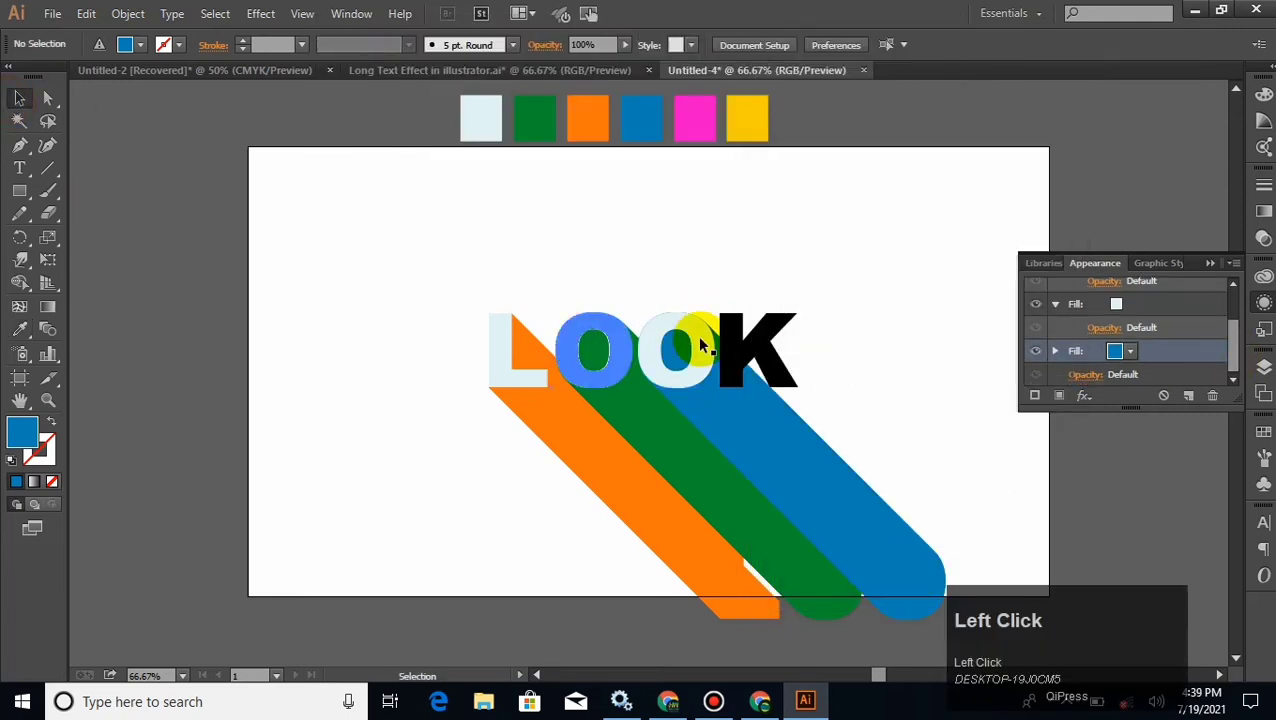
- Set the letter K's fill to None and add a new appearance fill in the palette's pale blue
{"action": "left_click", "coordinate": [735, 350]}
{"action": "left_click", "coordinate": [1264, 431]}
{"action": "left_click", "coordinate": [1033, 472]}
{"action": "left_click", "coordinate": [1264, 303]}
{"action": "left_click", "coordinate": [1059, 396]}
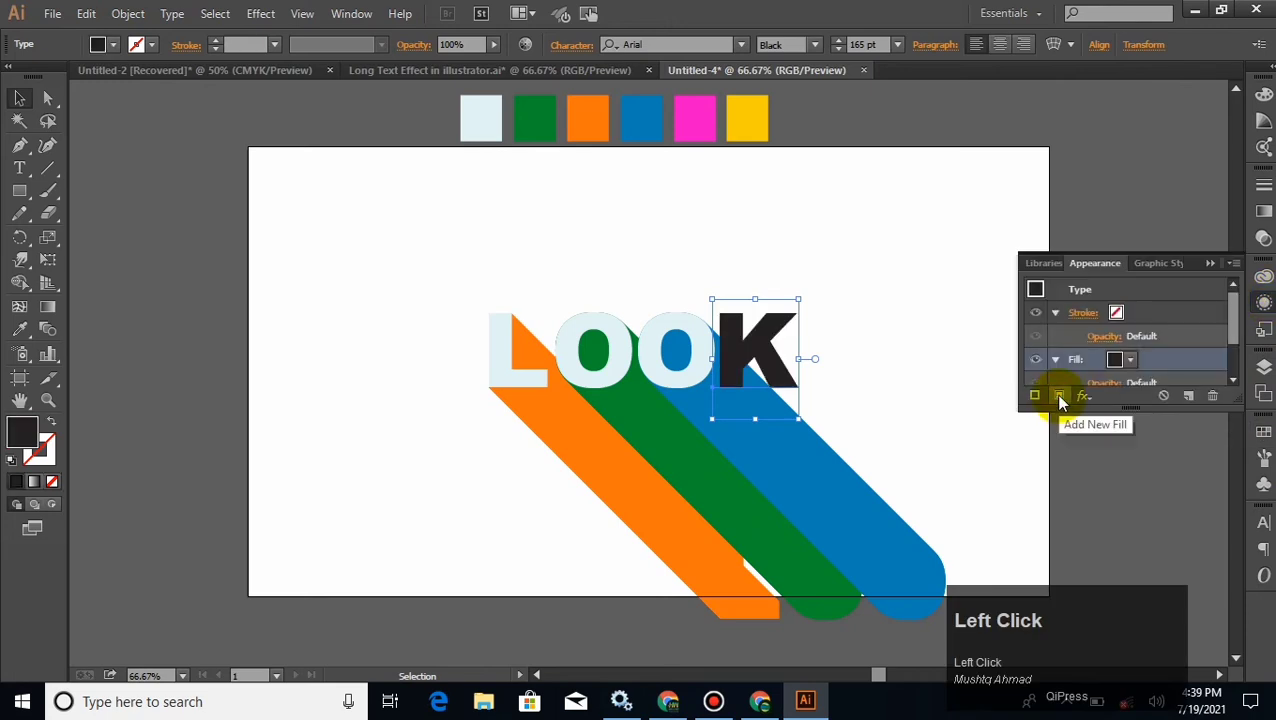
{"action": "left_click", "coordinate": [19, 329]}
{"action": "left_click", "coordinate": [462, 118]}
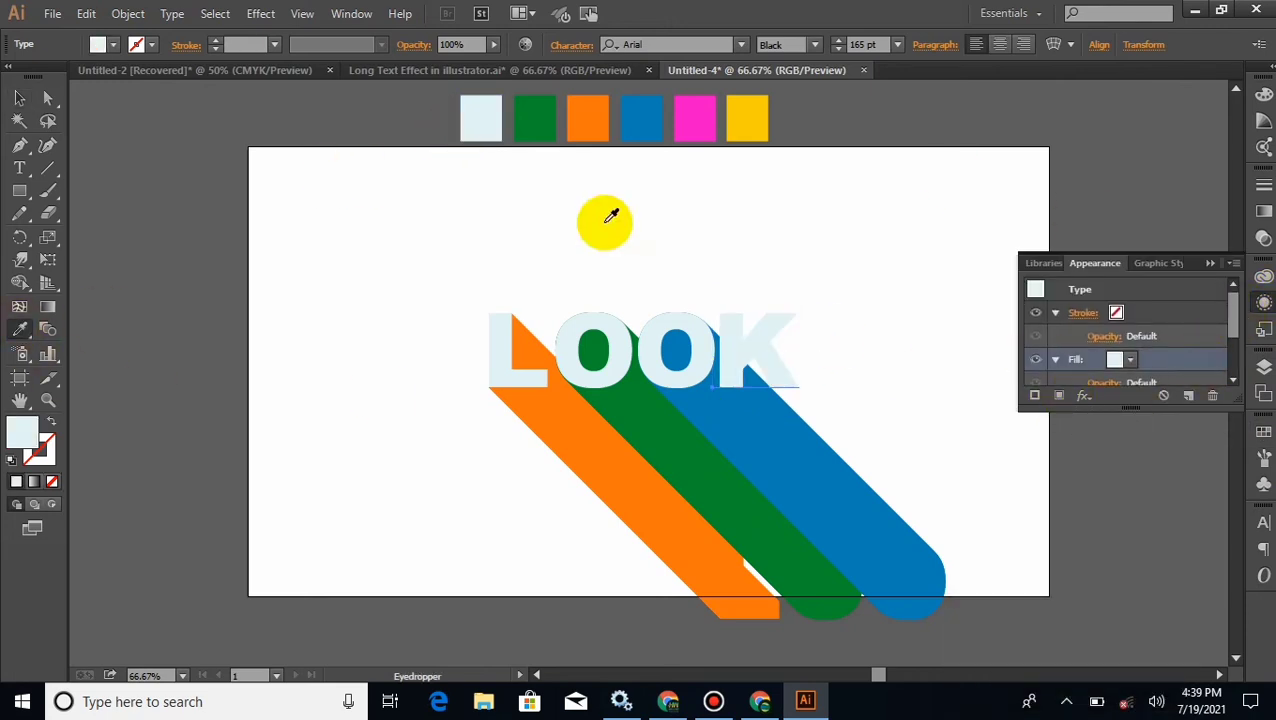
- Give the K a second fill in the palette's magenta and place it beneath its pale blue fill
{"action": "left_click", "coordinate": [694, 118]}
{"action": "left_click_drag", "start_coordinate": [1233, 312], "coordinate": [1184, 366]}
{"action": "left_click", "coordinate": [19, 98]}
- Start a Transform effect on the K's magenta fill with horizontal and vertical moves of 0.5 px
{"action": "left_click", "coordinate": [1185, 358]}
{"action": "left_click", "coordinate": [260, 14]}
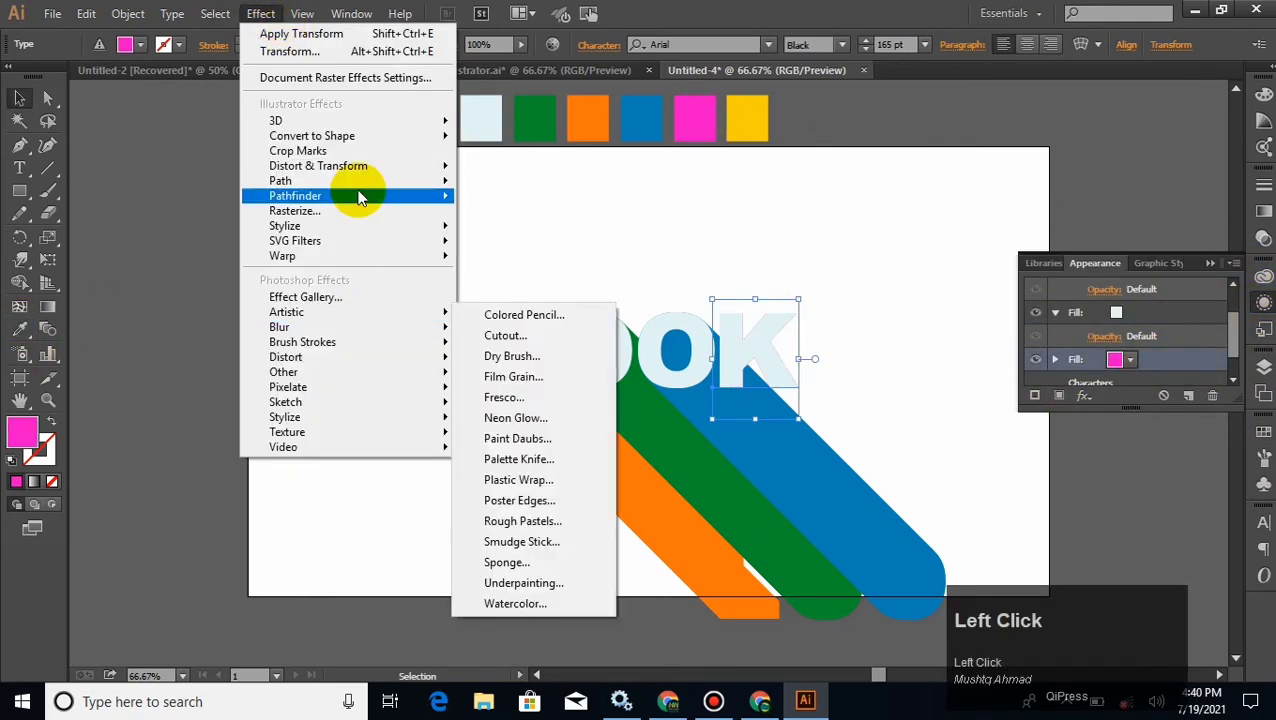
{"action": "mouse_move", "coordinate": [357, 166]}
{"action": "left_click", "coordinate": [513, 231]}
{"action": "left_click", "coordinate": [990, 243]}
{"action": "type", "text": ".5"}
{"action": "left_click", "coordinate": [991, 271]}
{"action": "type", "text": ".5"}
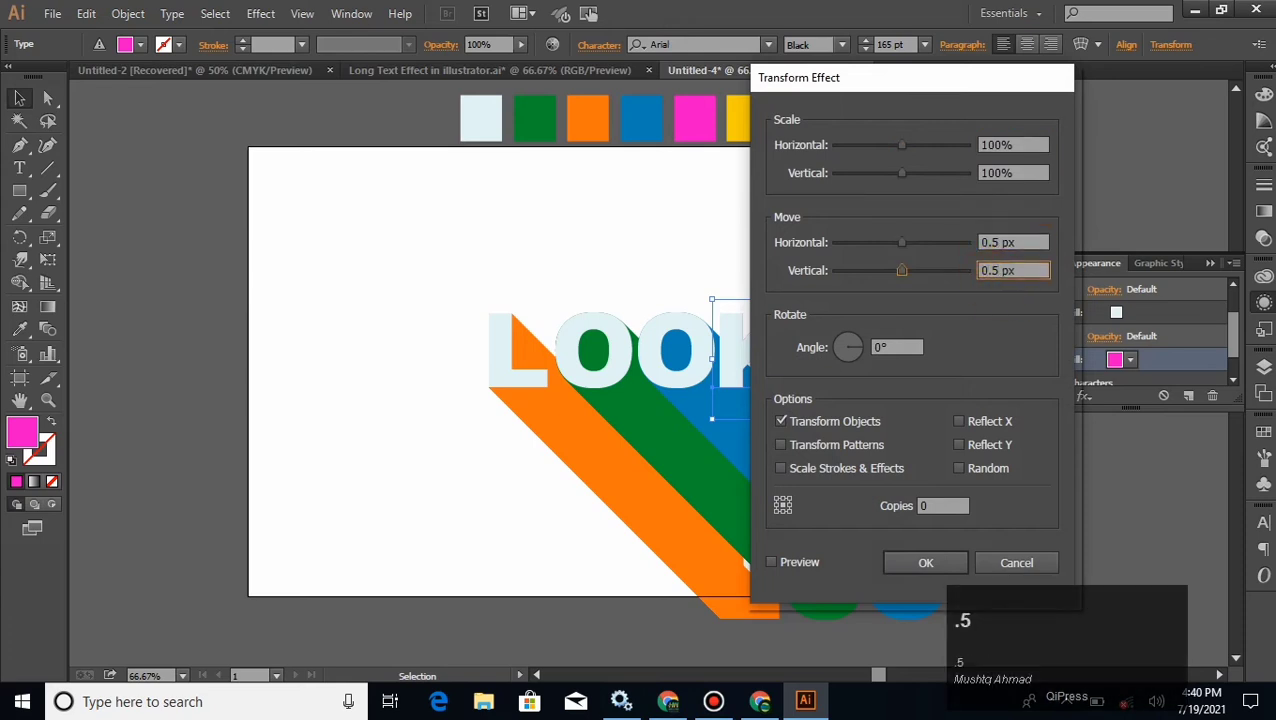
- Set the magenta fill's Transform effect to 740 copies, apply it, deselect the K, and collapse the appearance settings
{"action": "double_click", "coordinate": [926, 506]}
{"action": "type", "text": "74"}
{"action": "left_click", "coordinate": [926, 562]}
{"action": "left_click", "coordinate": [125, 148]}
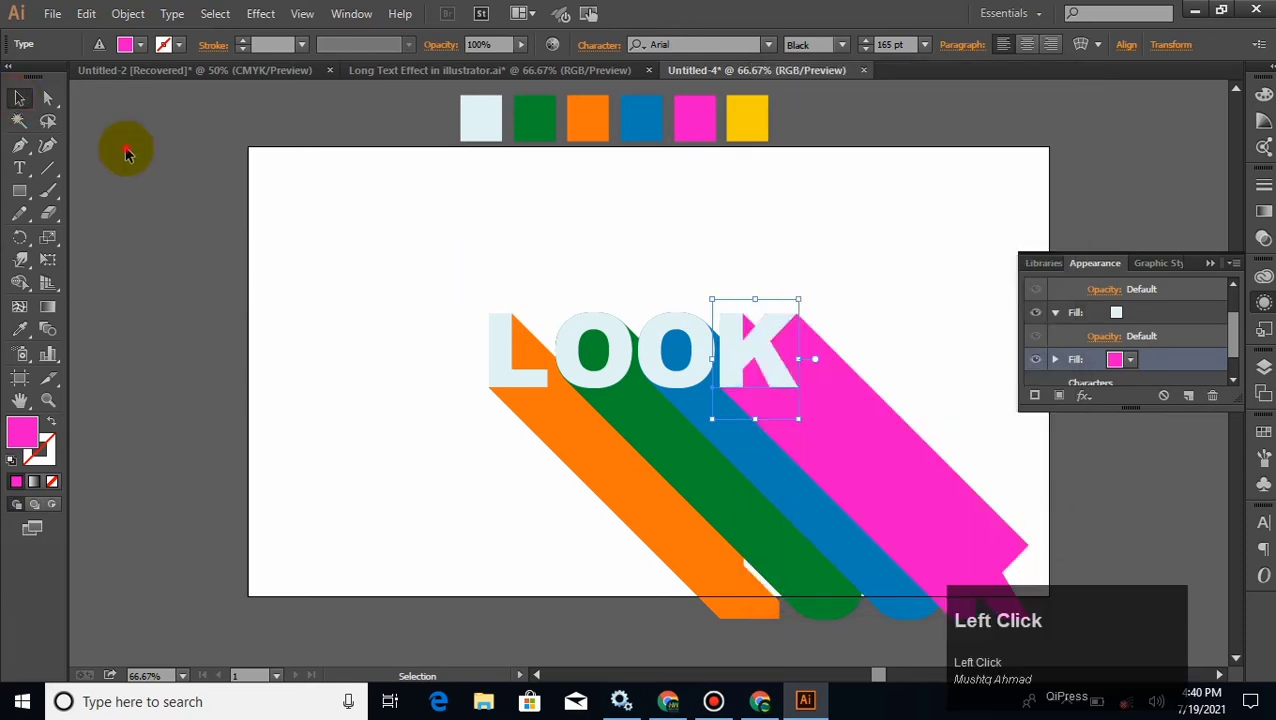
{"action": "left_click", "coordinate": [1209, 263]}
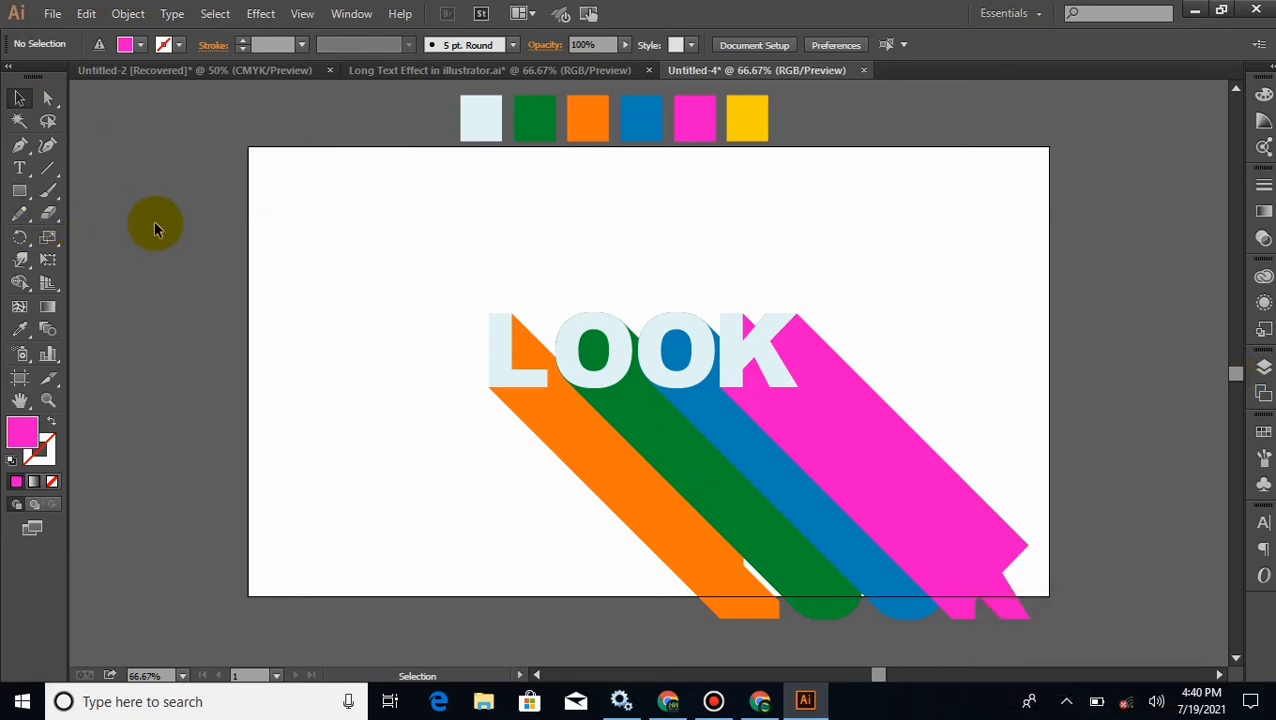
- Draw a rectangle covering the whole artboard and send it to the back behind the LOOK letters
{"action": "left_click", "coordinate": [17, 193]}
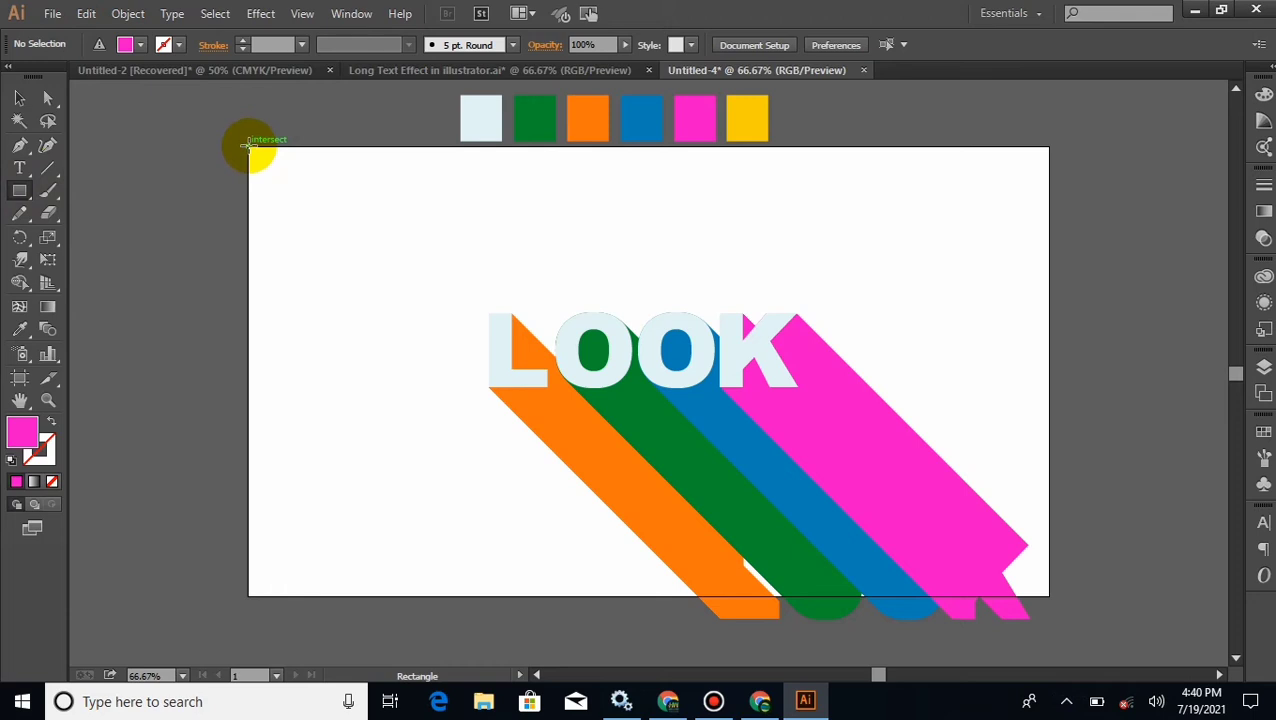
{"action": "left_click_drag", "start_coordinate": [248, 146], "coordinate": [1050, 596]}
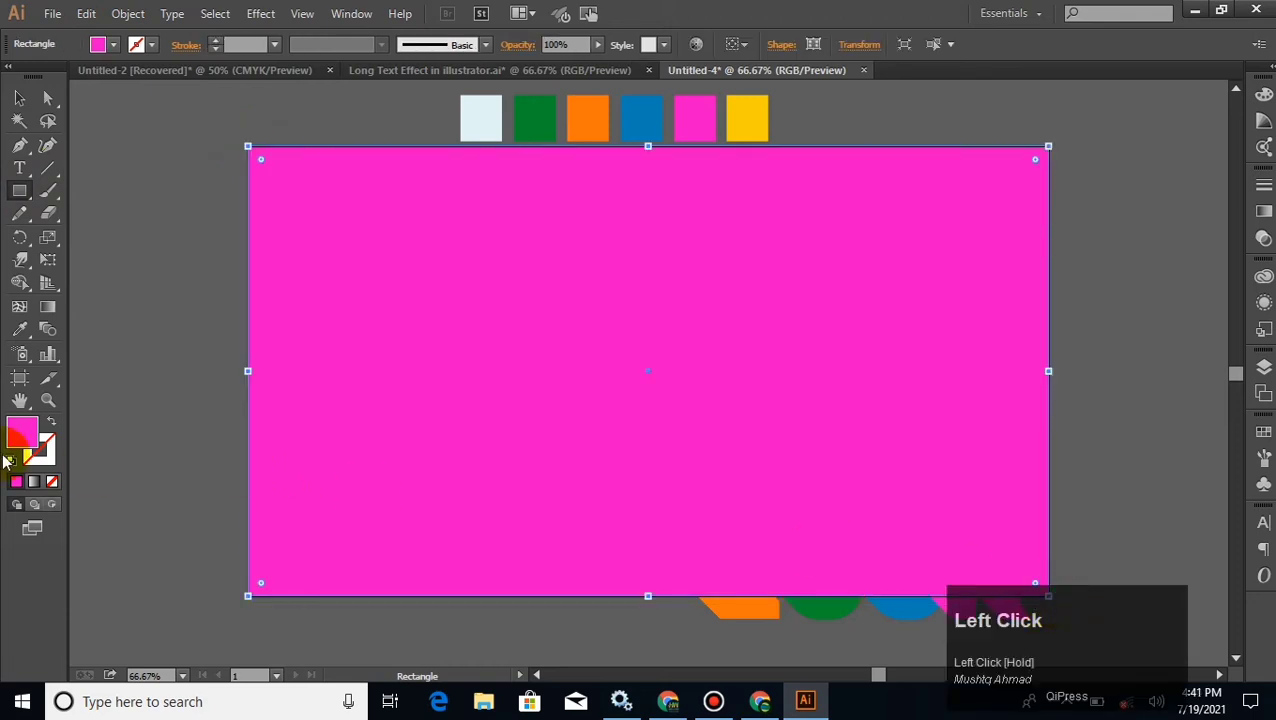
{"action": "right_click", "coordinate": [359, 369]}
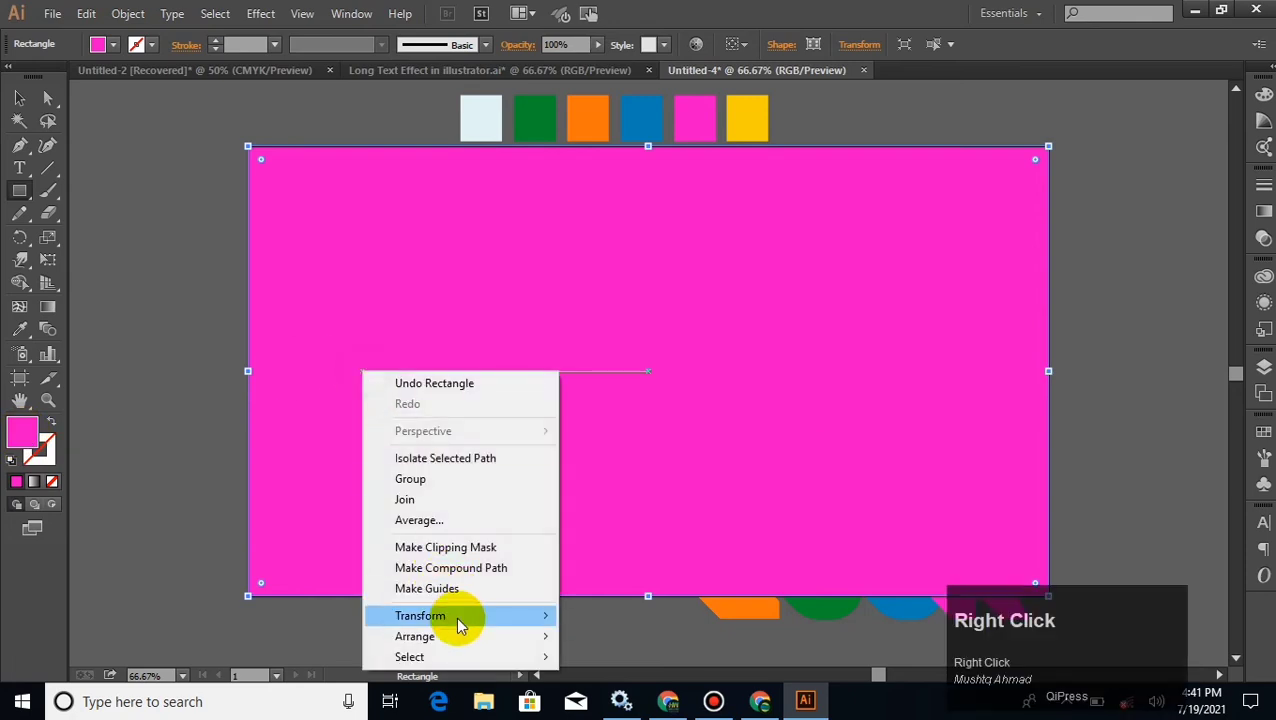
{"action": "mouse_move", "coordinate": [456, 616]}
{"action": "mouse_move", "coordinate": [465, 637]}
{"action": "left_click", "coordinate": [600, 608]}
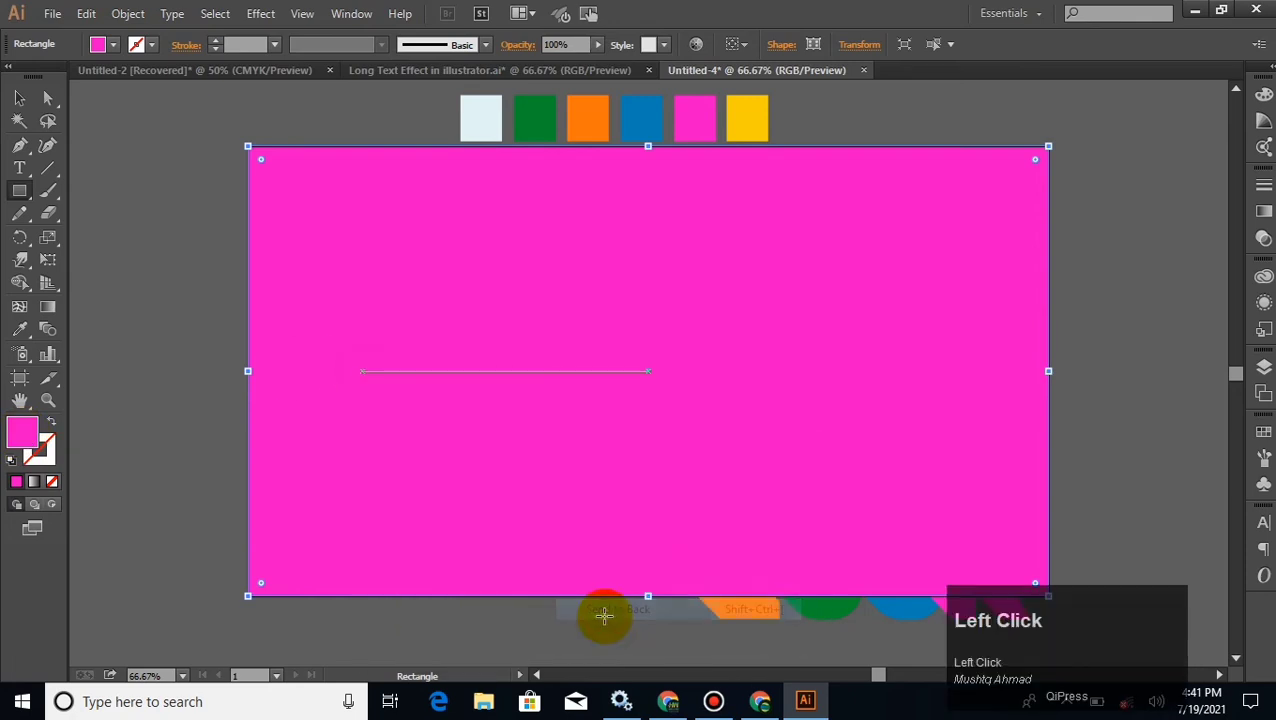
- Change the background rectangle's fill to a very dark teal green and deselect it
{"action": "double_click", "coordinate": [23, 431]}
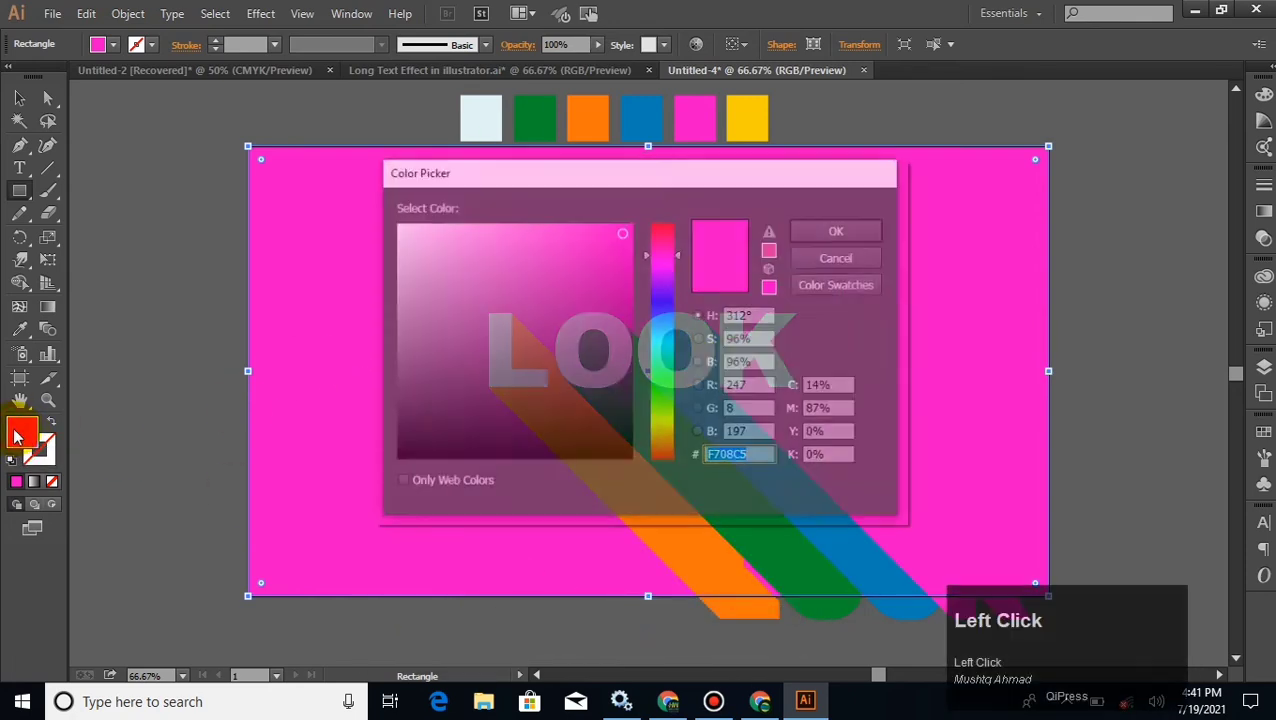
{"action": "left_click_drag", "start_coordinate": [671, 316], "coordinate": [675, 348]}
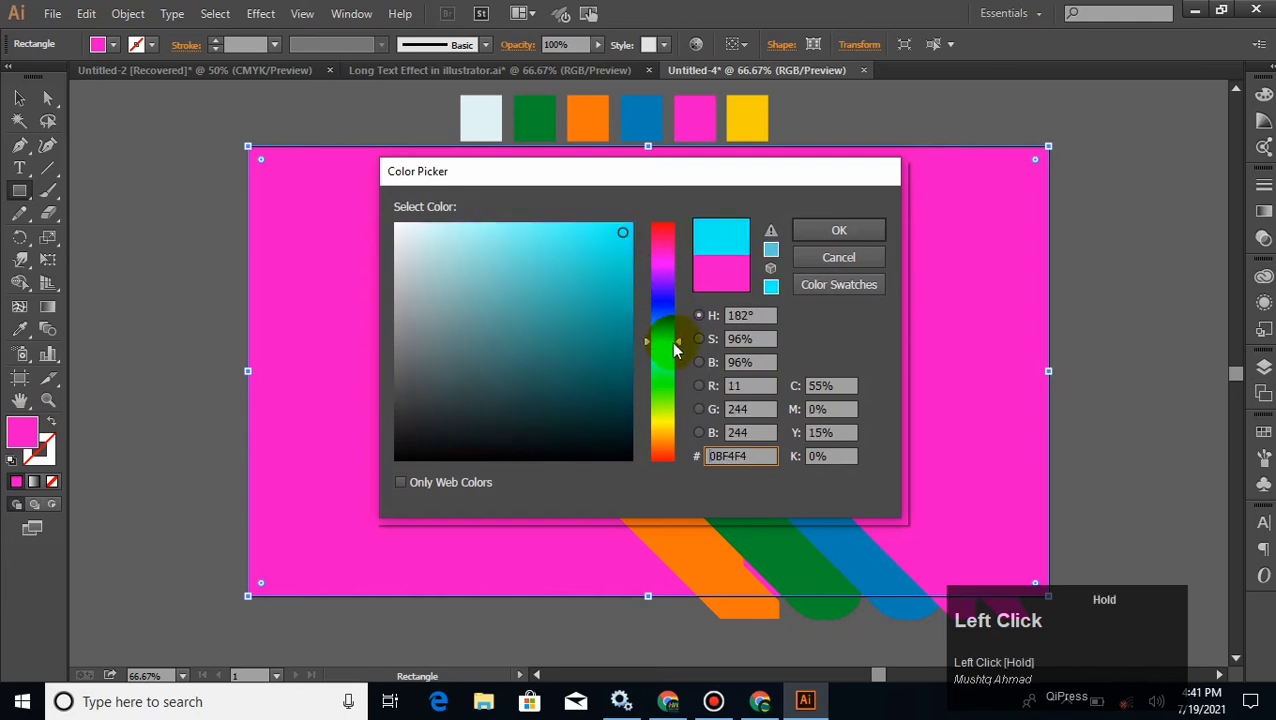
{"action": "left_click", "coordinate": [602, 419]}
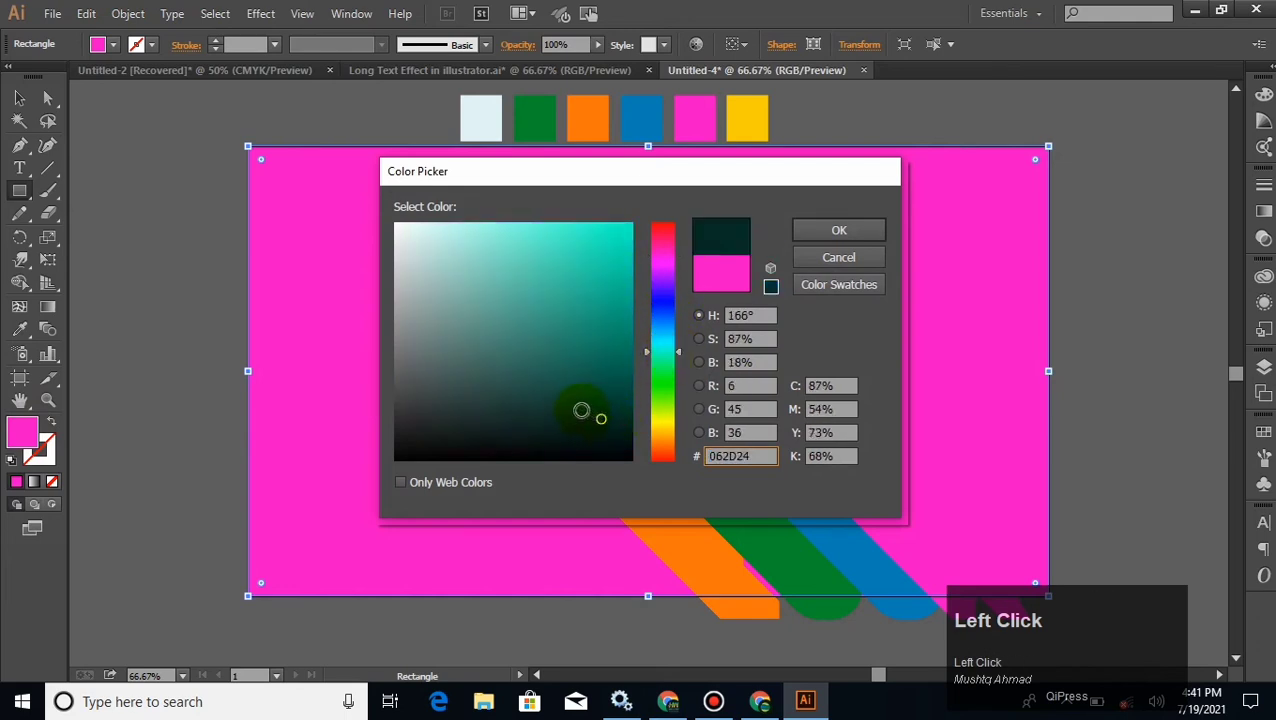
{"action": "left_click_drag", "start_coordinate": [601, 418], "coordinate": [575, 410]}
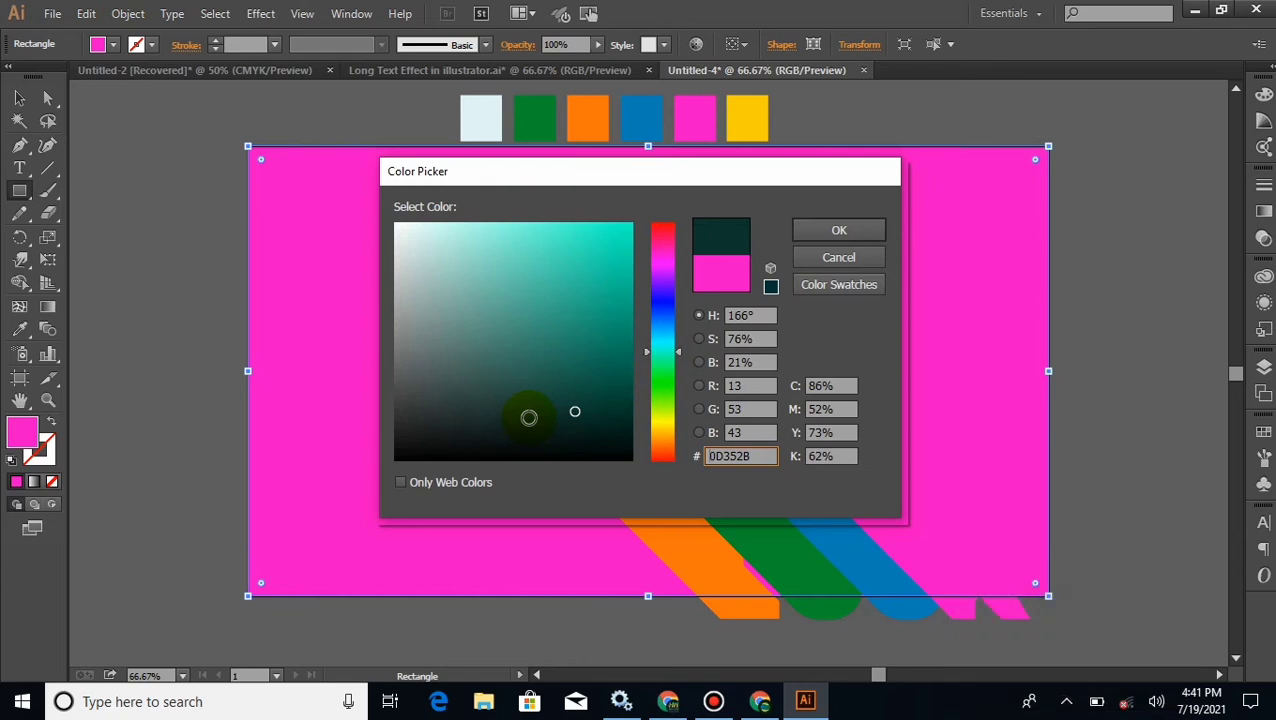
{"action": "left_click", "coordinate": [530, 414]}
{"action": "left_click", "coordinate": [852, 226]}
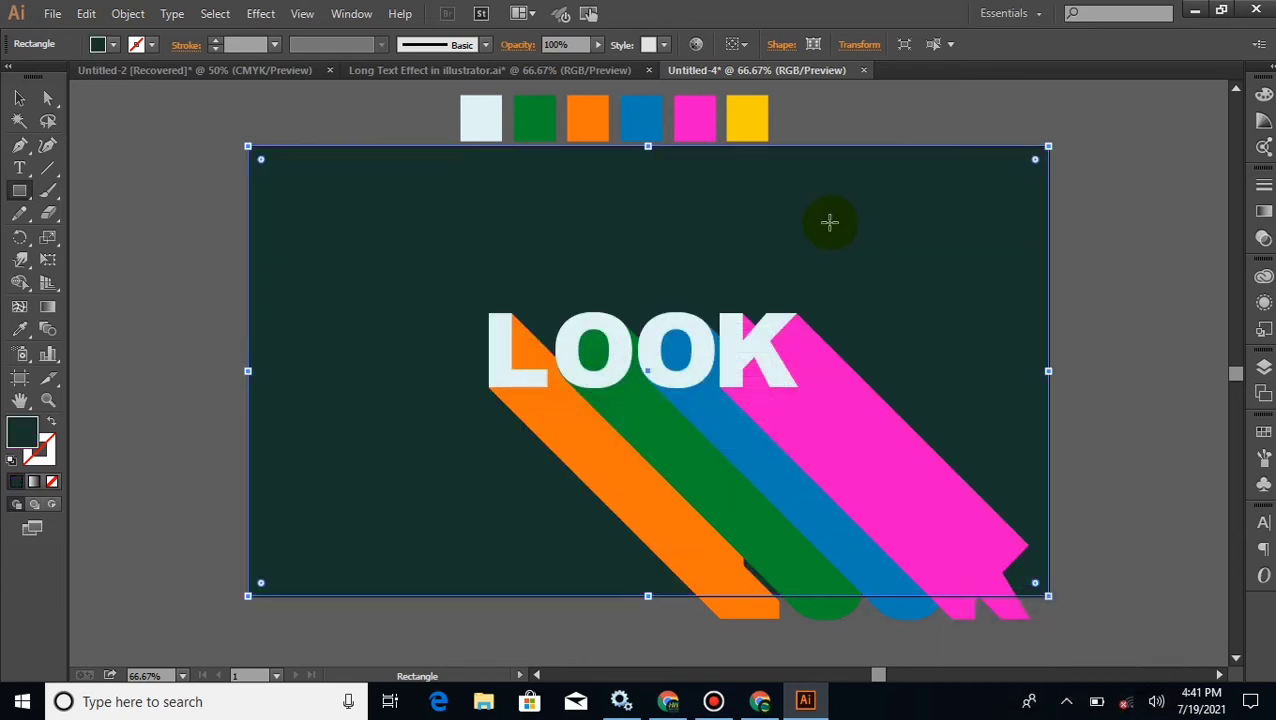
{"action": "left_click", "coordinate": [1182, 299]}
- Add the text NEVER at 88 pt above the L of LOOK
{"action": "left_click", "coordinate": [19, 167]}
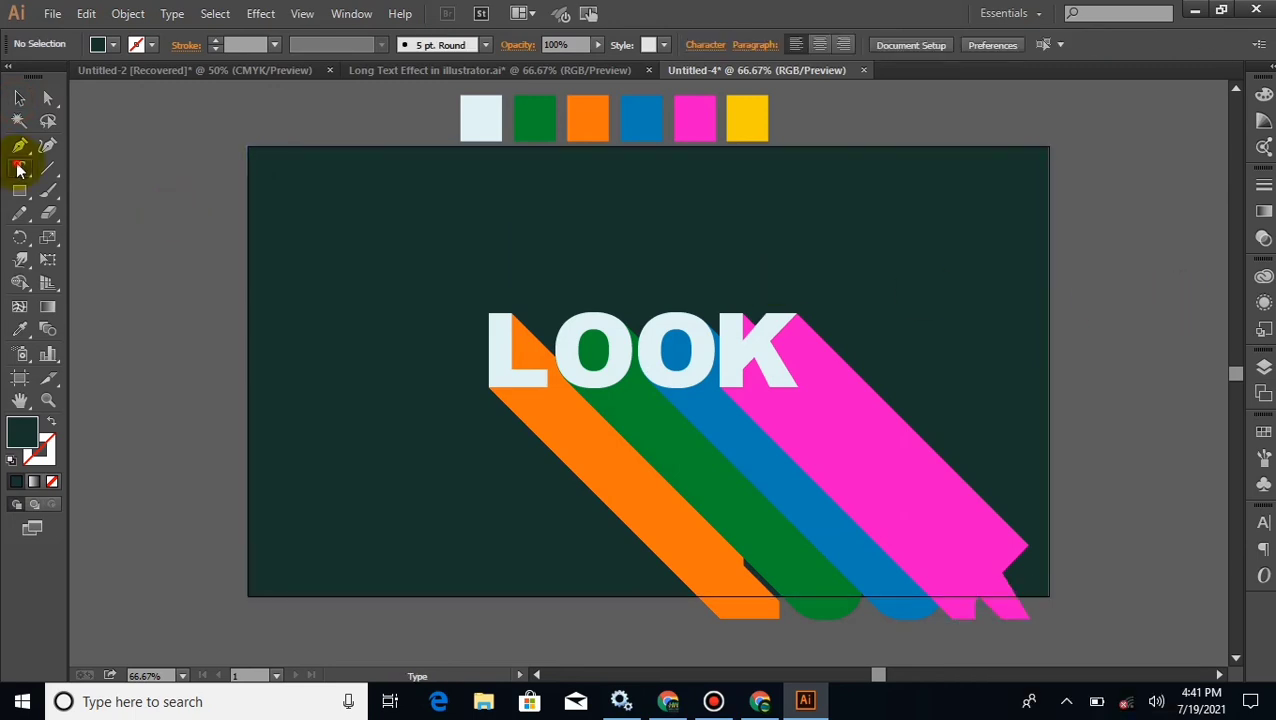
{"action": "left_click", "coordinate": [495, 270]}
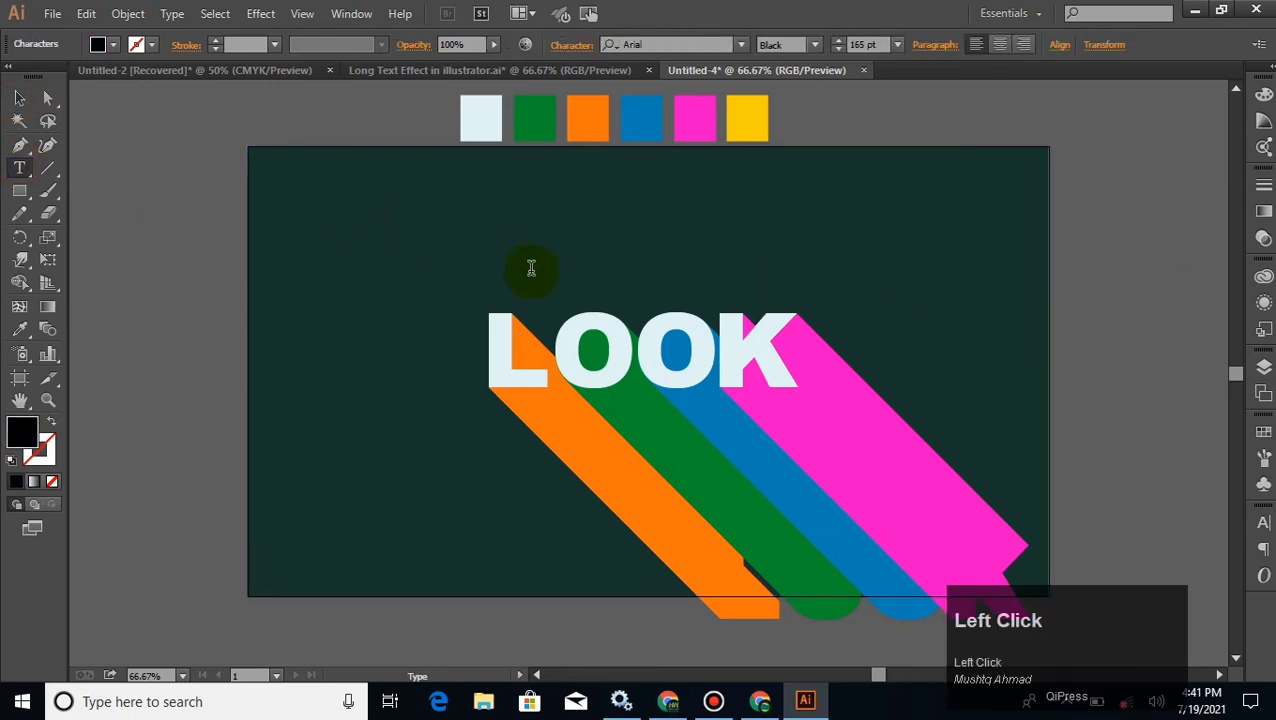
{"action": "left_click", "coordinate": [838, 47]}
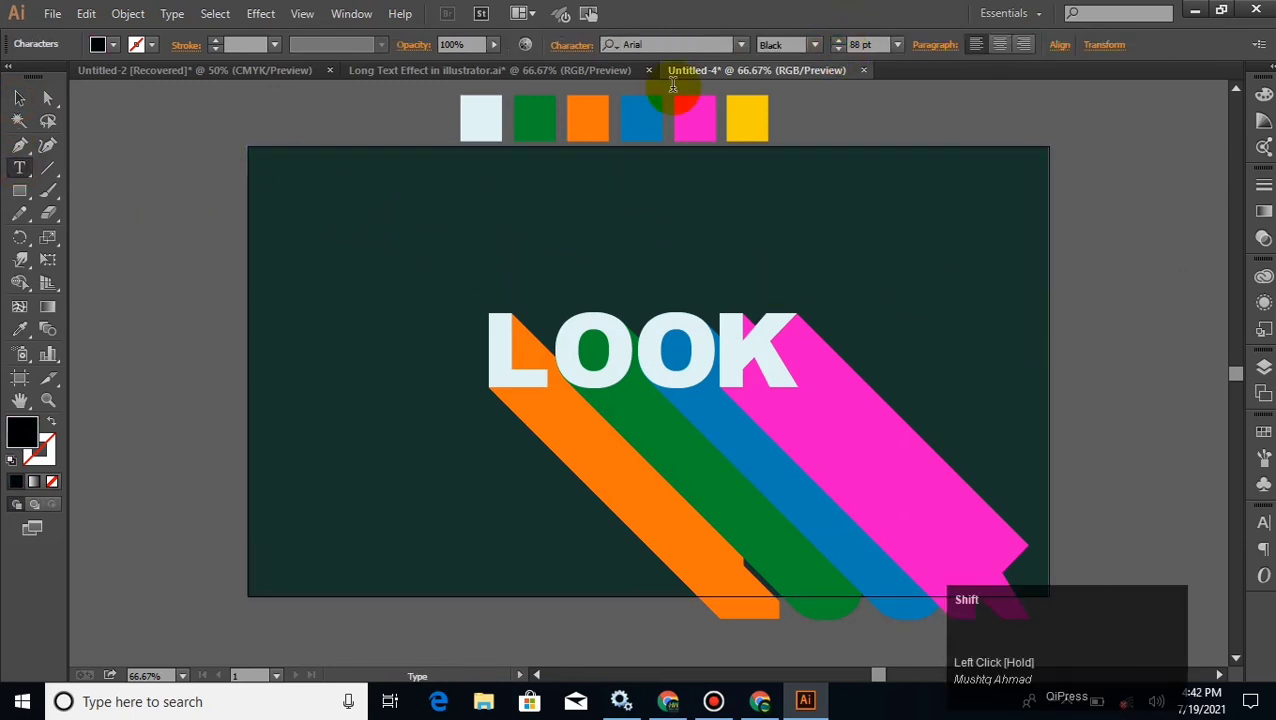
{"action": "type", "text": "NEVER"}
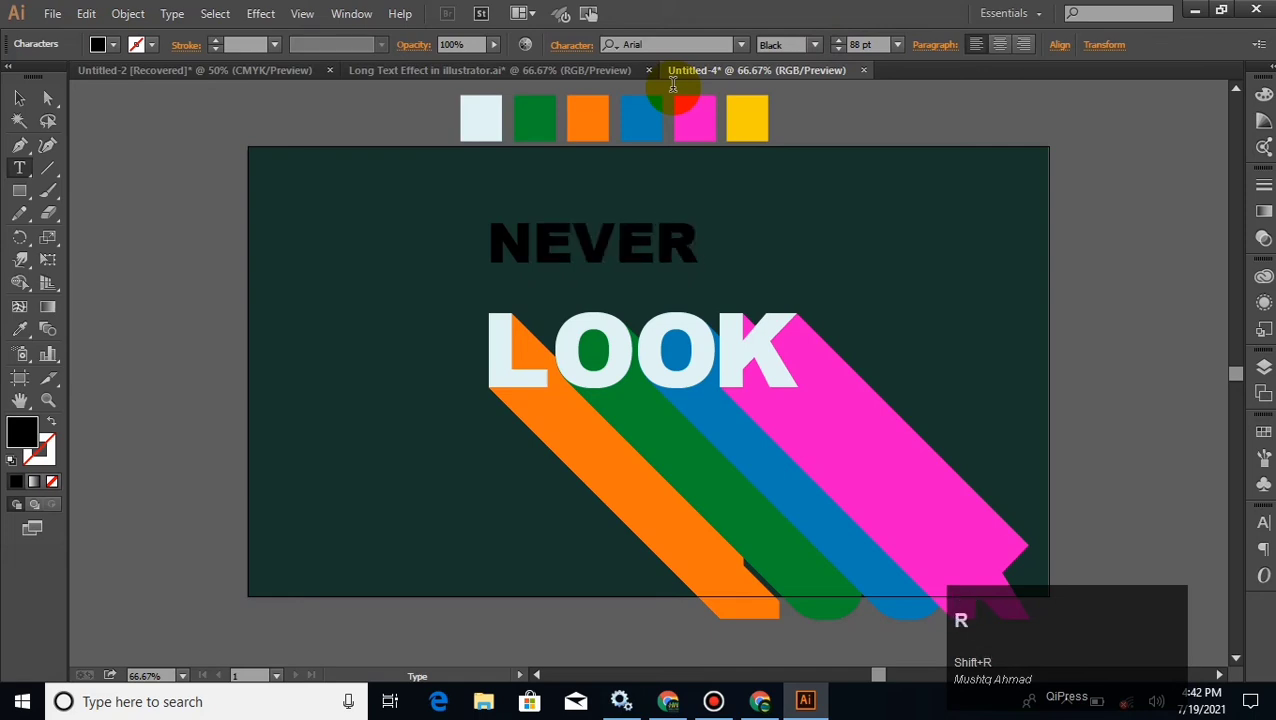
- Set the font style of the NEVER text to Bold
{"action": "left_click", "coordinate": [19, 97]}
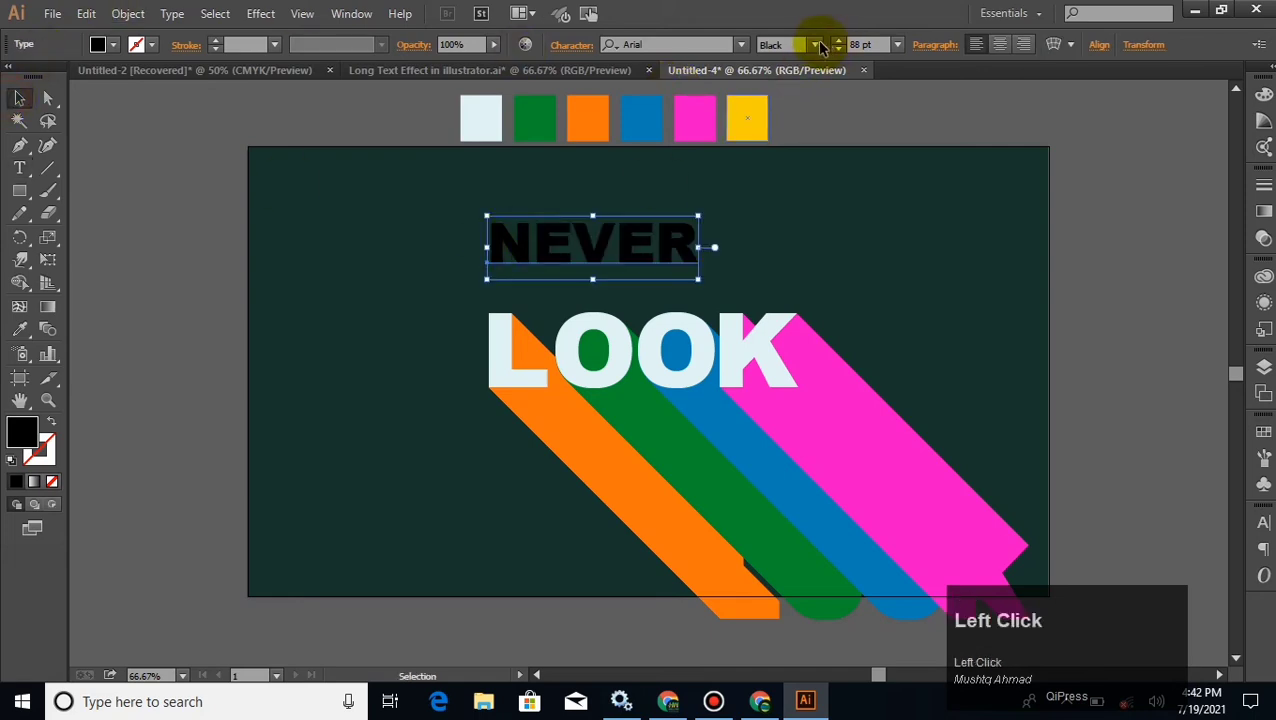
{"action": "left_click", "coordinate": [816, 45]}
{"action": "left_click", "coordinate": [797, 121]}
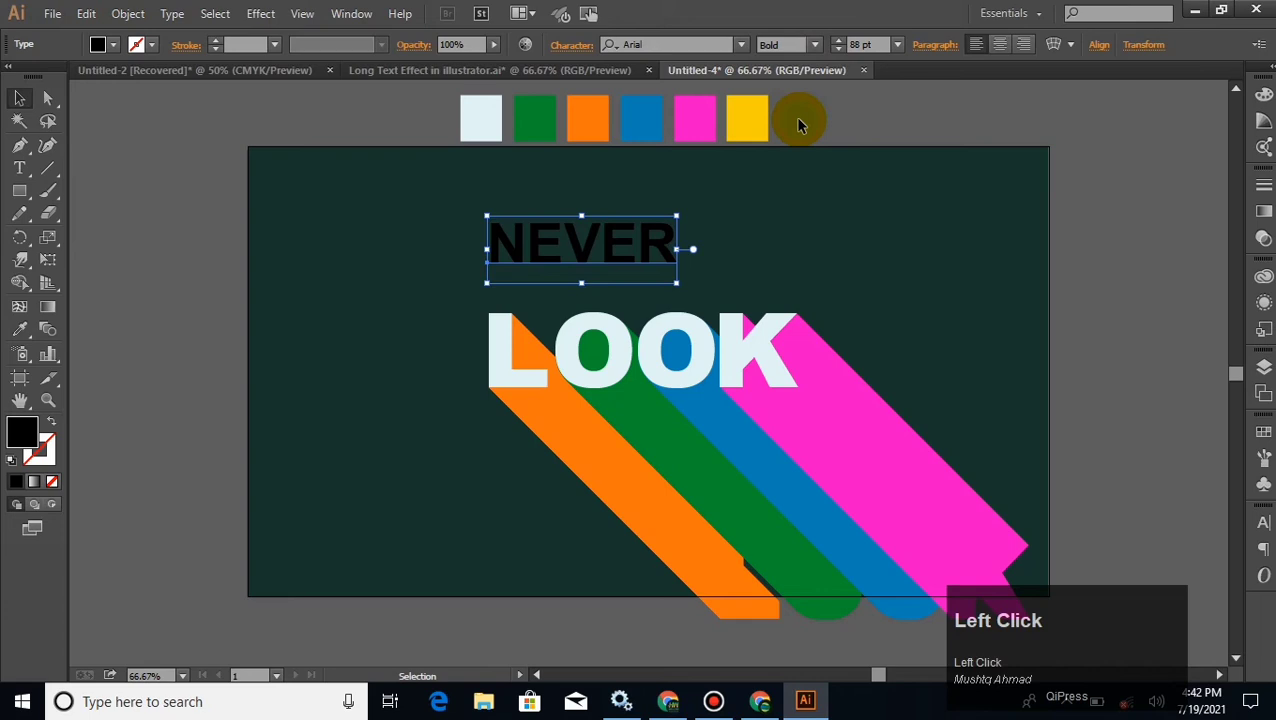
- Reduce the NEVER text to 71 pt and move it down to sit just above LOOK
{"action": "left_click", "coordinate": [838, 51]}
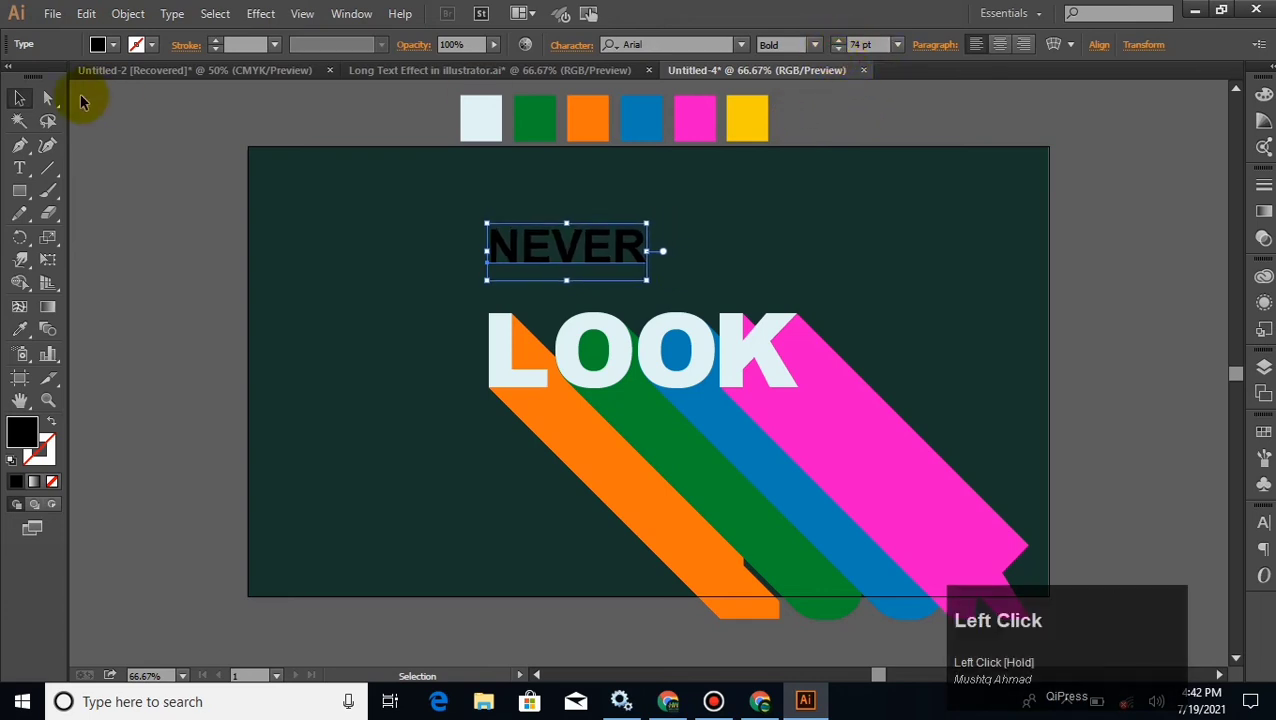
{"action": "left_click", "coordinate": [19, 98]}
{"action": "left_click", "coordinate": [168, 189]}
{"action": "left_click_drag", "start_coordinate": [529, 251], "coordinate": [546, 287]}
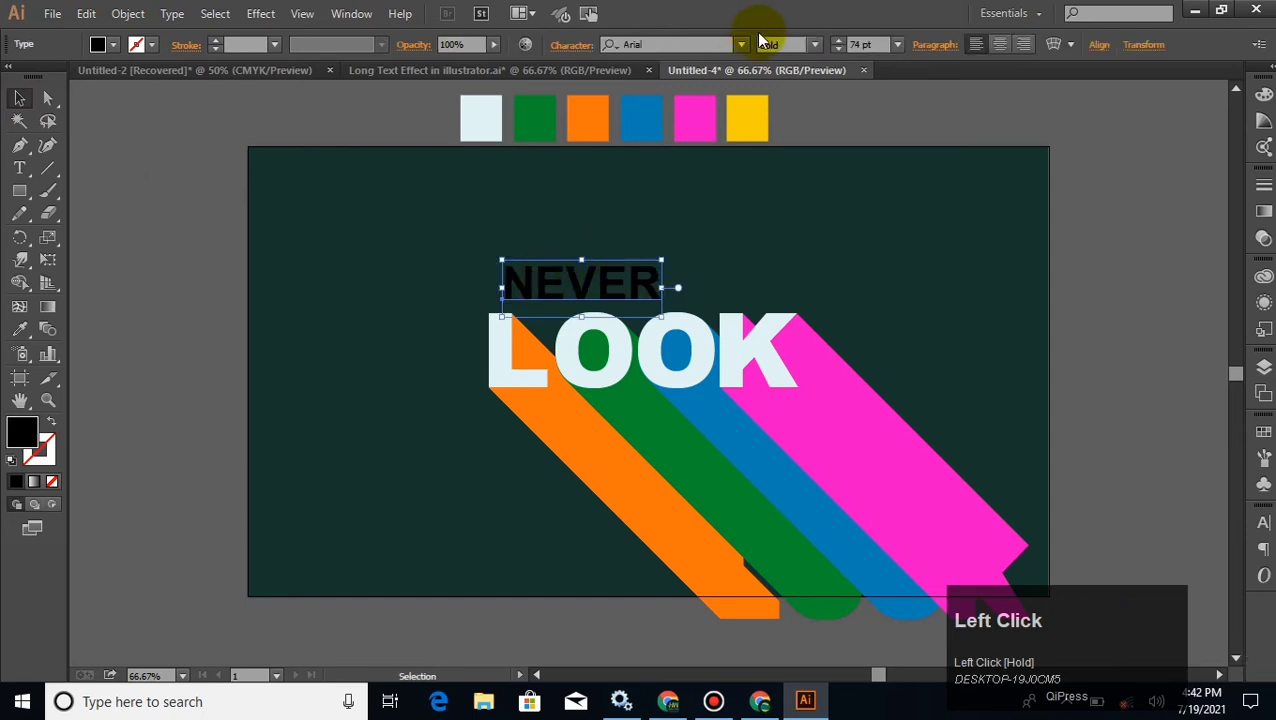
{"action": "left_click", "coordinate": [835, 50]}
{"action": "left_click", "coordinate": [835, 50]}
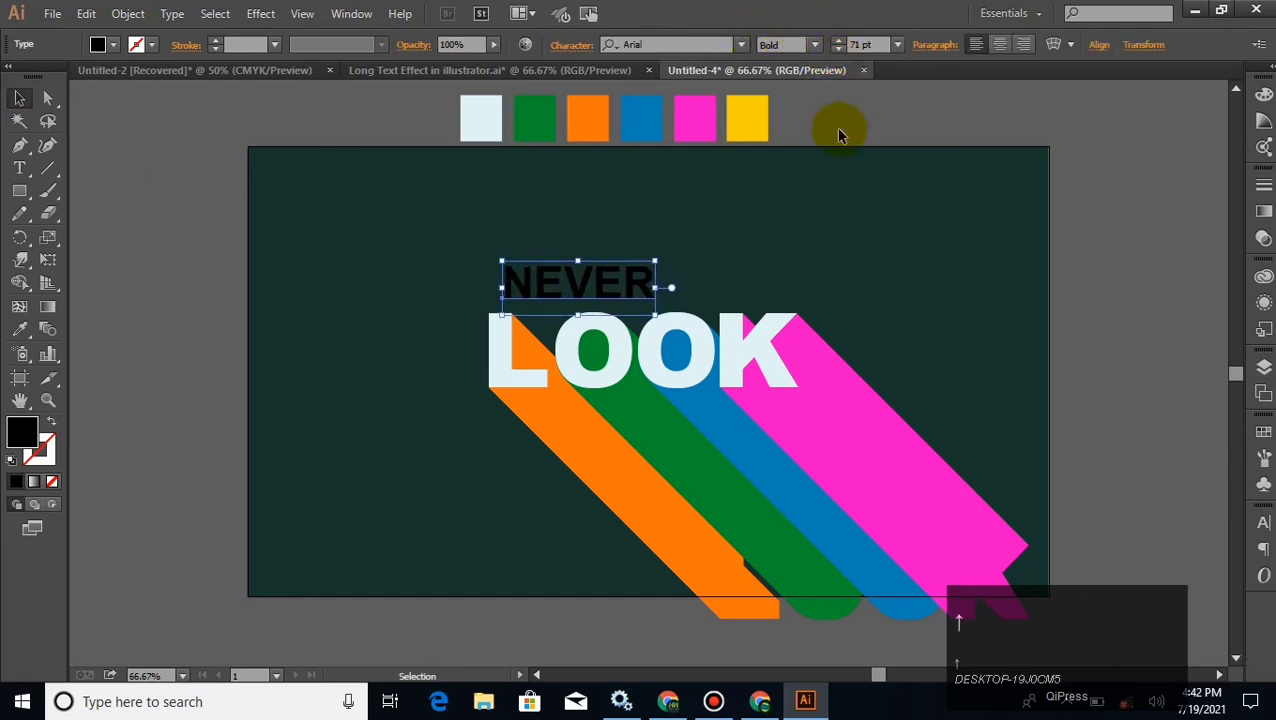
{"action": "left_click", "coordinate": [250, 240]}
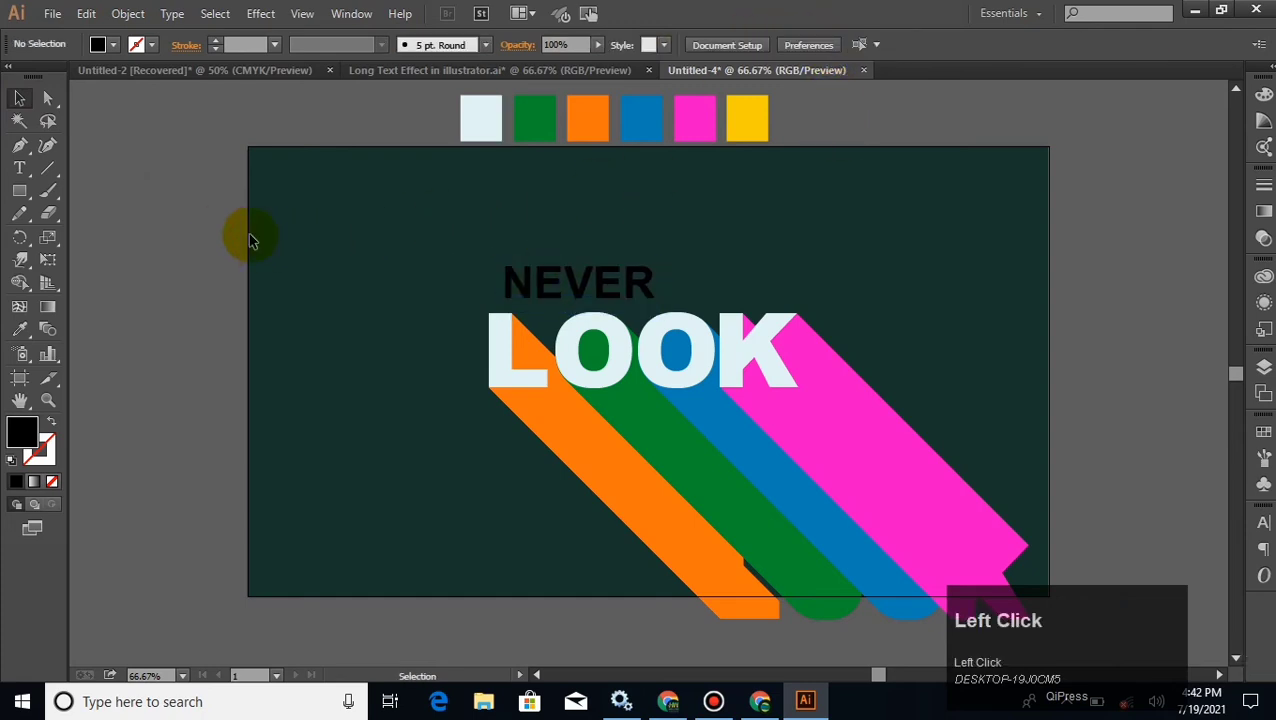
- Remove the NEVER text's character fill and add a new appearance fill in the palette's pale blue-white
{"action": "left_click", "coordinate": [566, 288]}
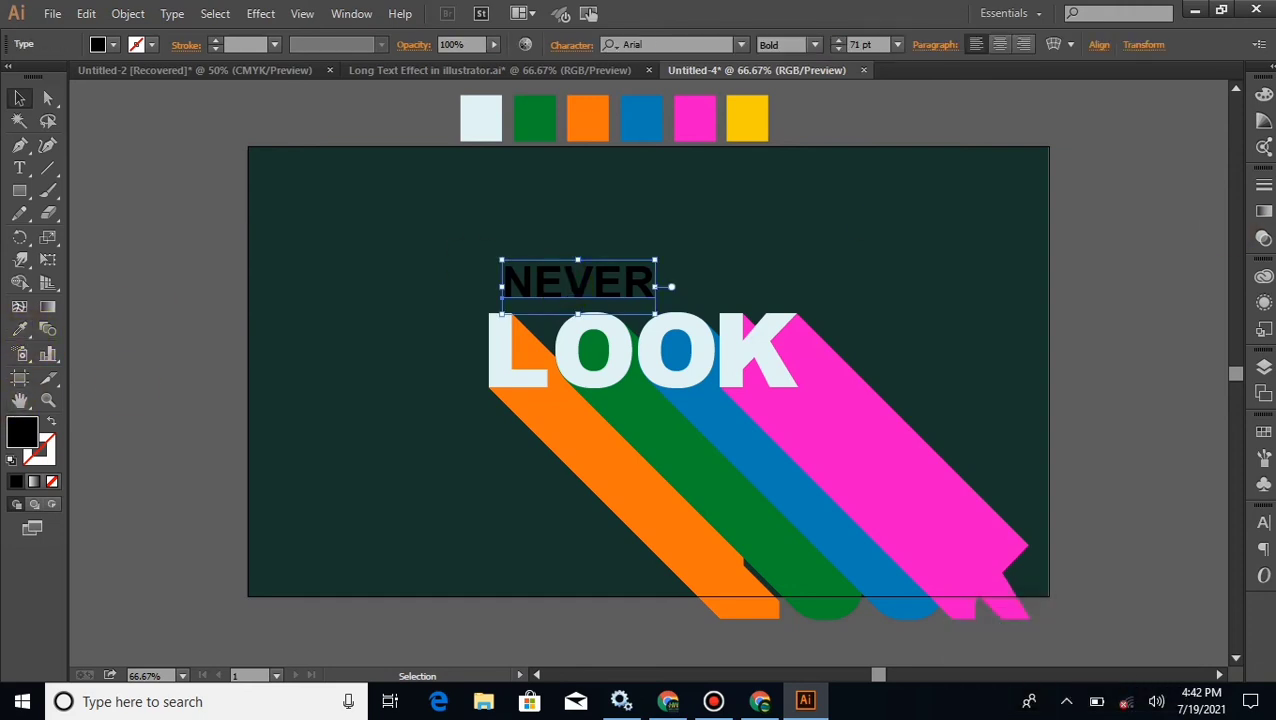
{"action": "left_click", "coordinate": [1264, 431]}
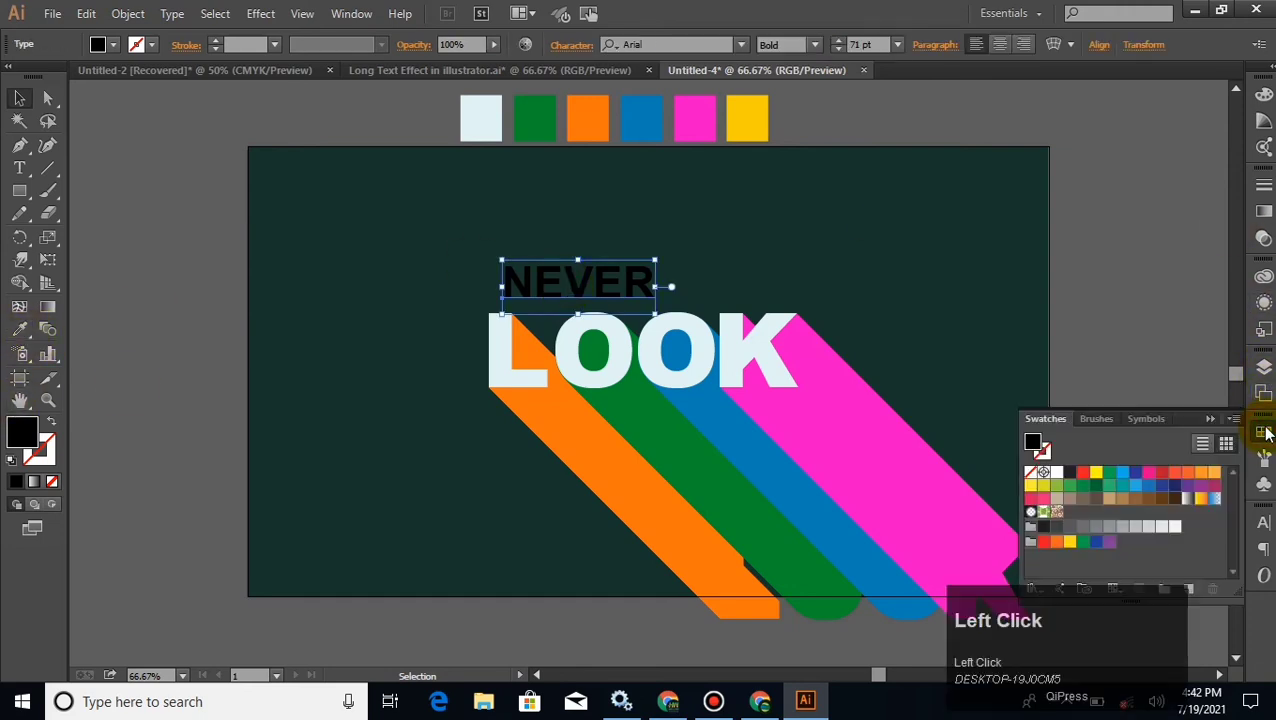
{"action": "left_click", "coordinate": [1031, 472]}
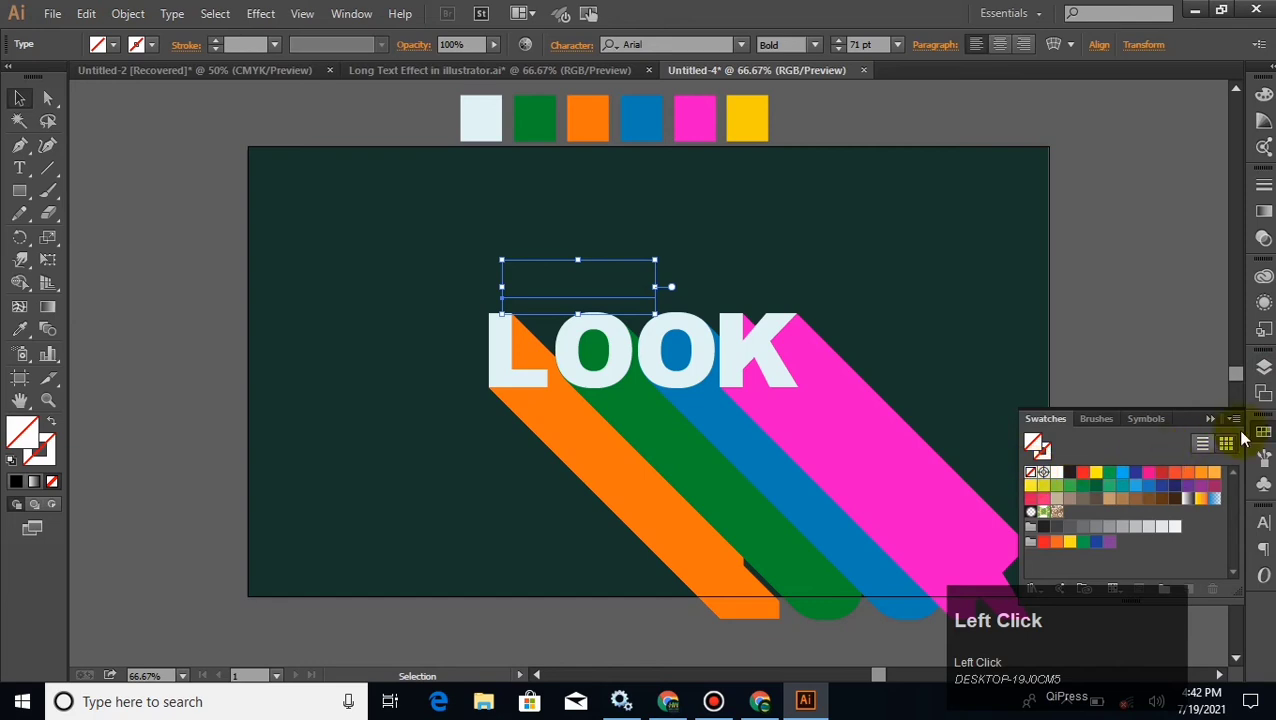
{"action": "left_click", "coordinate": [1263, 305]}
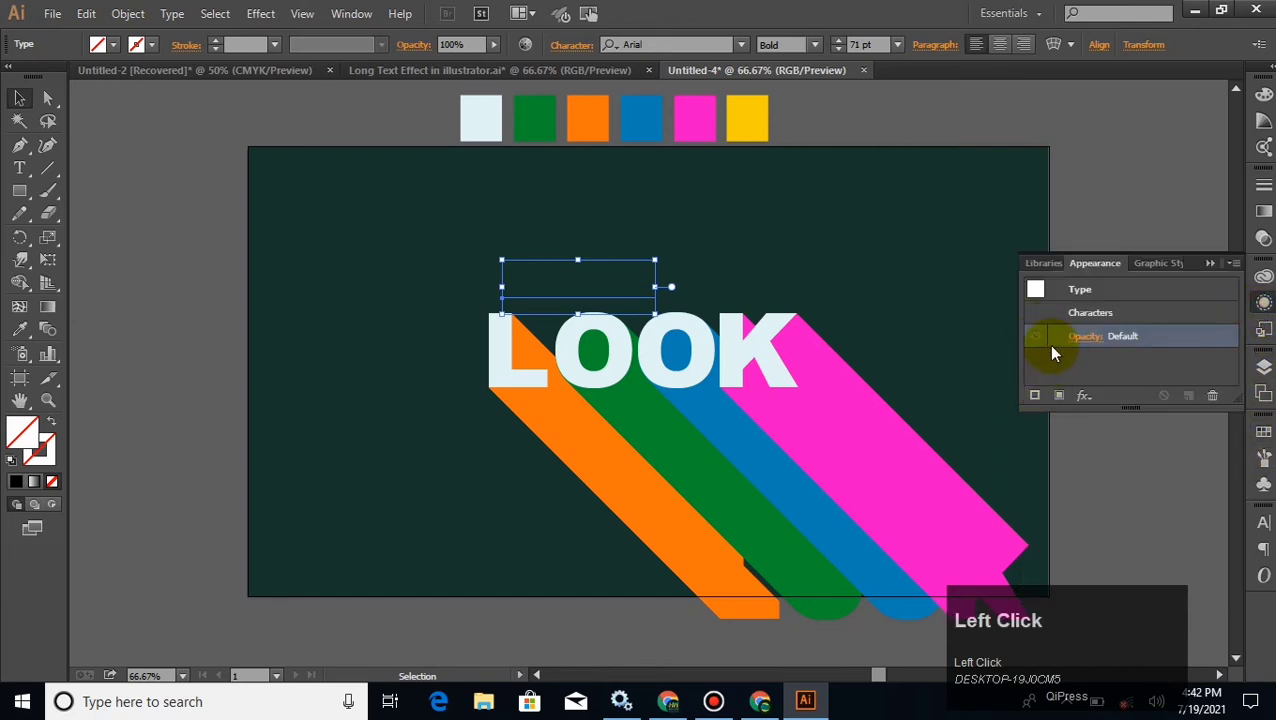
{"action": "left_click", "coordinate": [1059, 395]}
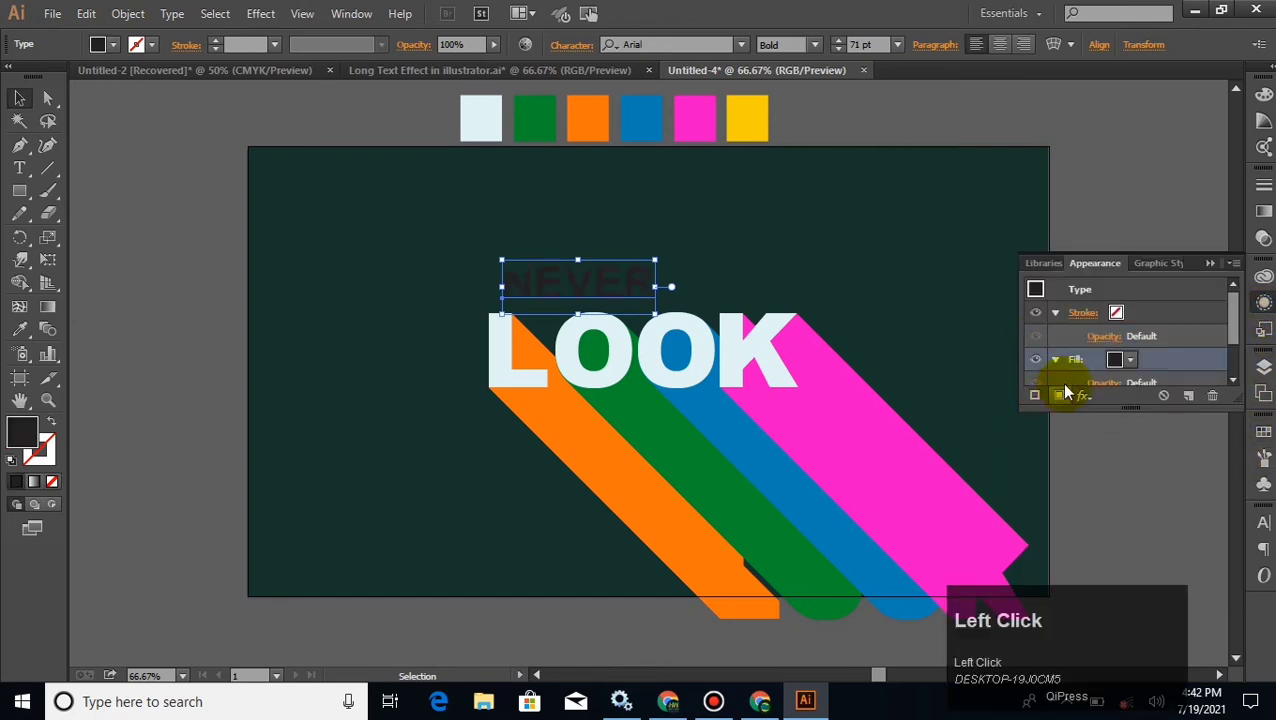
{"action": "left_click", "coordinate": [19, 329]}
{"action": "left_click", "coordinate": [487, 110]}
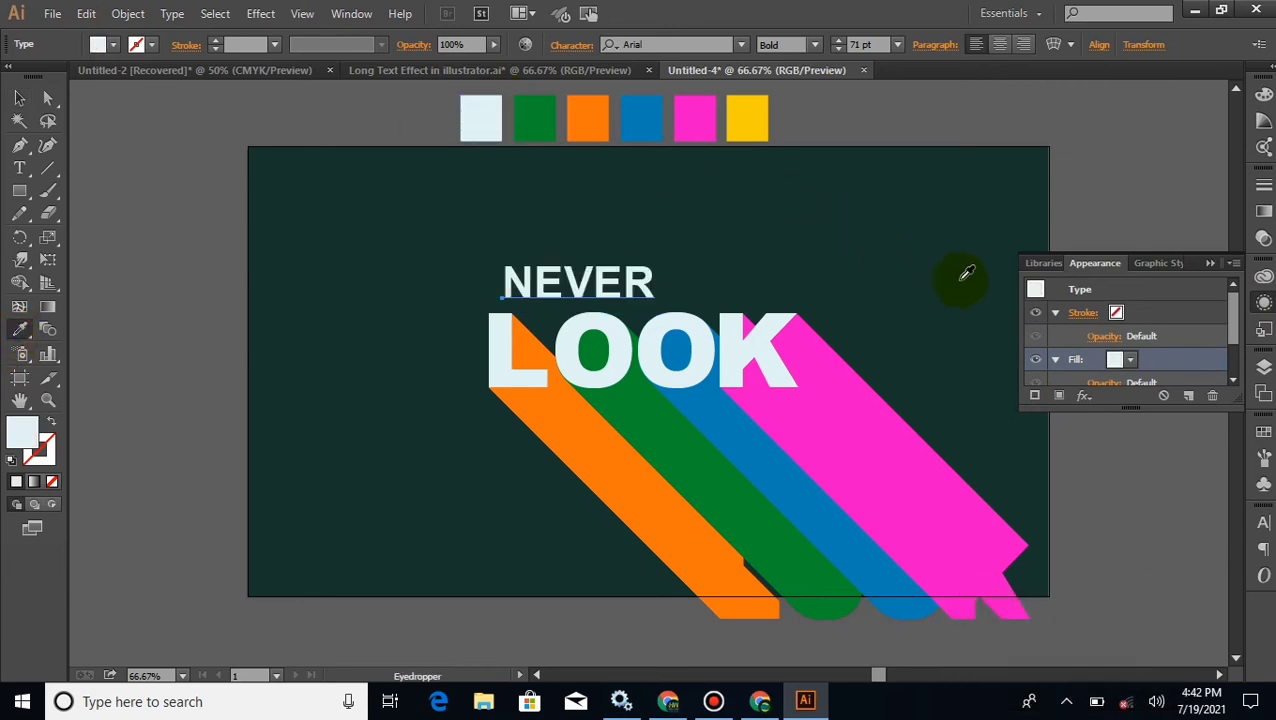
- Add a second fill to the NEVER text in the palette's yellow and place it beneath the pale fill
{"action": "left_click", "coordinate": [1062, 396]}
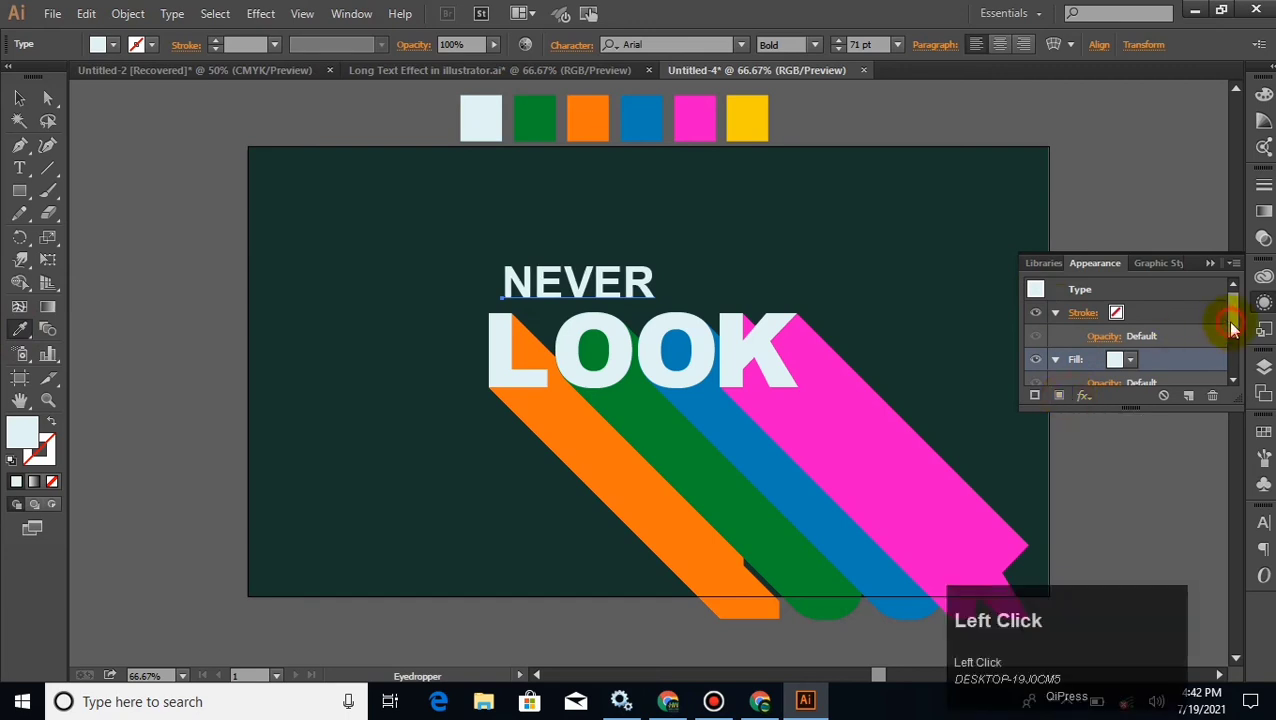
{"action": "left_click_drag", "start_coordinate": [1232, 330], "coordinate": [1030, 350]}
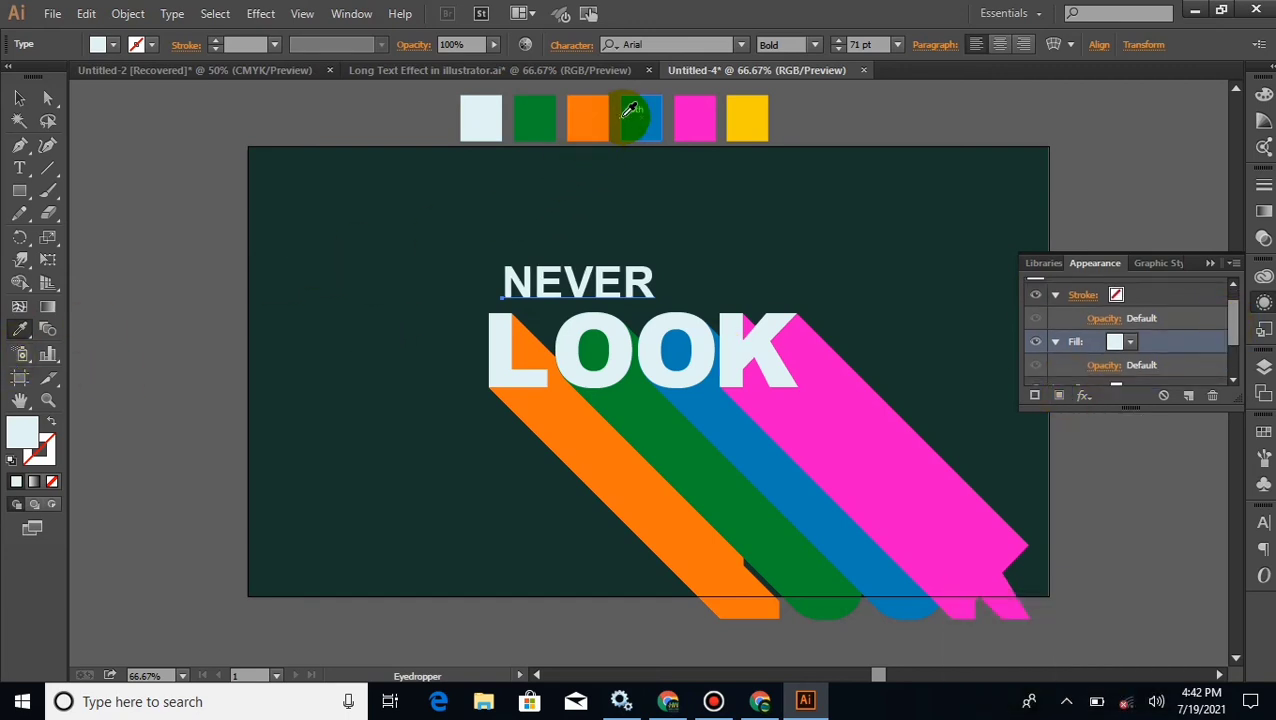
{"action": "left_click", "coordinate": [746, 112]}
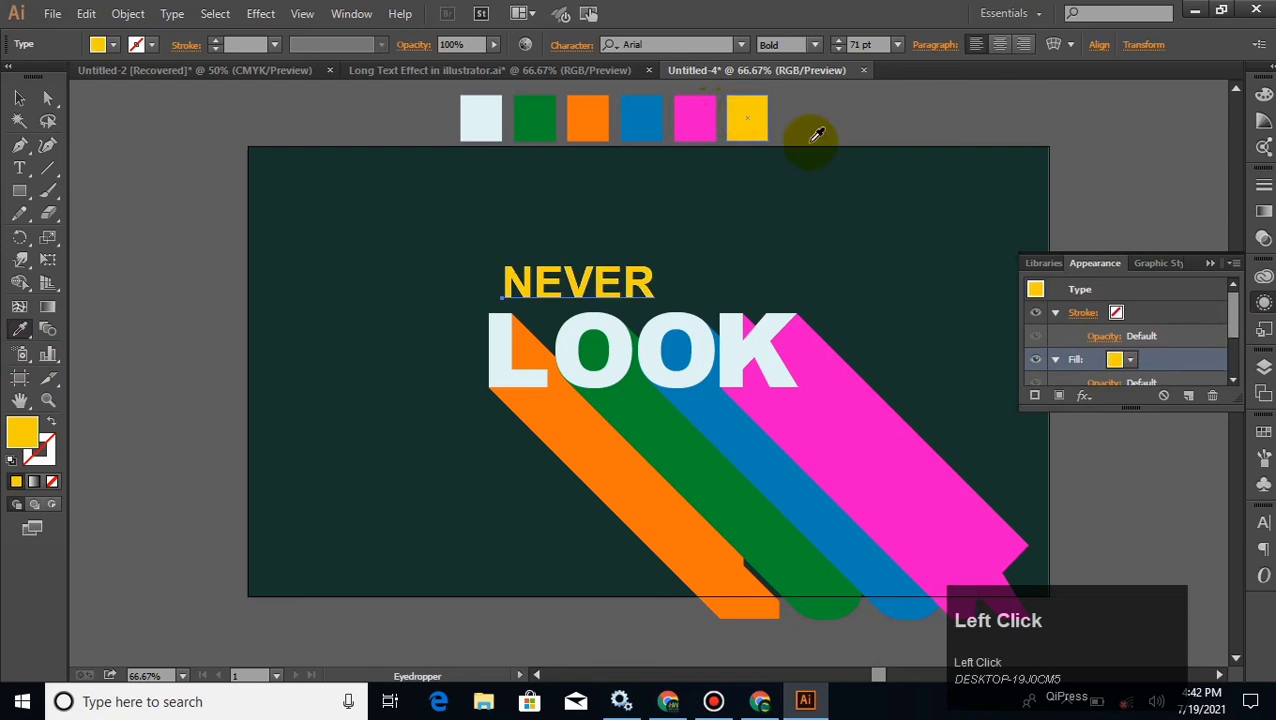
{"action": "left_click_drag", "start_coordinate": [1233, 316], "coordinate": [1191, 370]}
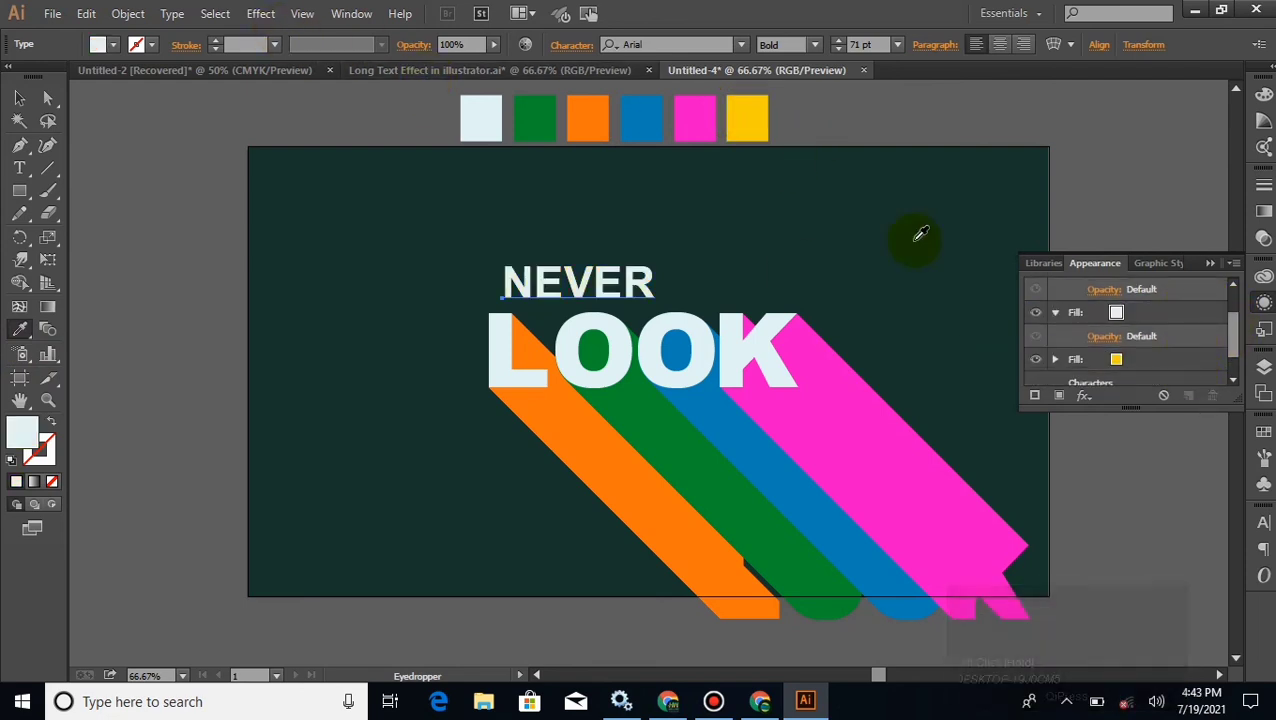
- Apply a Transform effect to NEVER's yellow fill, moving 0.5 px horizontally and 0.5 px vertically with 740 copies
{"action": "left_click", "coordinate": [1166, 361]}
{"action": "left_click", "coordinate": [268, 14]}
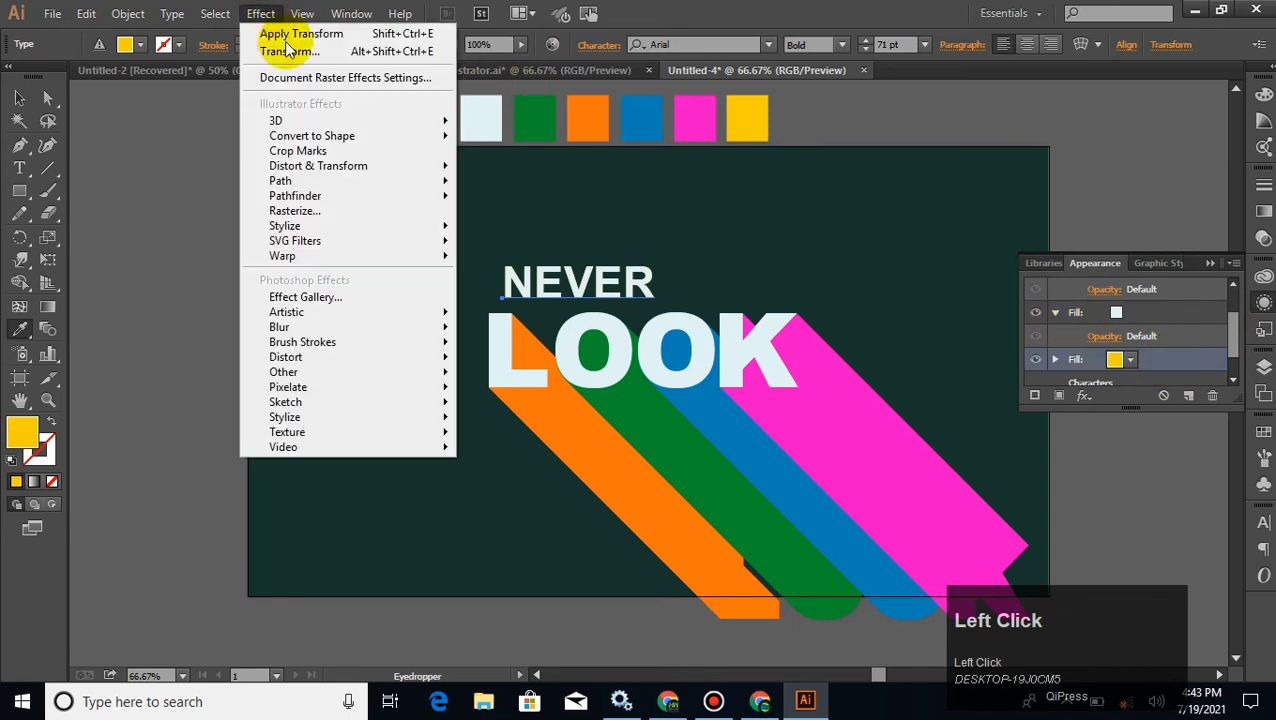
{"action": "mouse_move", "coordinate": [336, 166]}
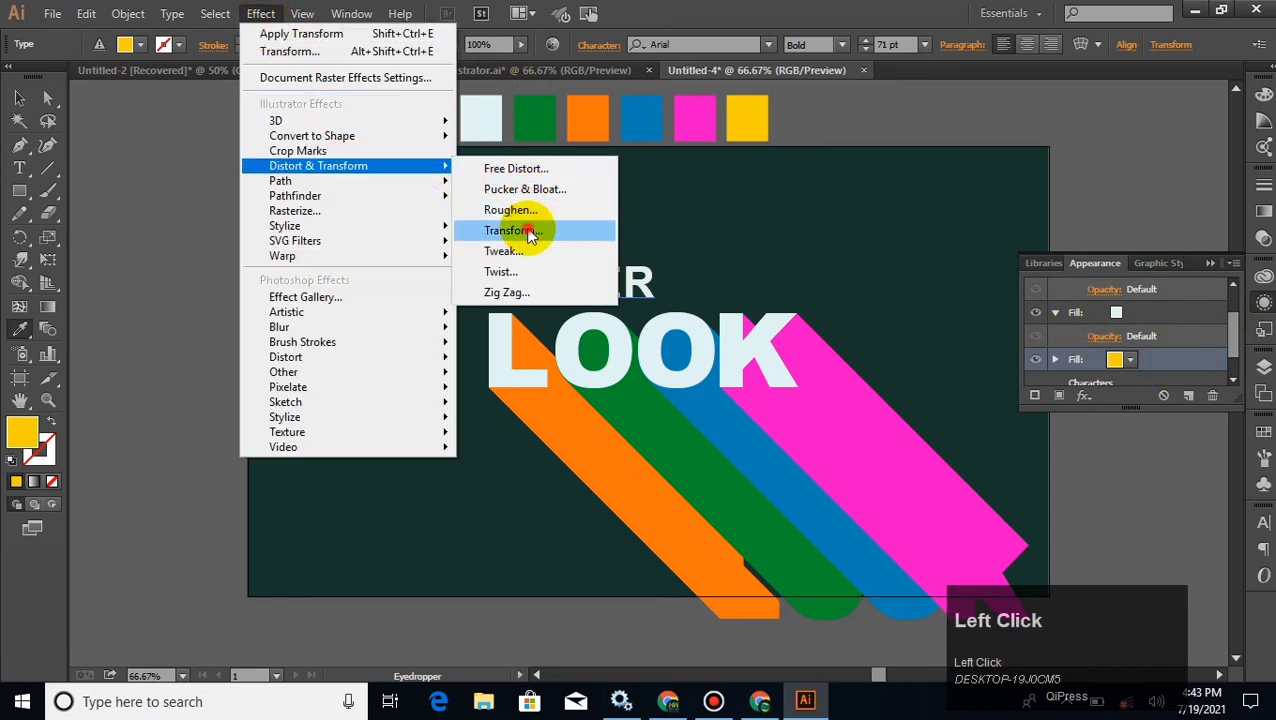
{"action": "left_click", "coordinate": [512, 230]}
{"action": "left_click", "coordinate": [1000, 242]}
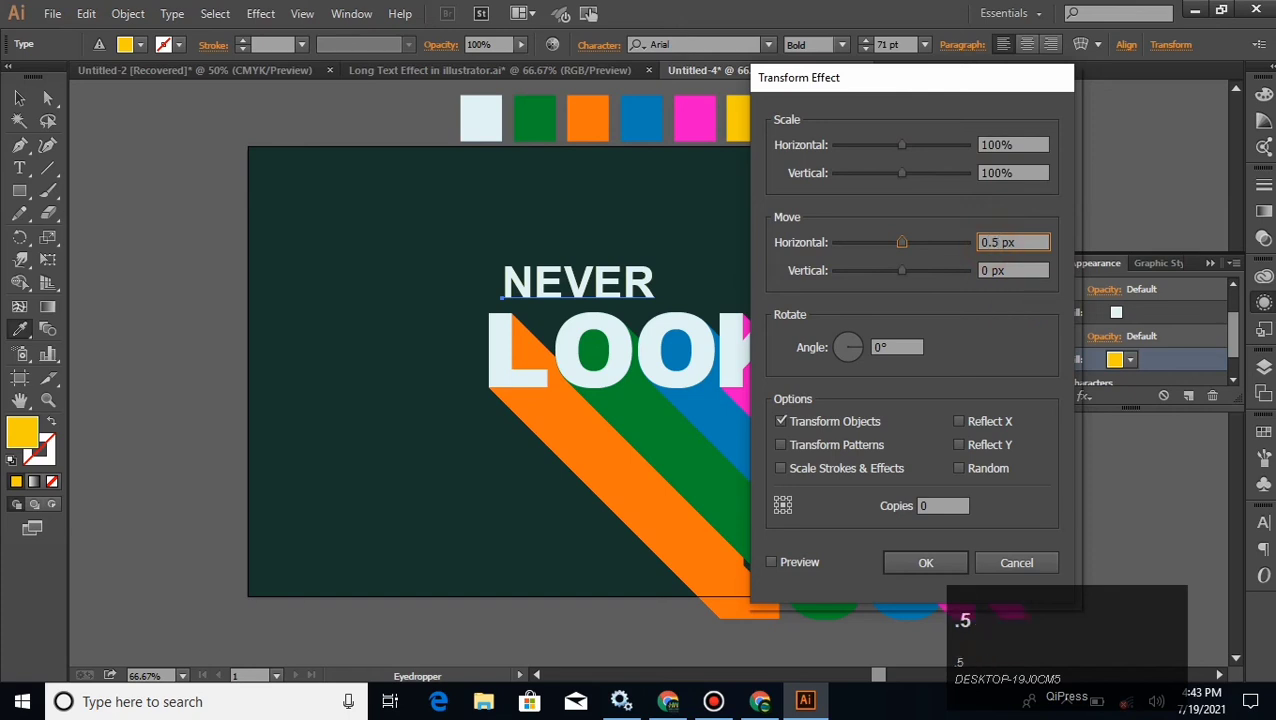
{"action": "left_click", "coordinate": [1000, 270]}
{"action": "type", "text": ".5"}
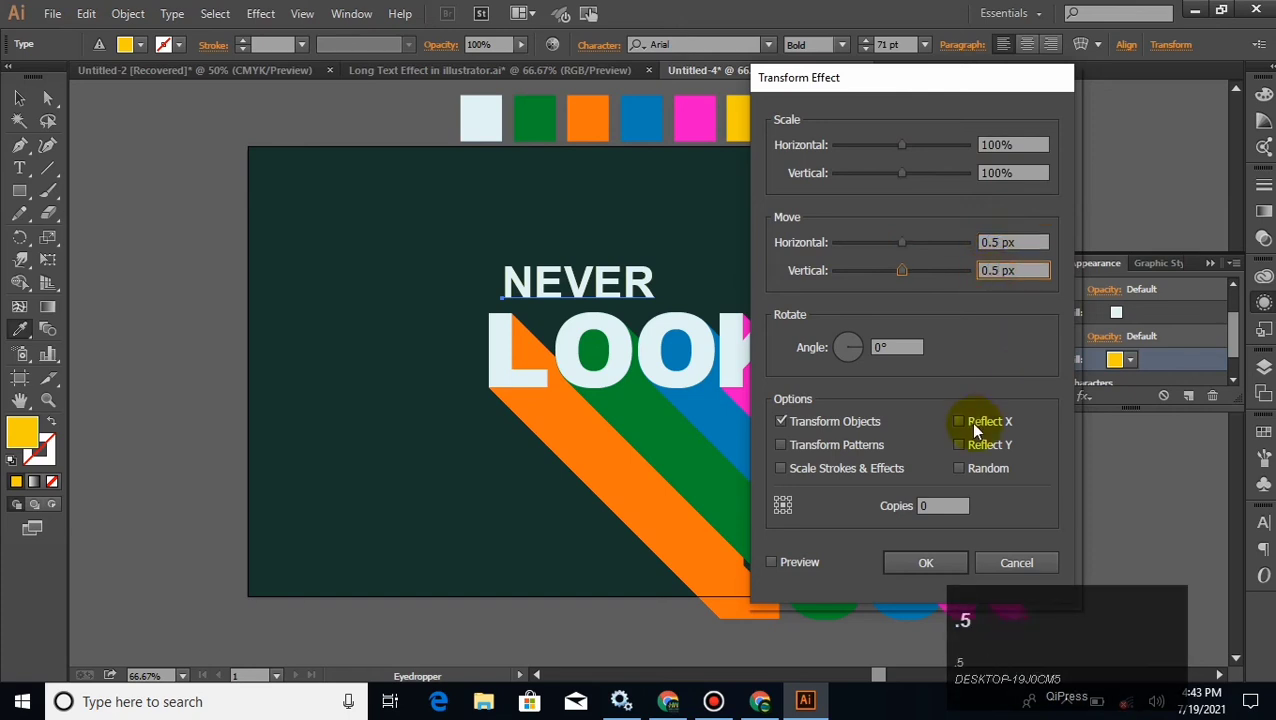
{"action": "left_click", "coordinate": [920, 506]}
{"action": "type", "text": "74"}
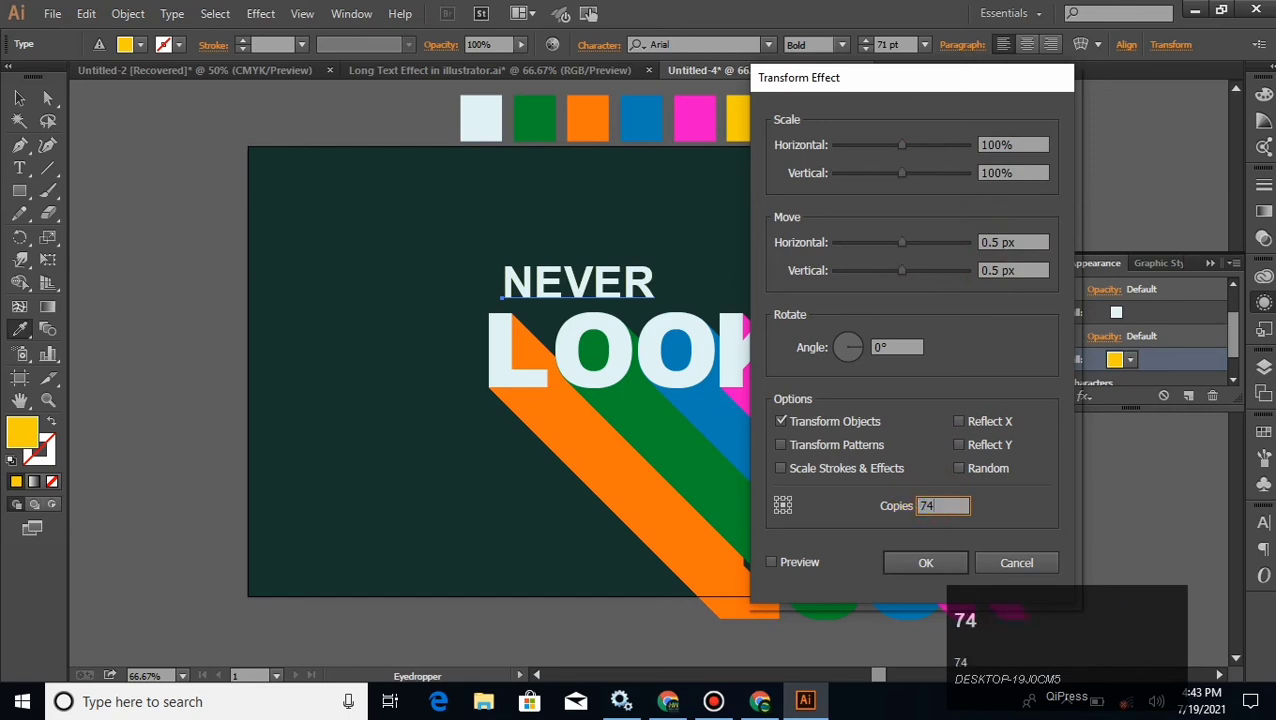
{"action": "type", "text": "0"}
{"action": "left_click", "coordinate": [906, 565]}
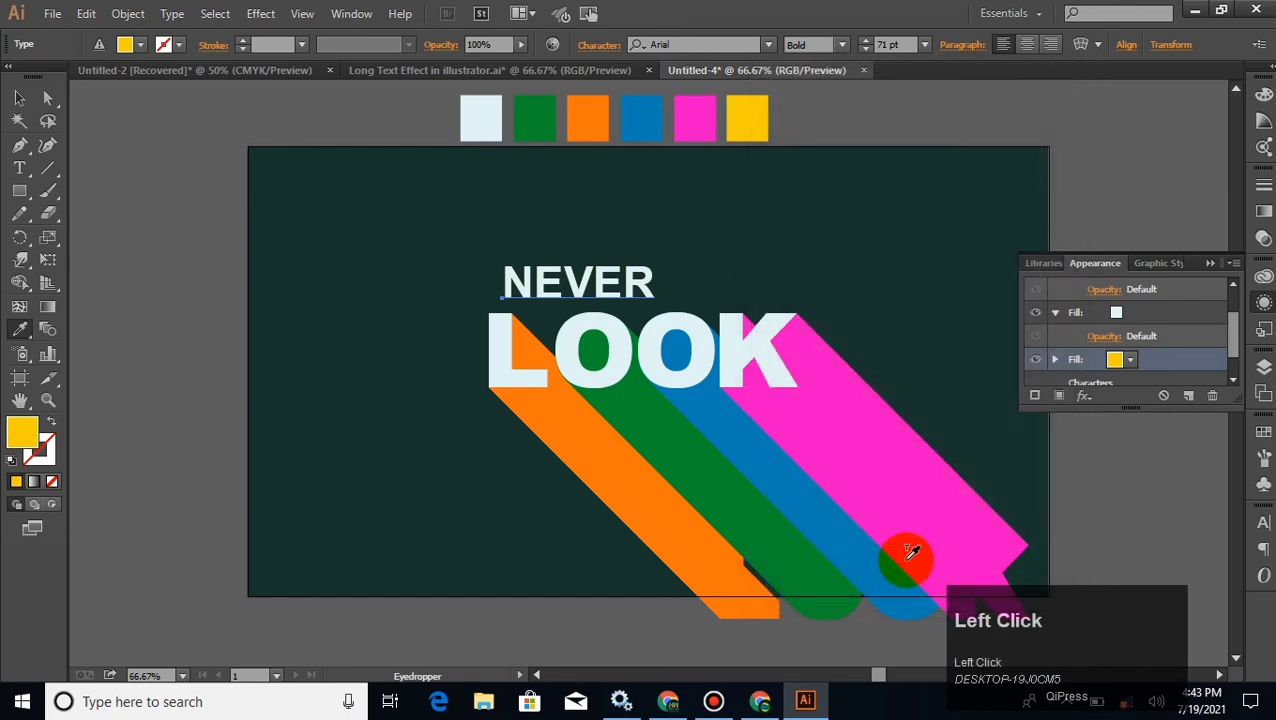
- Send NEVER backward behind the LOOK letters, align its left edge with the L, and deselect it
{"action": "key", "text": "ctrl+["}
{"action": "key", "text": "ctrl+["}
{"action": "key", "text": "ctrl+["}
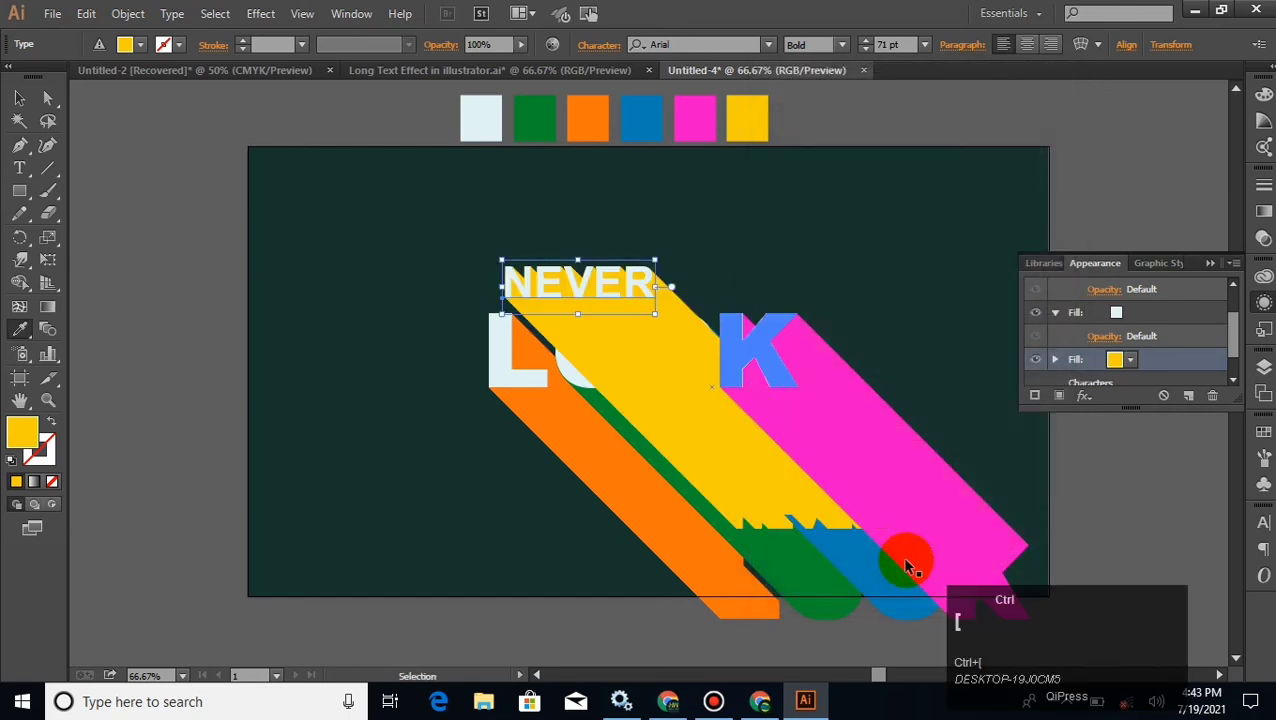
{"action": "key", "text": "ctrl+["}
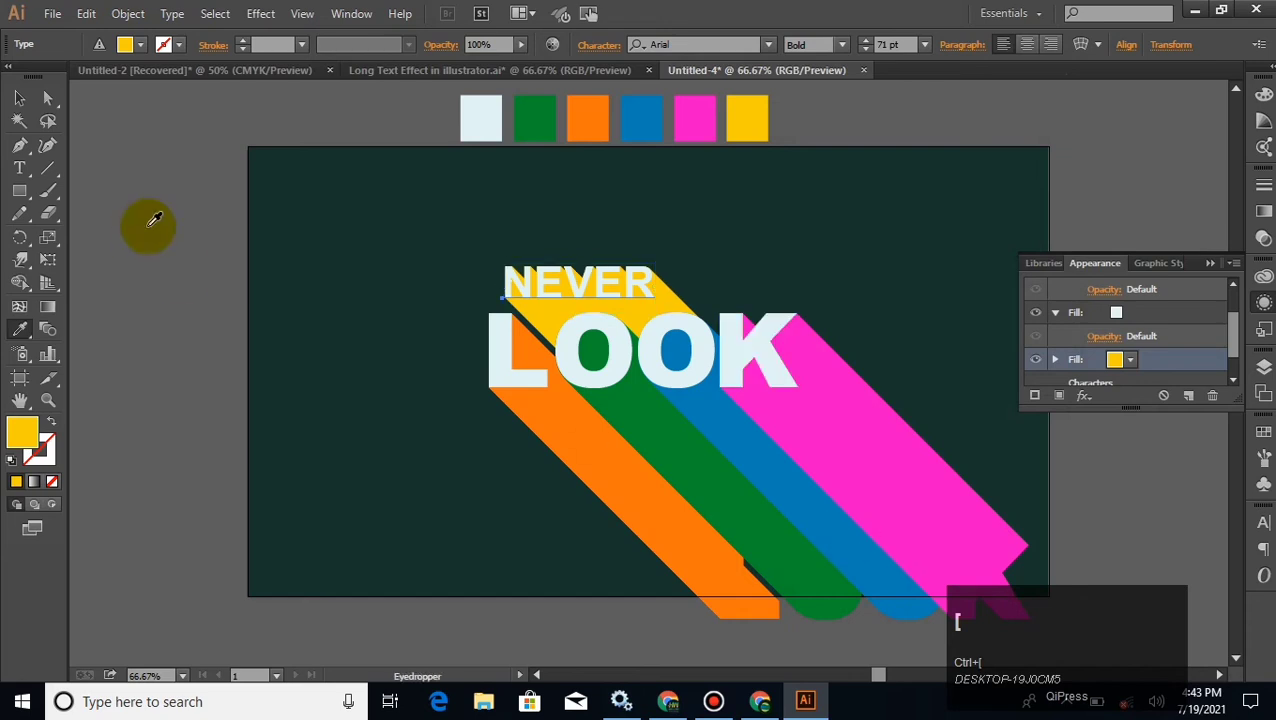
{"action": "left_click", "coordinate": [19, 98]}
{"action": "left_click", "coordinate": [165, 216]}
{"action": "left_click", "coordinate": [20, 168]}
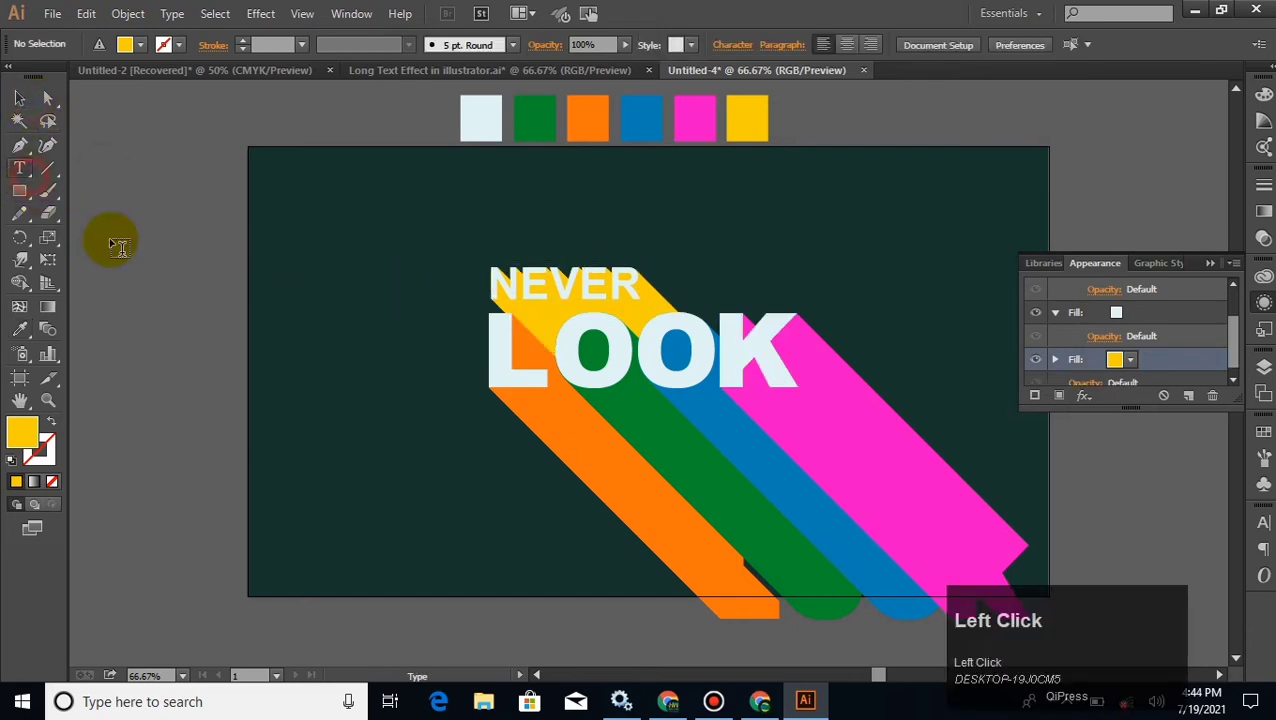
{"action": "left_click", "coordinate": [708, 462]}
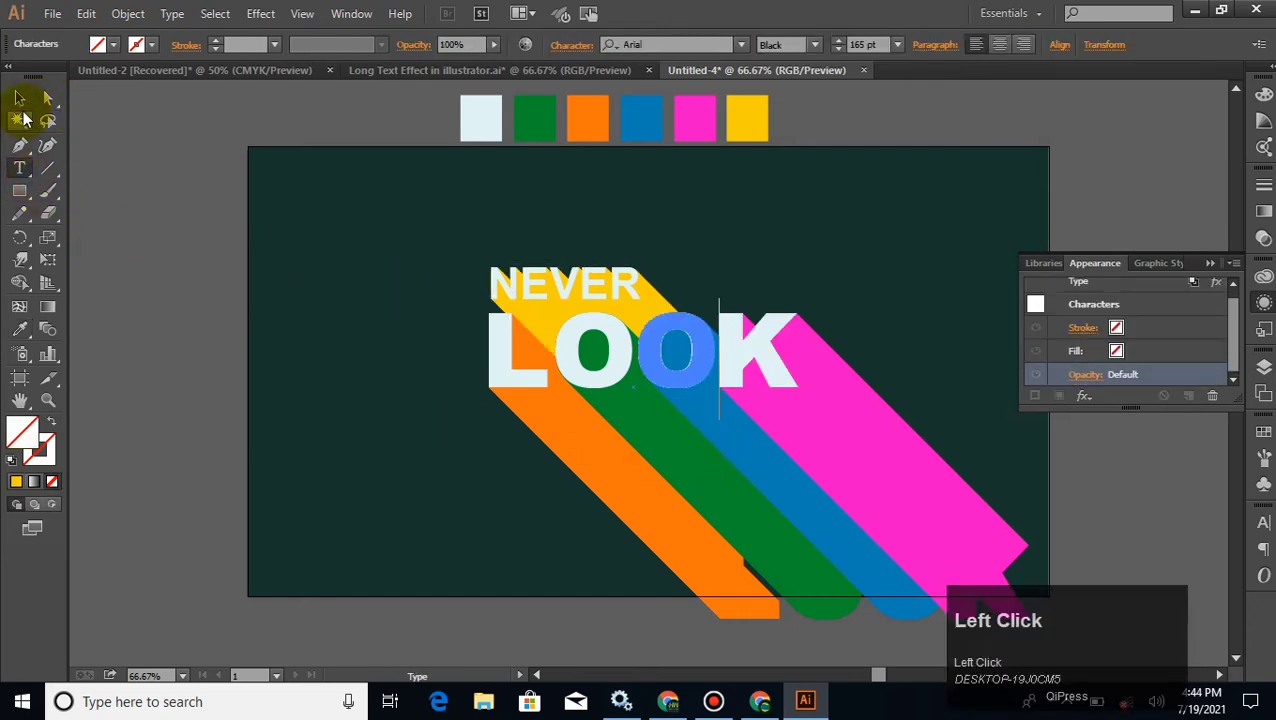
{"action": "left_click", "coordinate": [16, 98]}
{"action": "left_click", "coordinate": [153, 247]}
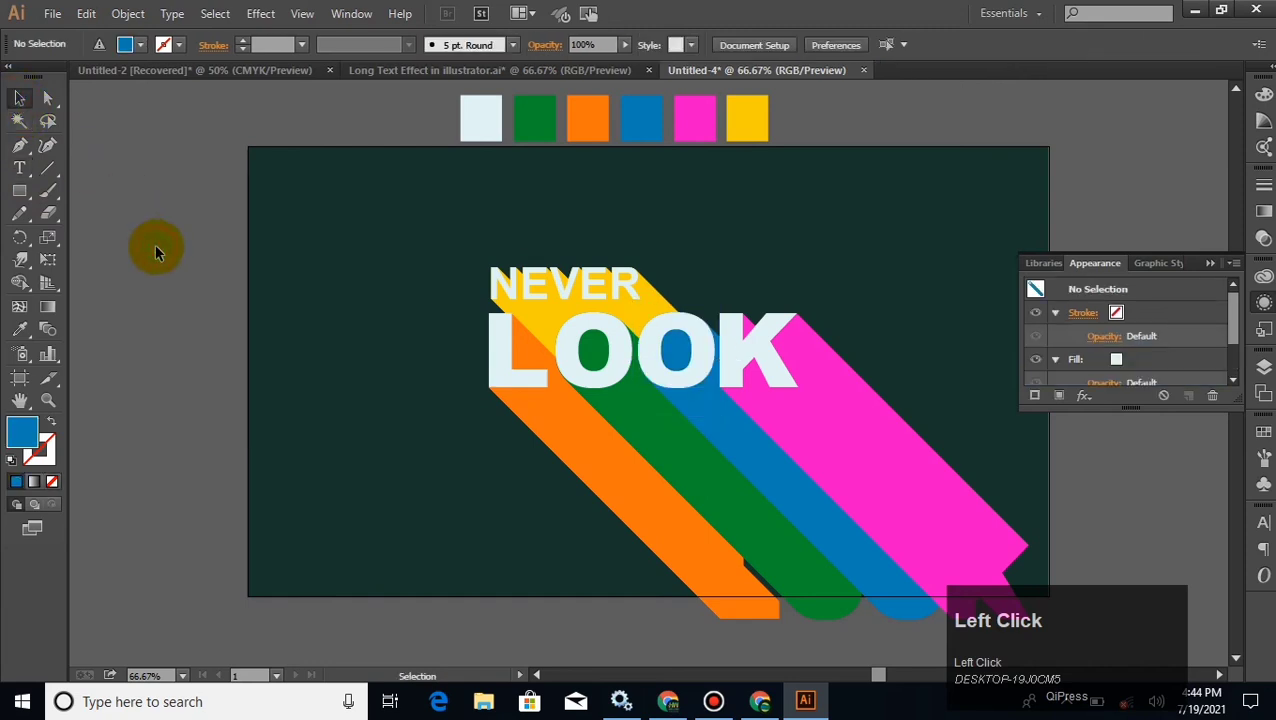
- Add the text BACK and place it just below the K of LOOK
{"action": "left_click", "coordinate": [18, 167]}
{"action": "left_click", "coordinate": [181, 294]}
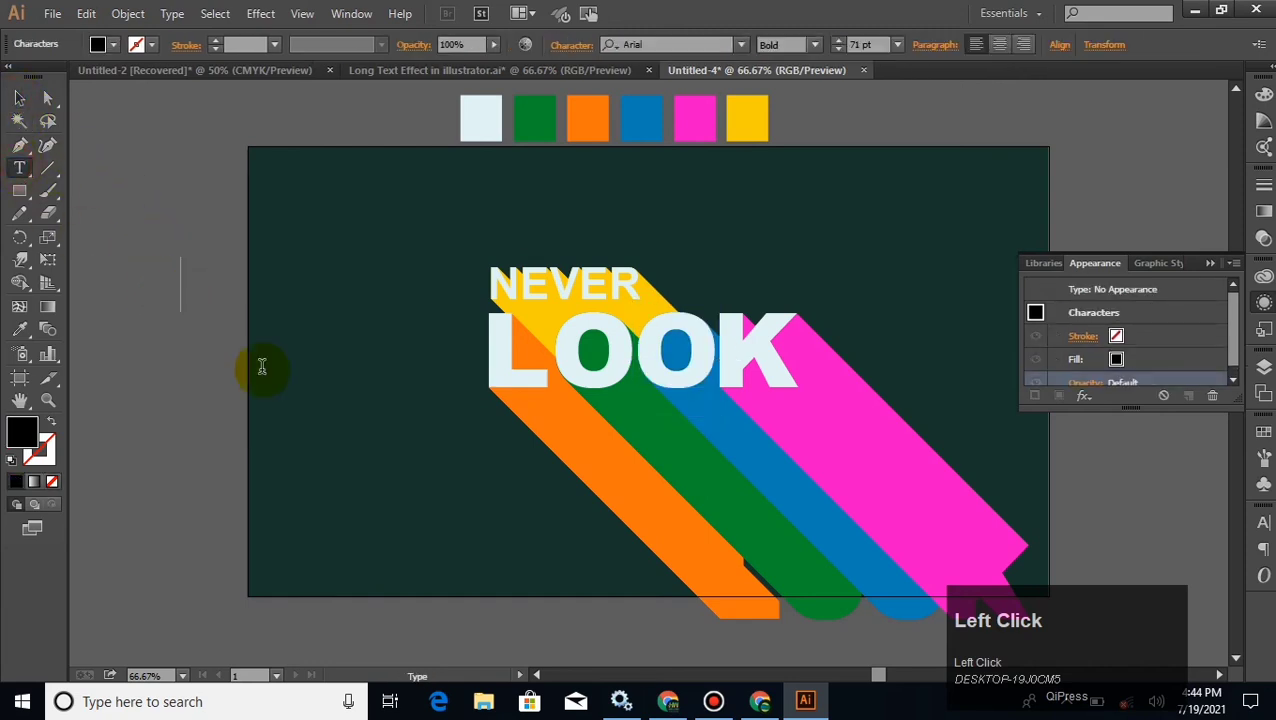
{"action": "type", "text": "BAC"}
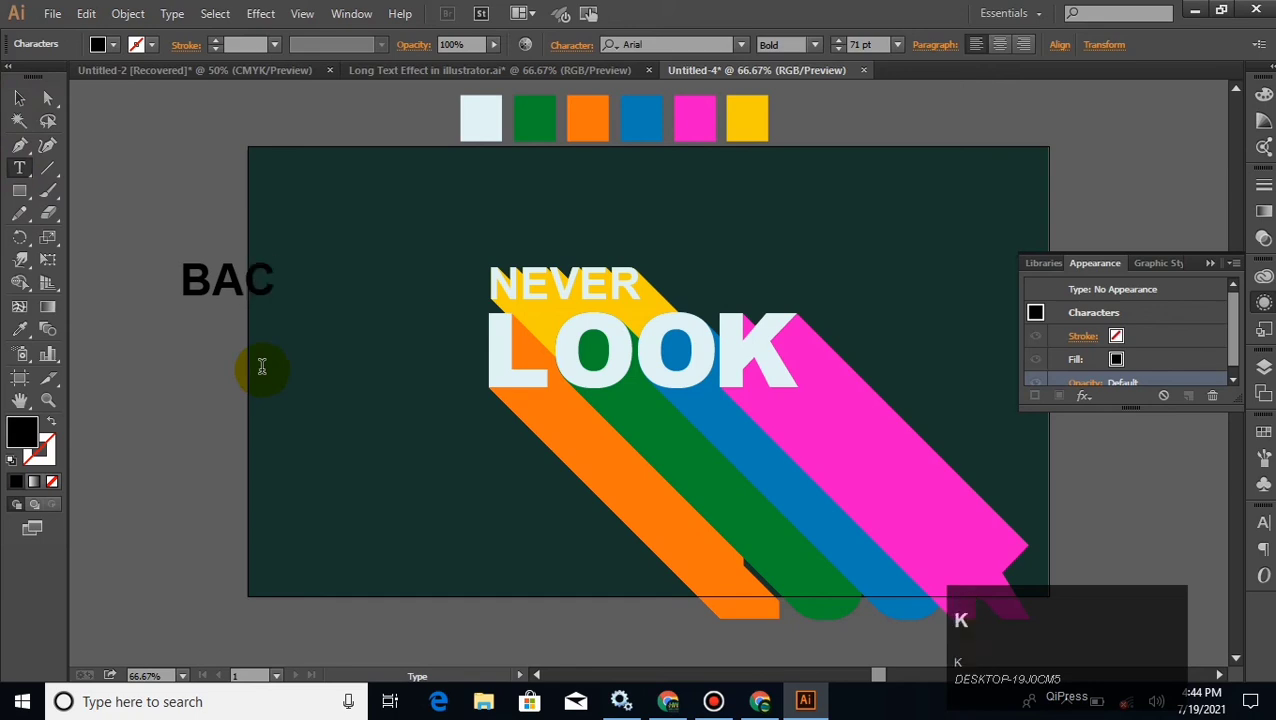
{"action": "type", "text": "K"}
{"action": "left_click", "coordinate": [18, 97]}
{"action": "left_click_drag", "start_coordinate": [258, 300], "coordinate": [723, 427]}
- Fill the BACK text with the palette's pale blue-white and deselect it
{"action": "left_click", "coordinate": [19, 329]}
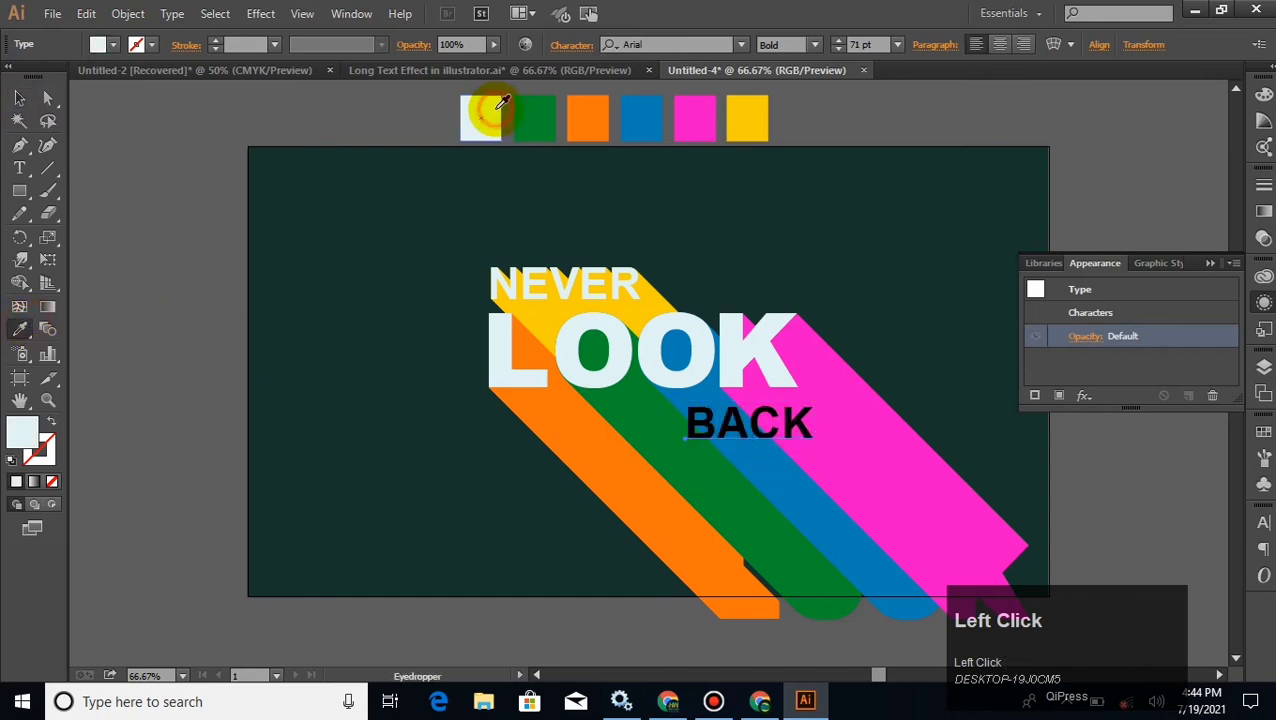
{"action": "left_click", "coordinate": [497, 111]}
{"action": "left_click", "coordinate": [19, 97]}
{"action": "left_click", "coordinate": [168, 165]}
- Change the BACK text's fill to the lighter color E7F2F2
{"action": "left_click", "coordinate": [738, 428]}
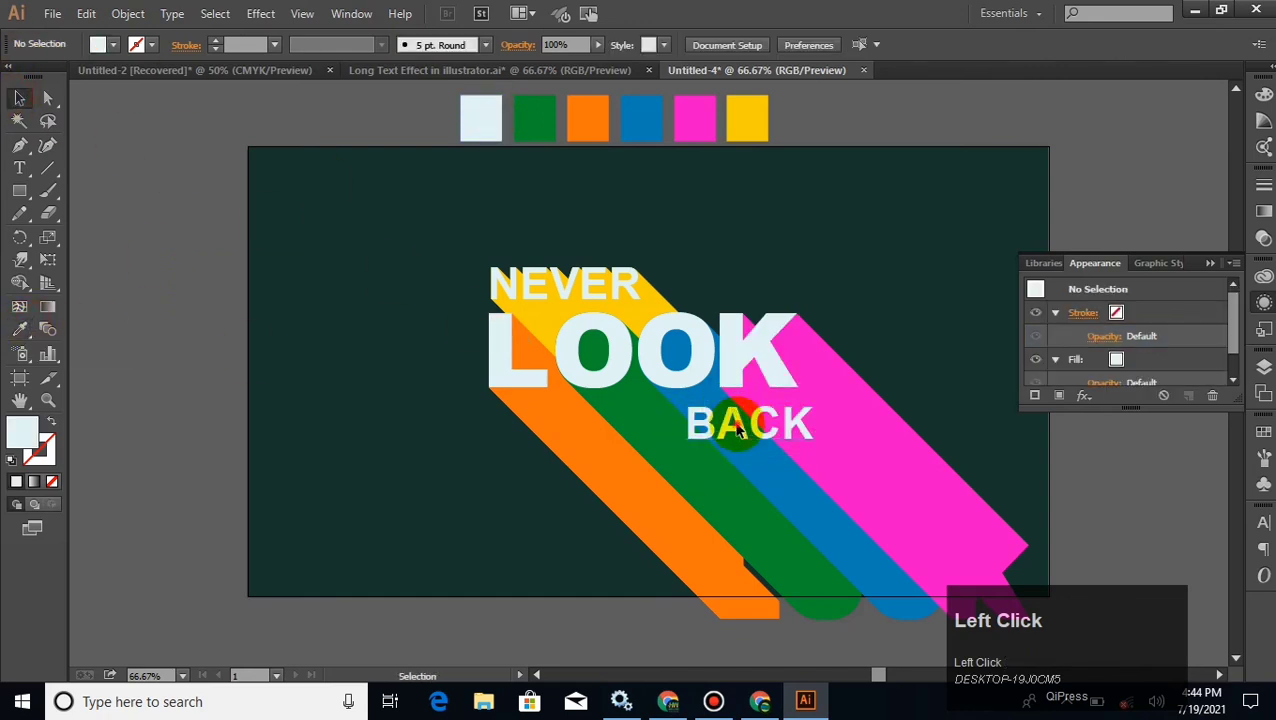
{"action": "double_click", "coordinate": [22, 432]}
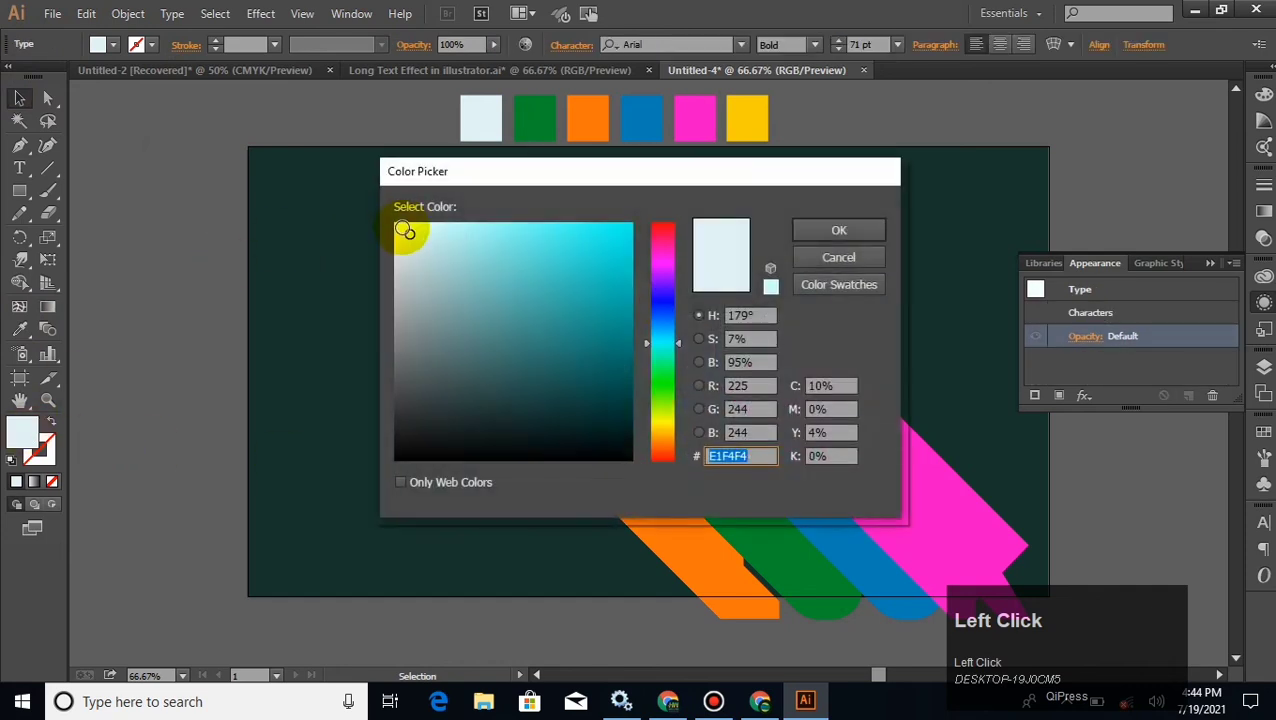
{"action": "left_click", "coordinate": [407, 234]}
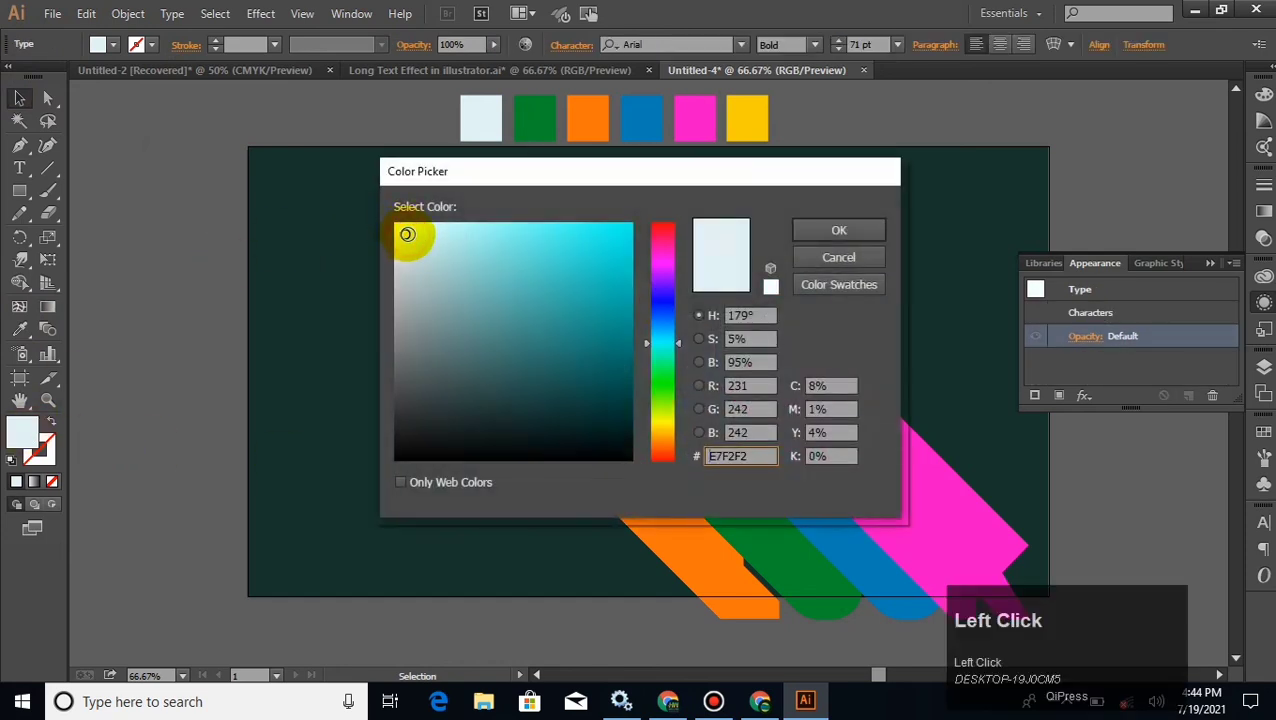
{"action": "left_click", "coordinate": [830, 238]}
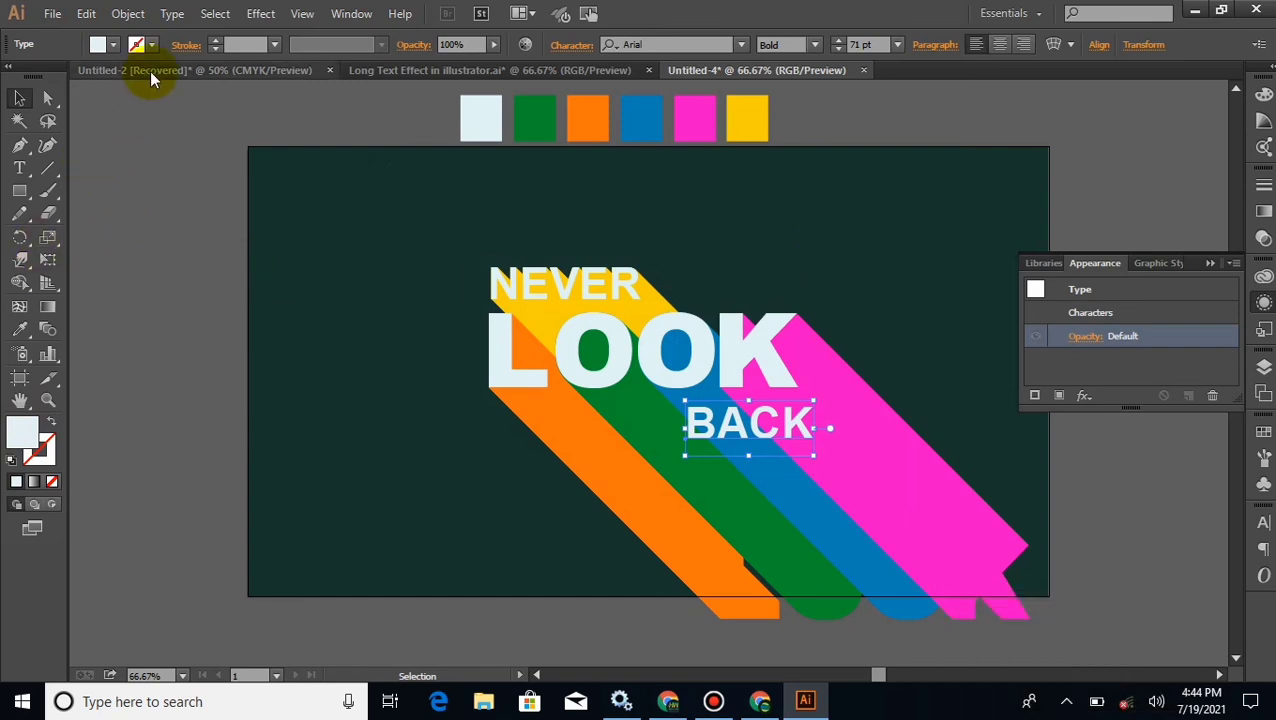
- Apply a Drop Shadow to the BACK text with Multiply mode, 30% opacity, 5 px X and Y offsets and 5 px blur, and deselect it
{"action": "left_click", "coordinate": [260, 13]}
{"action": "mouse_move", "coordinate": [366, 185]}
{"action": "mouse_move", "coordinate": [365, 228]}
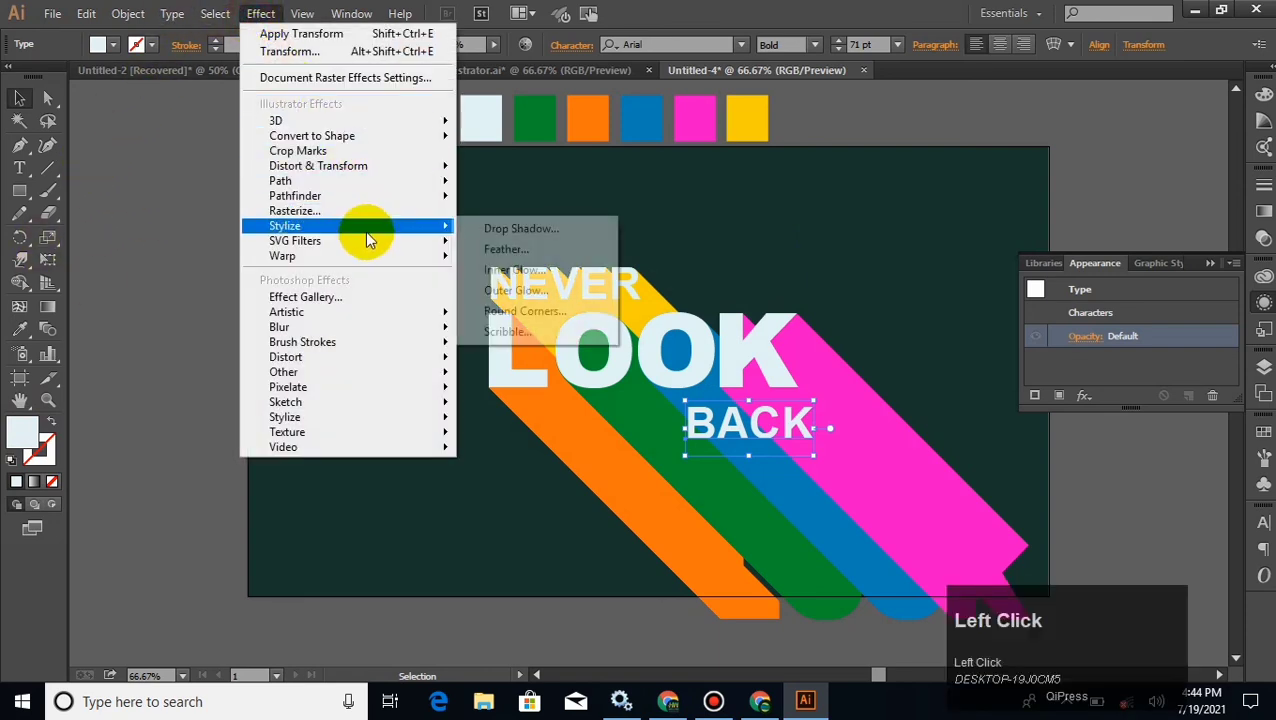
{"action": "left_click", "coordinate": [474, 232]}
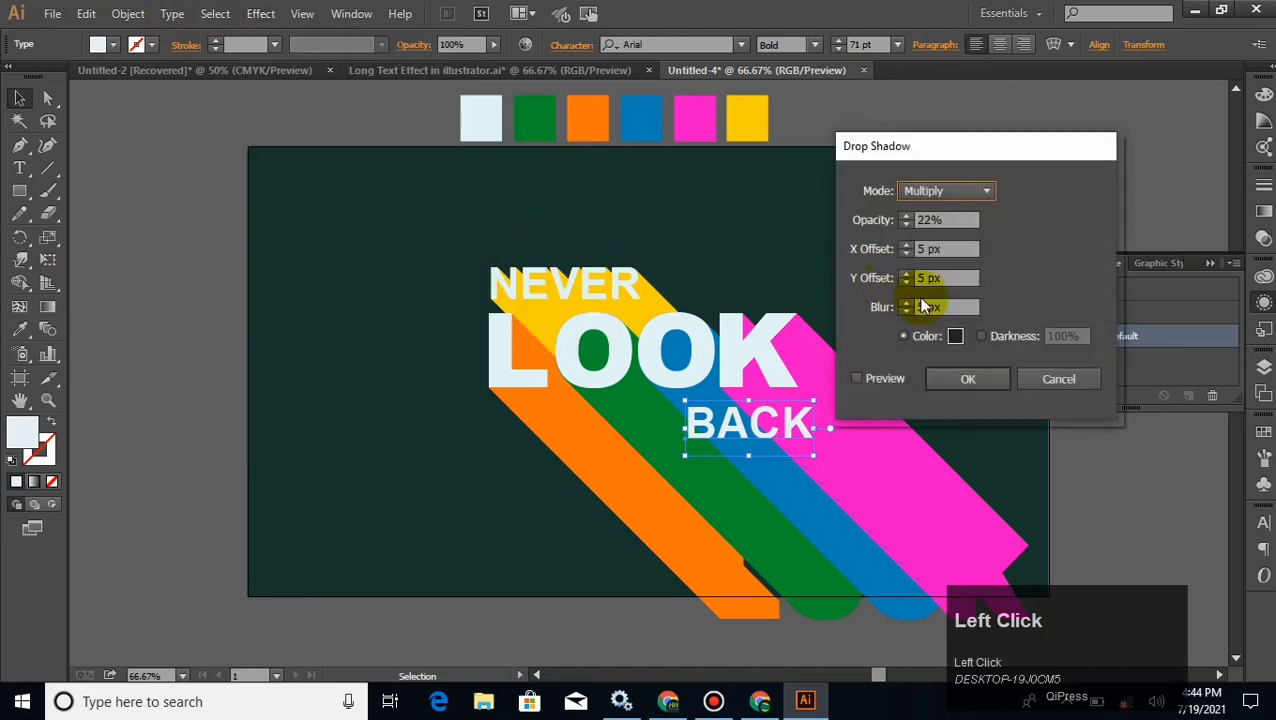
{"action": "left_click", "coordinate": [887, 378]}
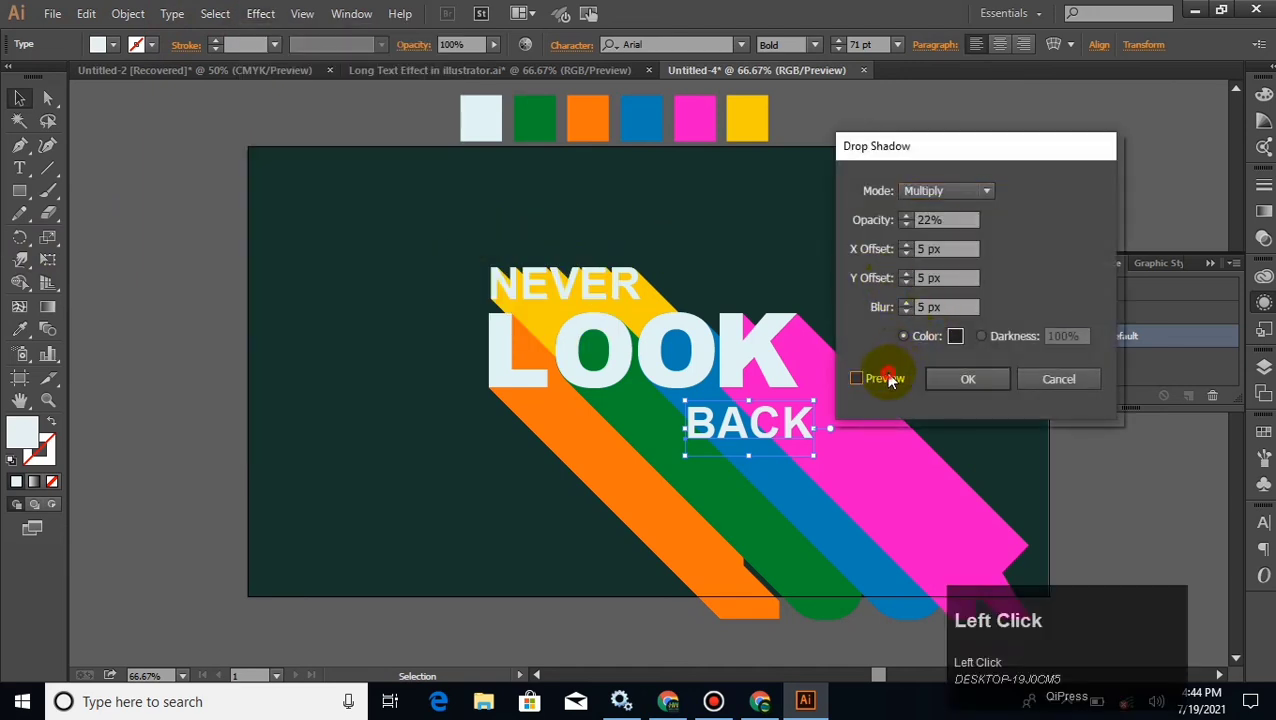
{"action": "left_click", "coordinate": [887, 378]}
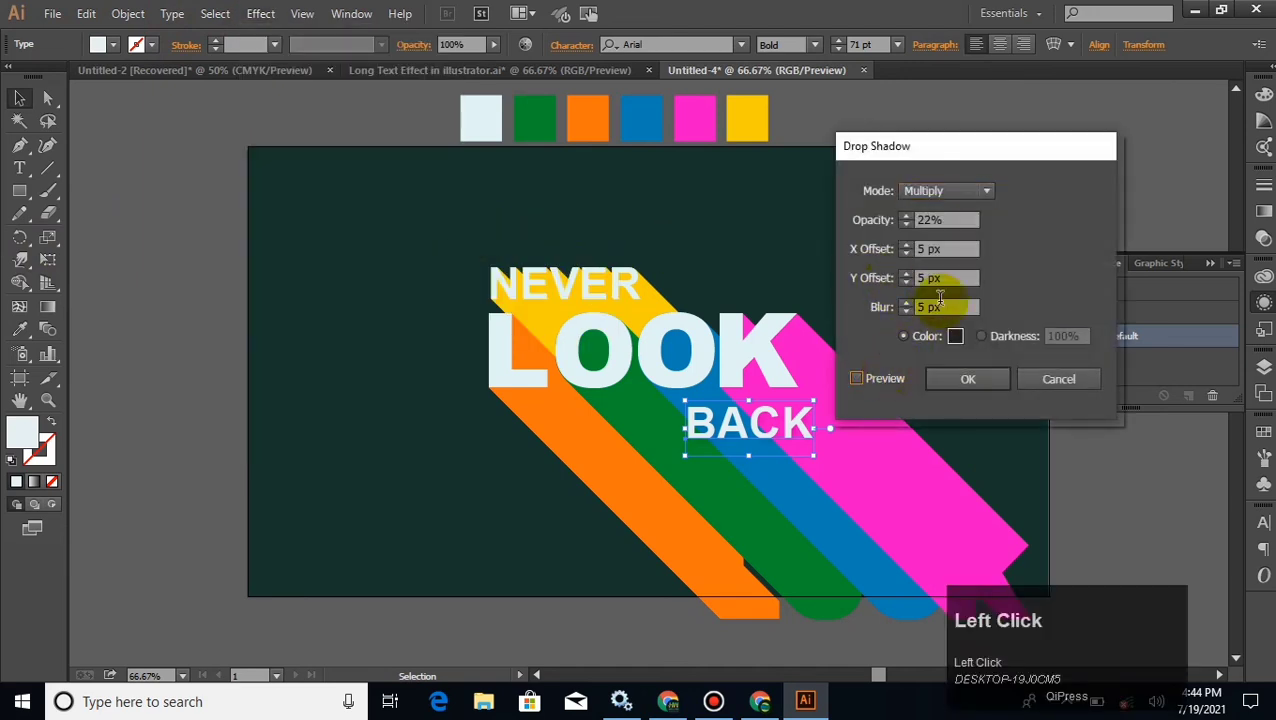
{"action": "left_click", "coordinate": [906, 217]}
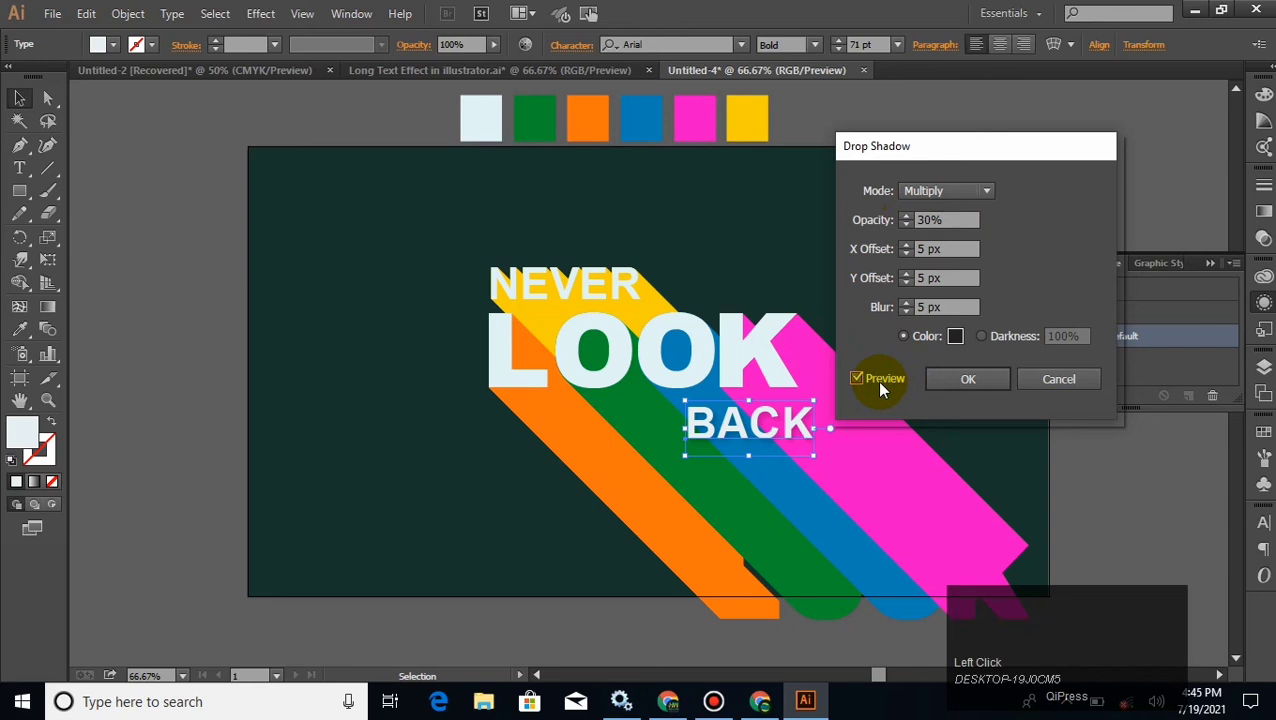
{"action": "left_click", "coordinate": [948, 379]}
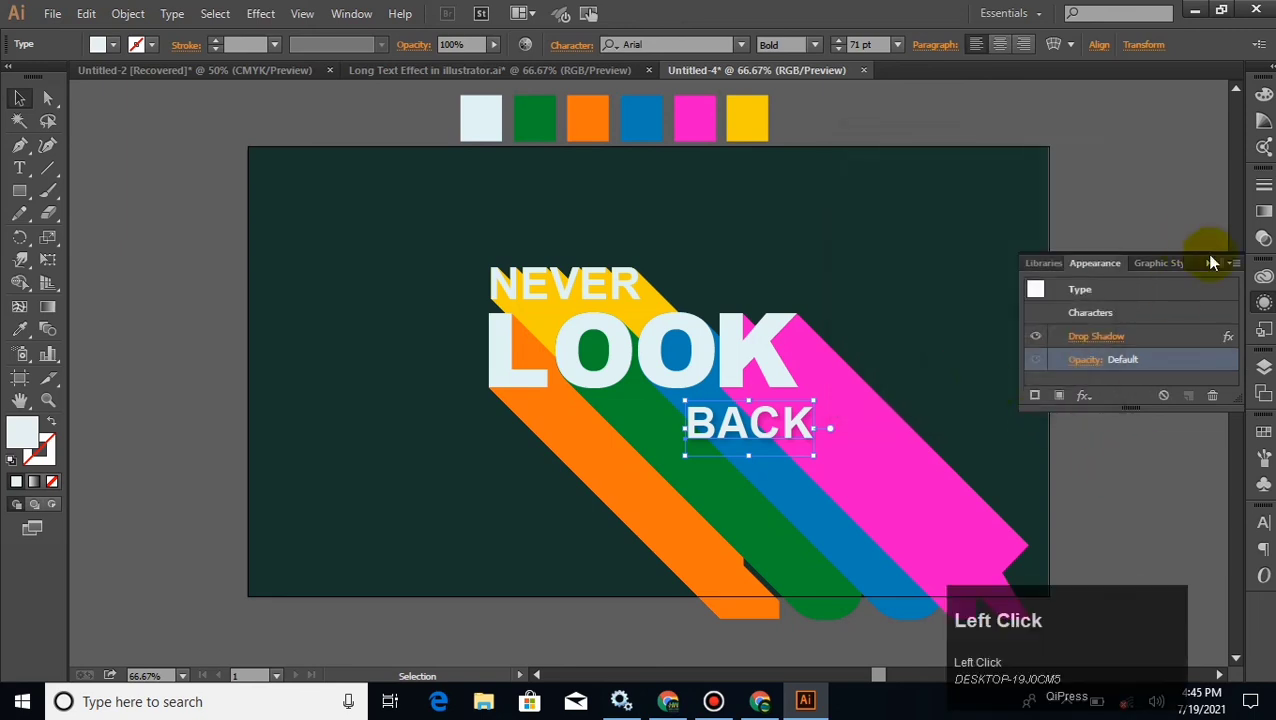
{"action": "left_click", "coordinate": [1208, 256]}
{"action": "left_click", "coordinate": [1131, 285]}
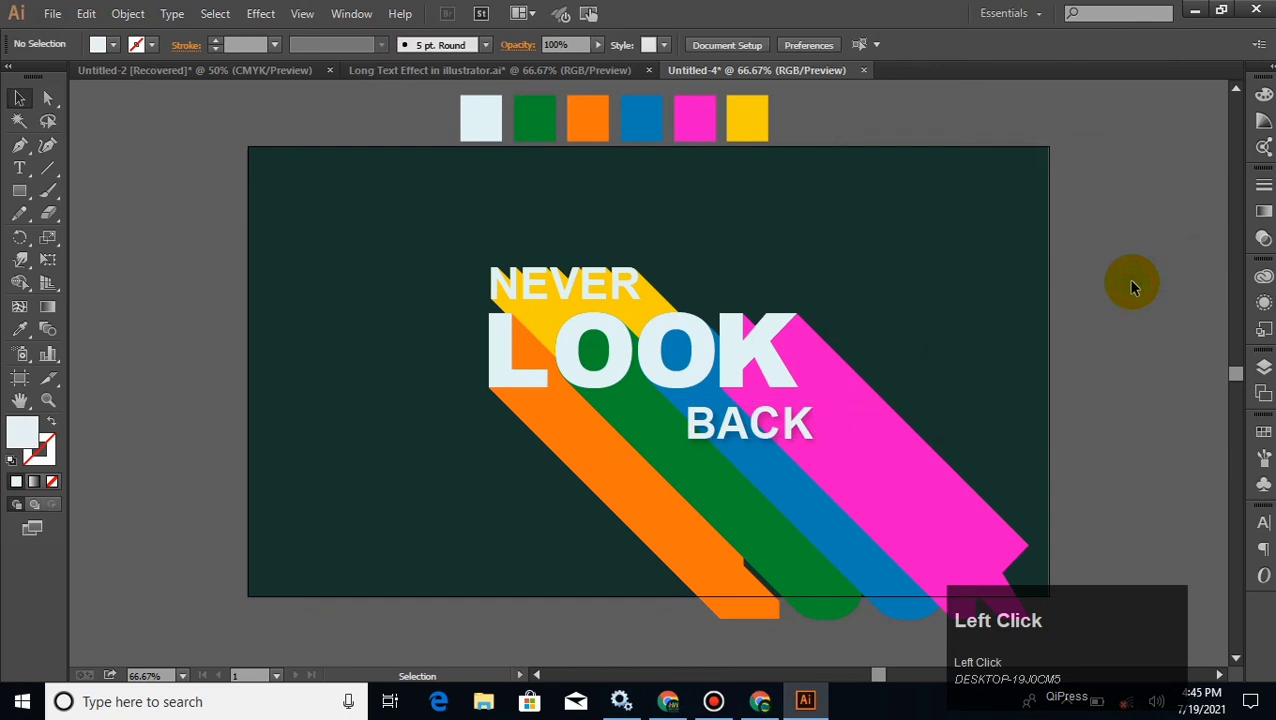
- Move the BACK text slightly up and to the right, closer beneath the K of LOOK, and deselect it
{"action": "left_click", "coordinate": [729, 425]}
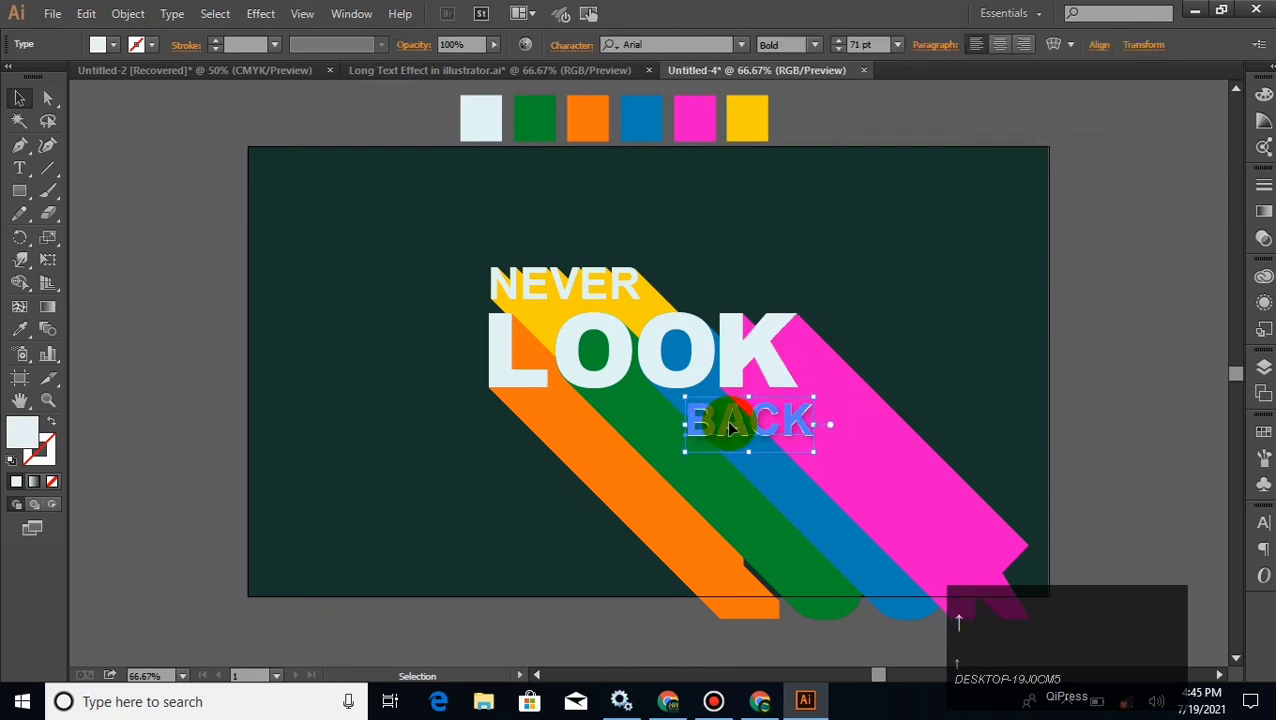
{"action": "left_click_drag", "start_coordinate": [729, 425], "coordinate": [719, 425]}
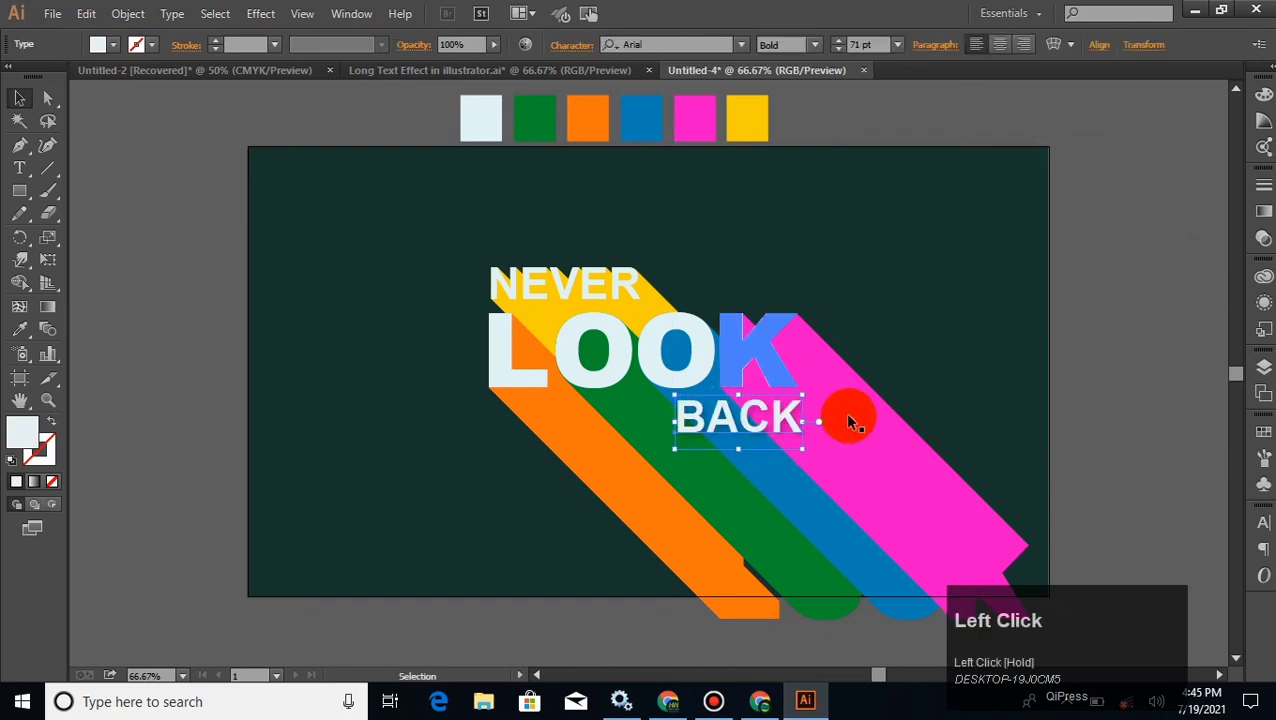
{"action": "key", "text": "Up"}
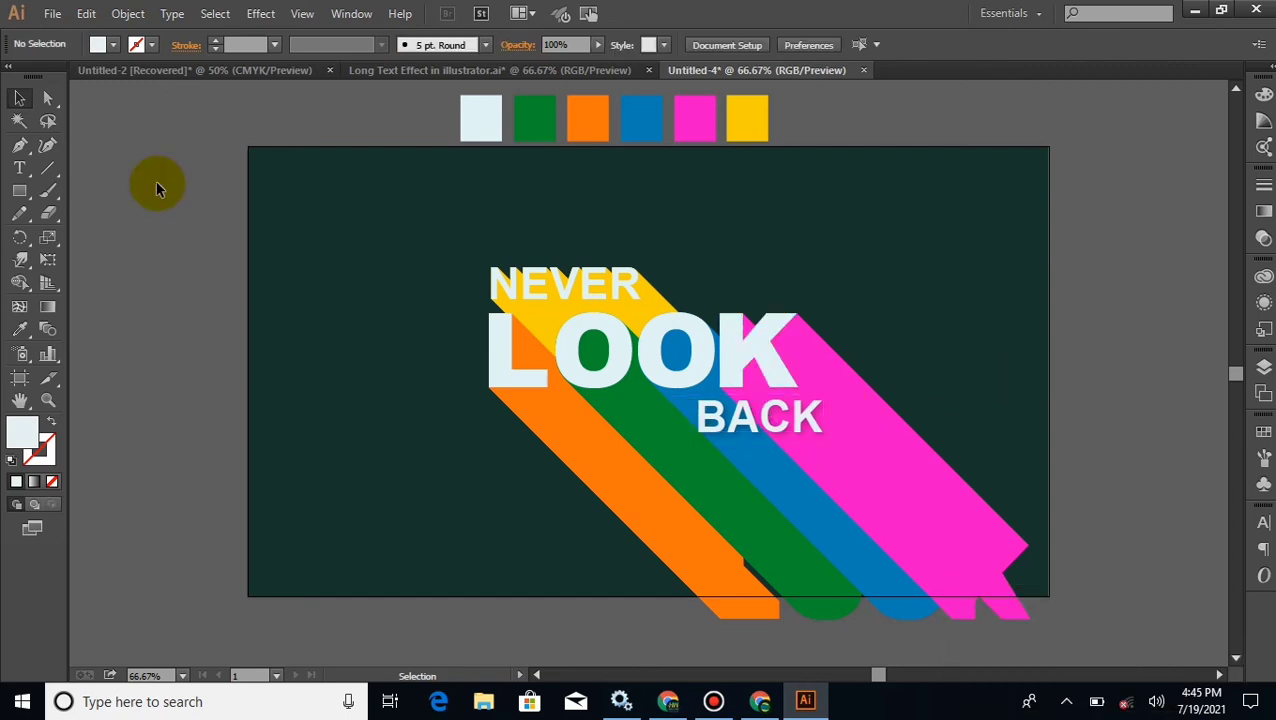
- Select the NEVER, LOOK and BACK text together, move it down and right on the artboard, and deselect it
{"action": "left_click_drag", "start_coordinate": [445, 231], "coordinate": [938, 527]}
{"action": "left_click_drag", "start_coordinate": [690, 370], "coordinate": [787, 407]}
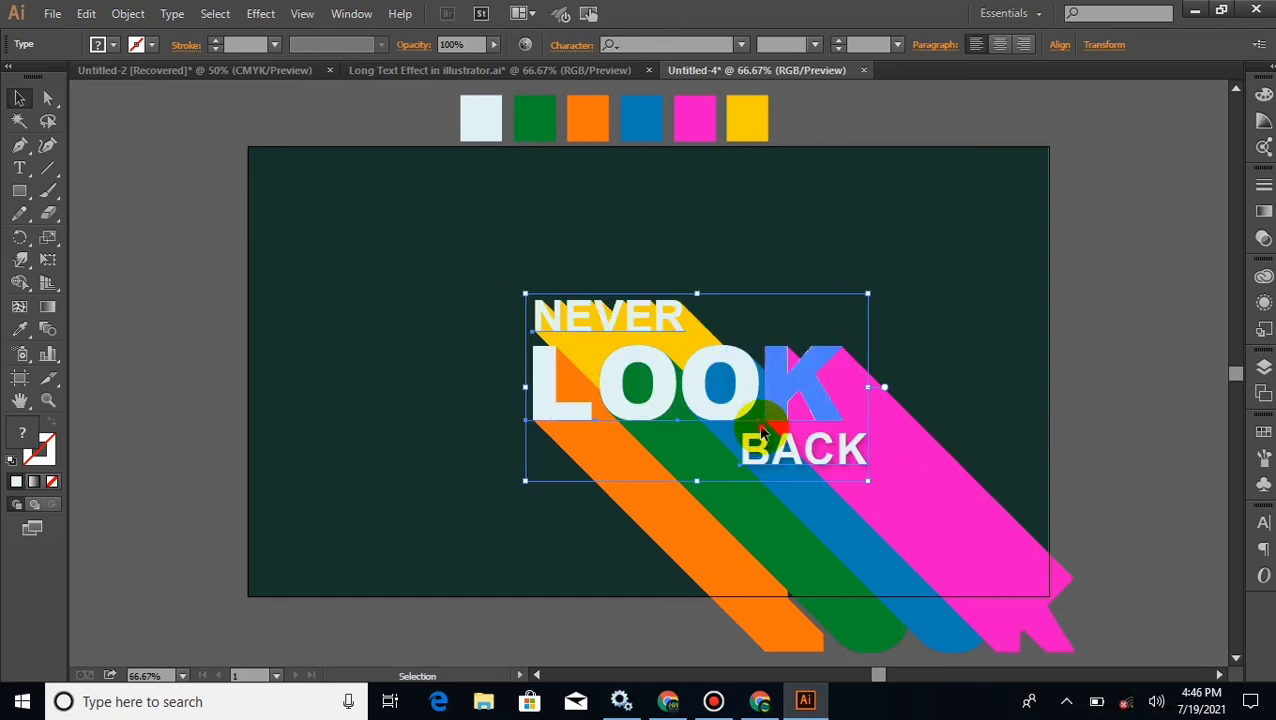
{"action": "key", "text": "Down"}
{"action": "key", "text": "Down"}
{"action": "key", "text": "Down"}
{"action": "left_click", "coordinate": [1163, 418]}
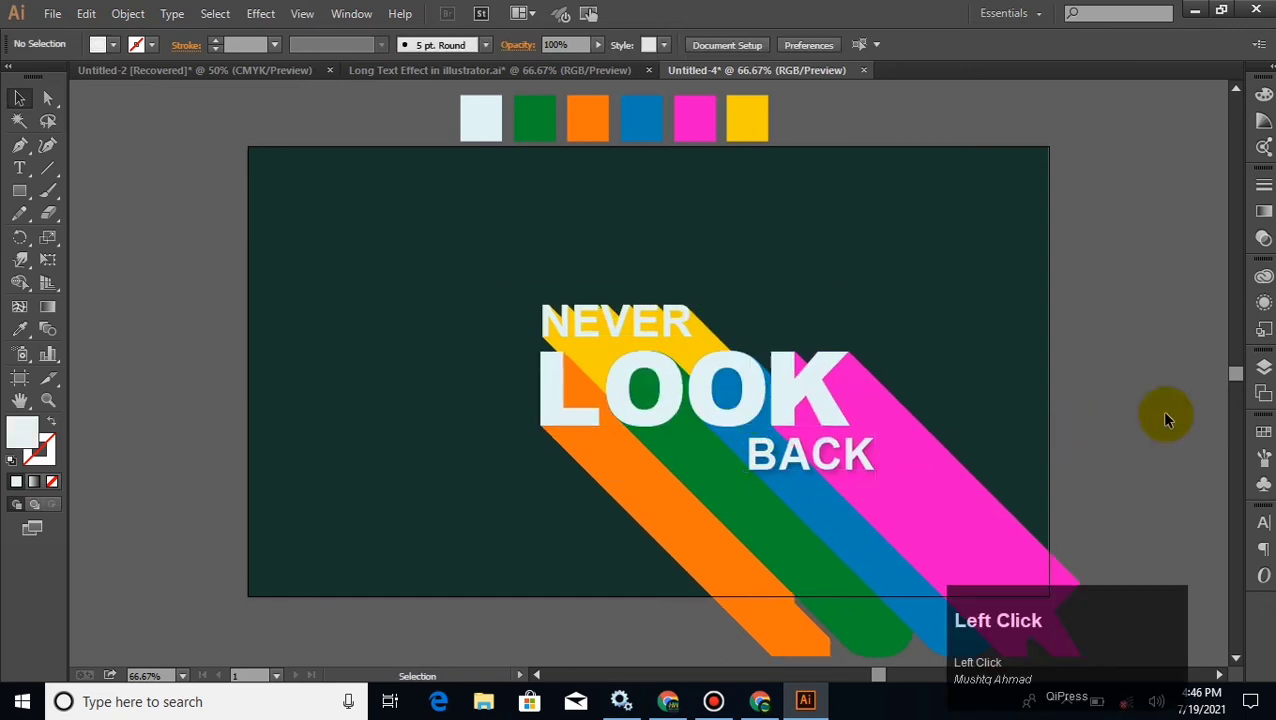
- Draw a pale blue-white rectangle about 1279 by 720 px covering the whole artboard
{"action": "left_click_drag", "start_coordinate": [1237, 372], "coordinate": [810, 588]}
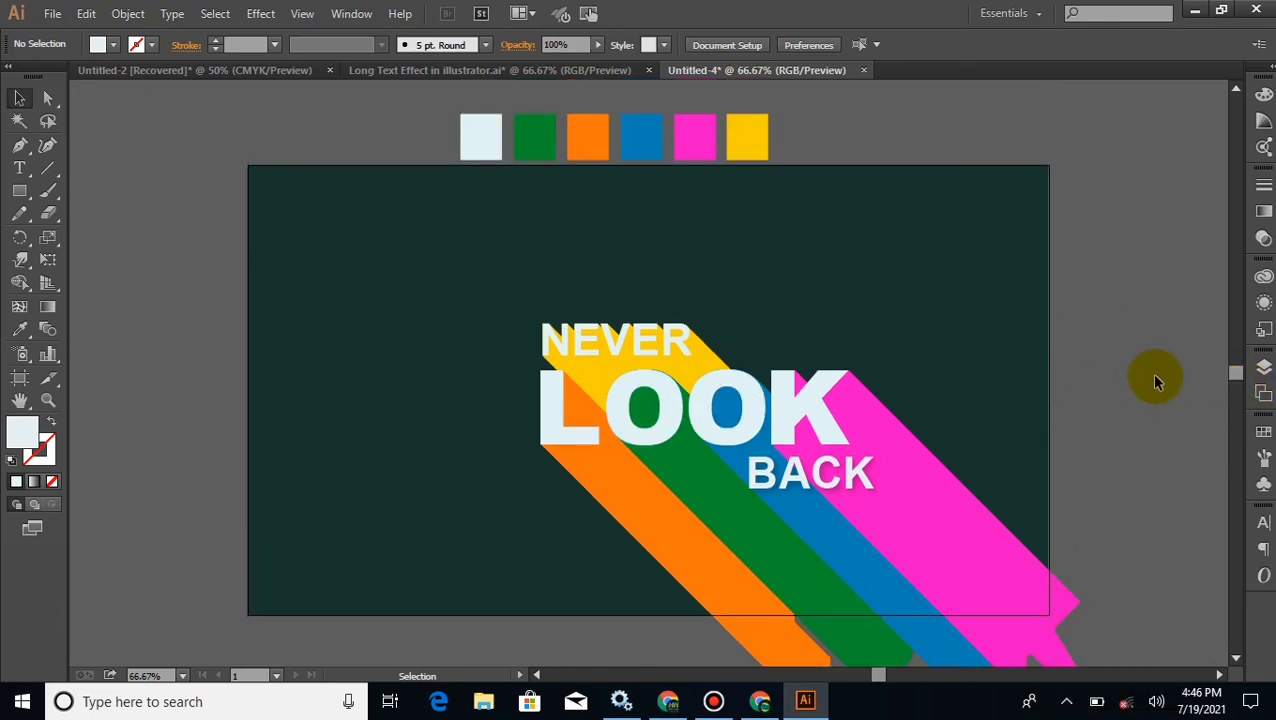
{"action": "left_click", "coordinate": [312, 318]}
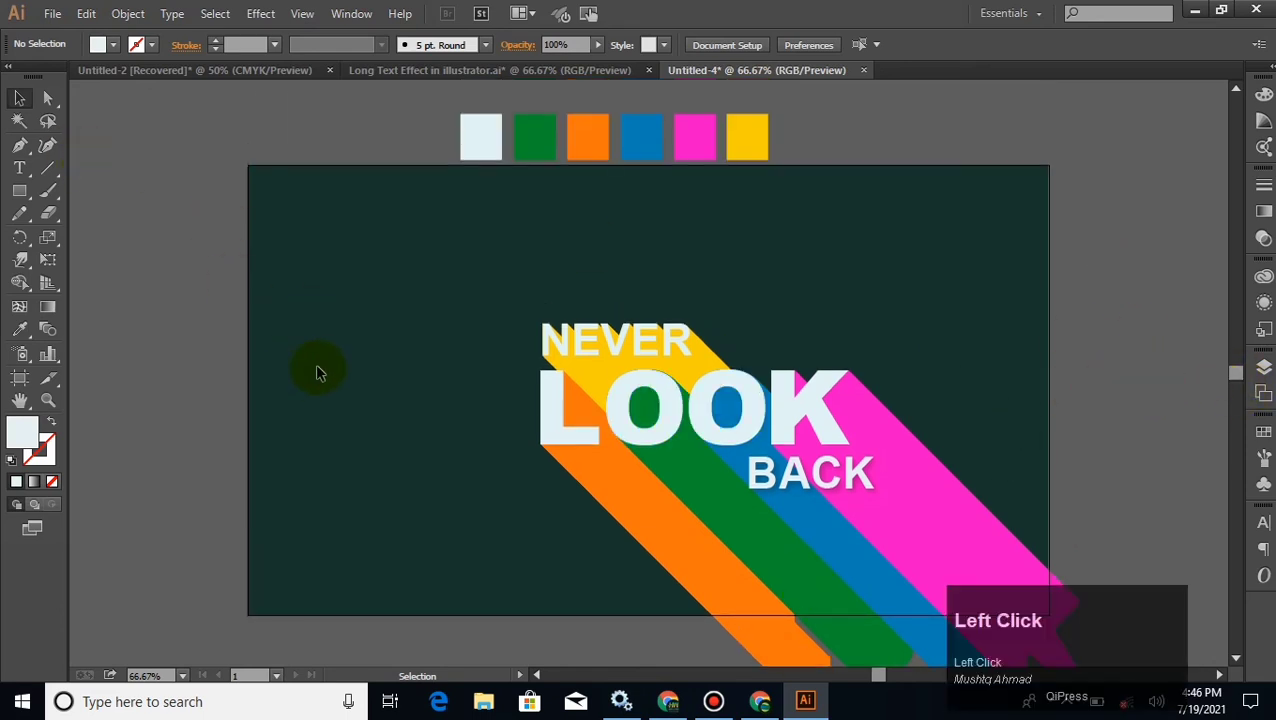
{"action": "left_click", "coordinate": [20, 192]}
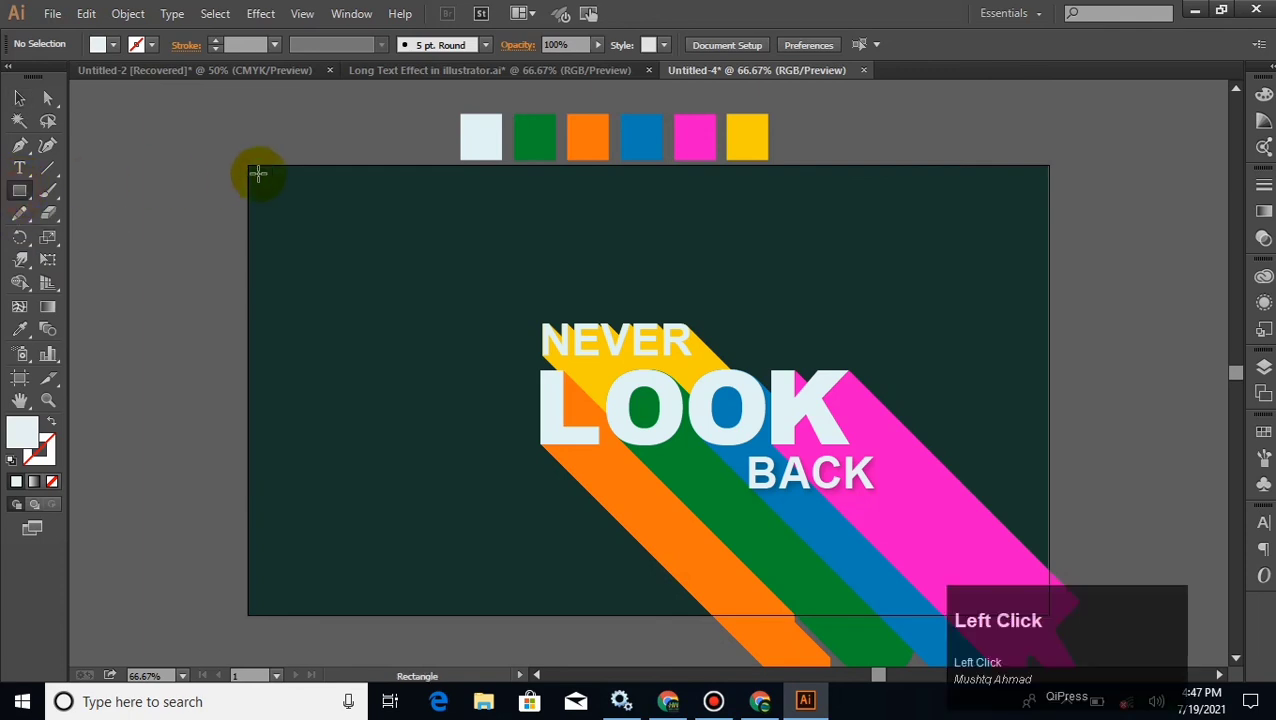
{"action": "left_click_drag", "start_coordinate": [250, 166], "coordinate": [1049, 614]}
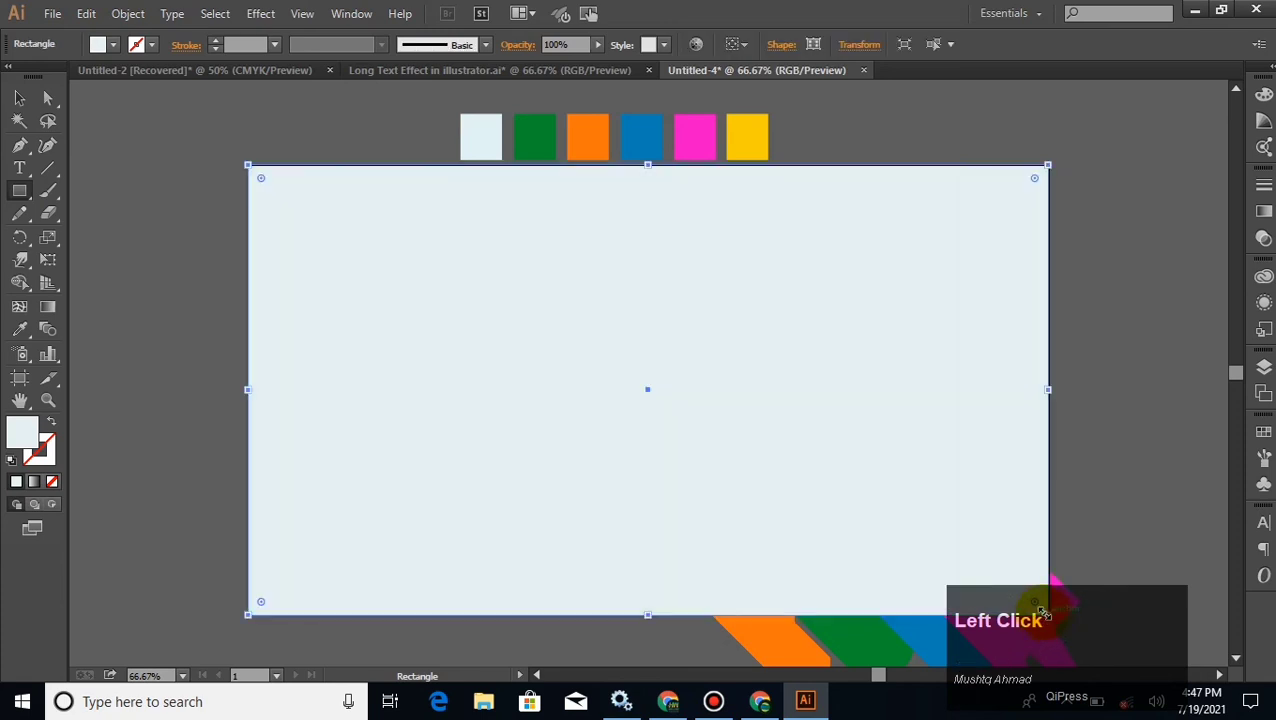
- Make a clipping mask from the rectangle over the text and dark background so the long shadows are trimmed at the artboard edges
{"action": "left_click", "coordinate": [16, 94]}
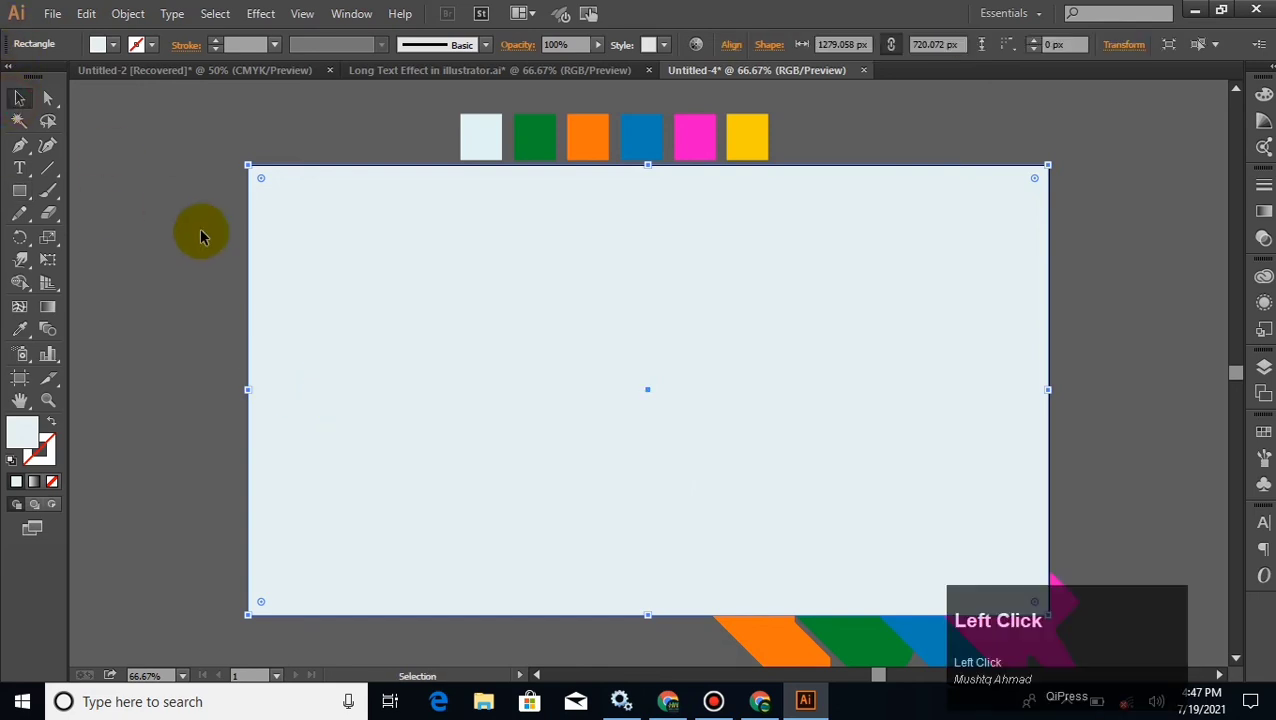
{"action": "left_click_drag", "start_coordinate": [202, 232], "coordinate": [1066, 578]}
{"action": "right_click", "coordinate": [872, 545]}
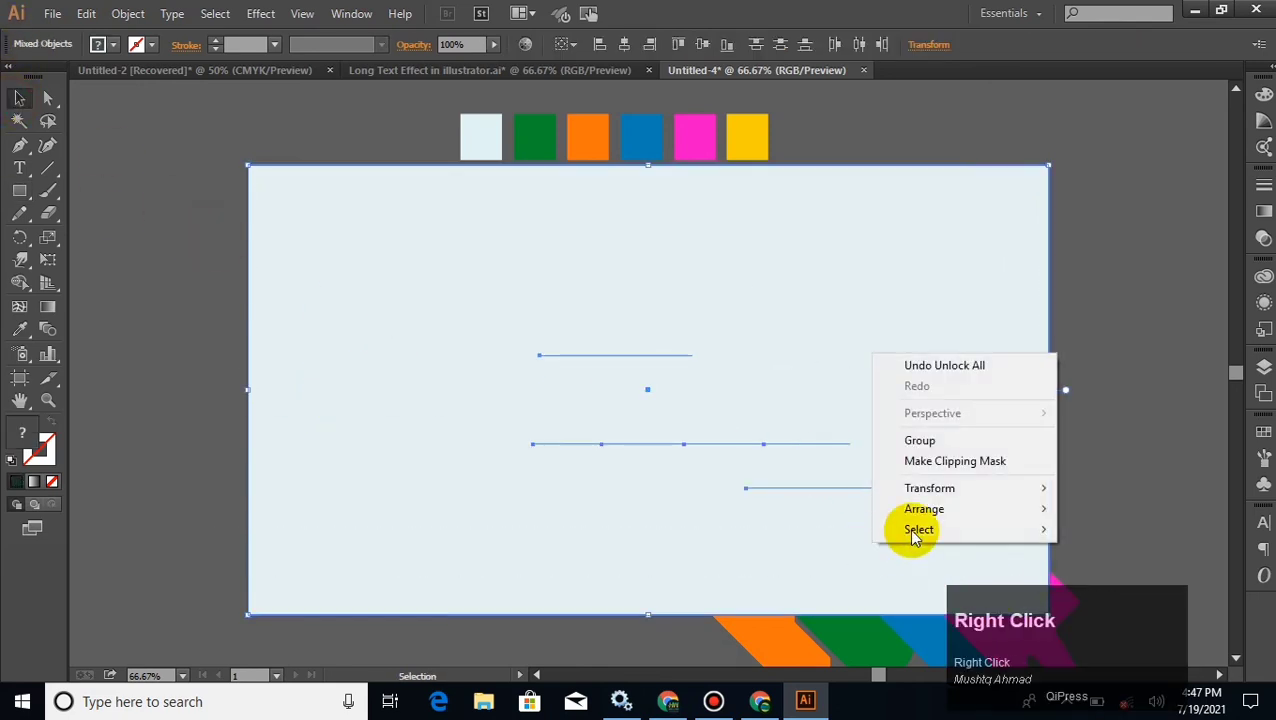
{"action": "left_click", "coordinate": [938, 462]}
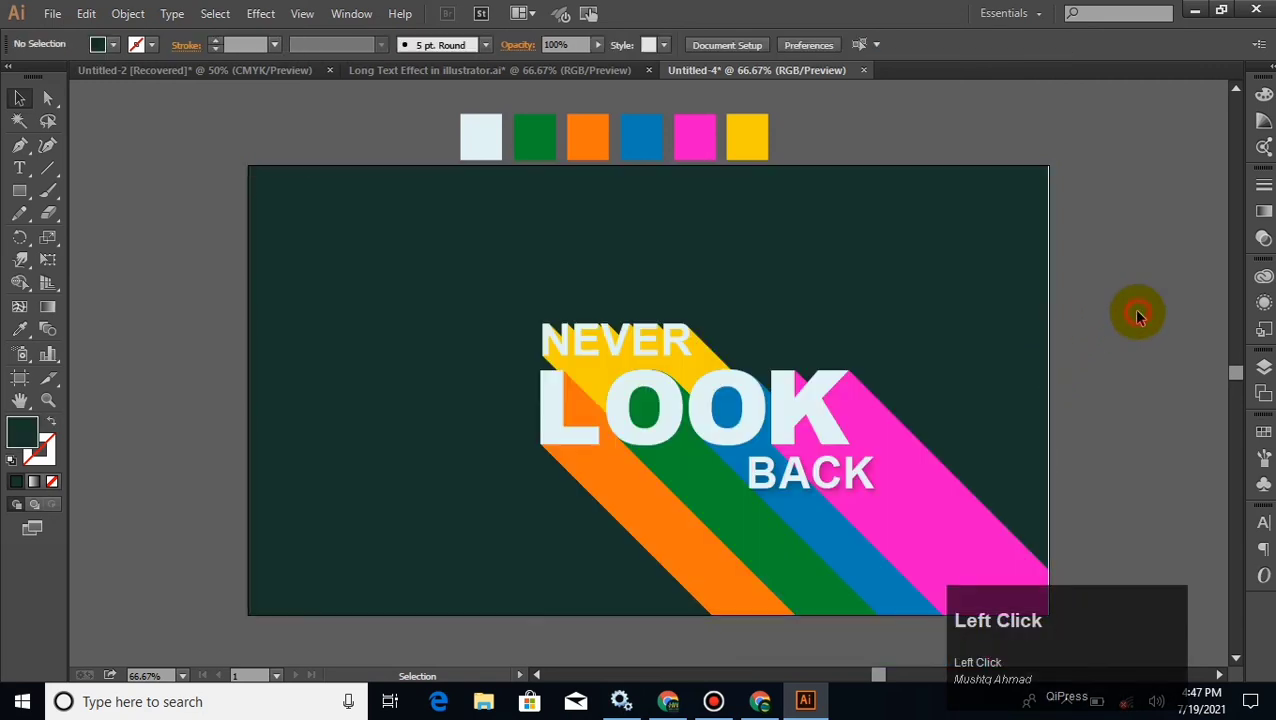
{"action": "left_click", "coordinate": [972, 325]}
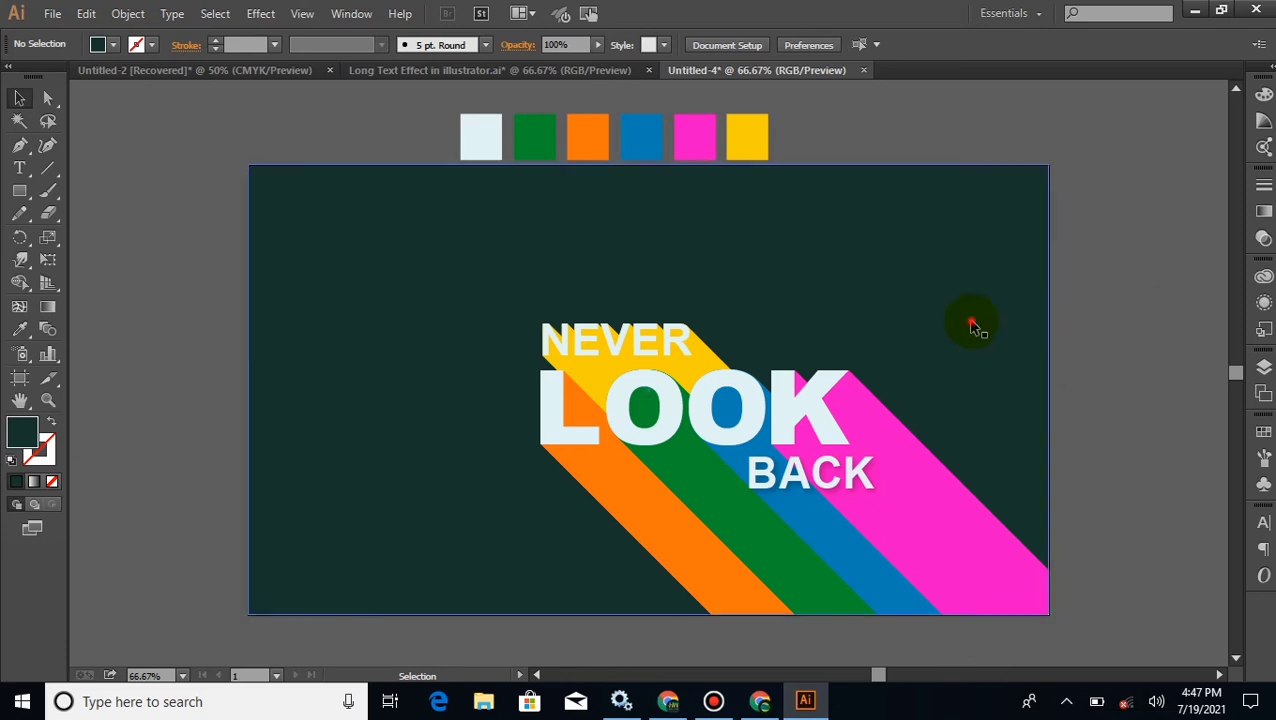
{"action": "left_click", "coordinate": [1143, 338]}
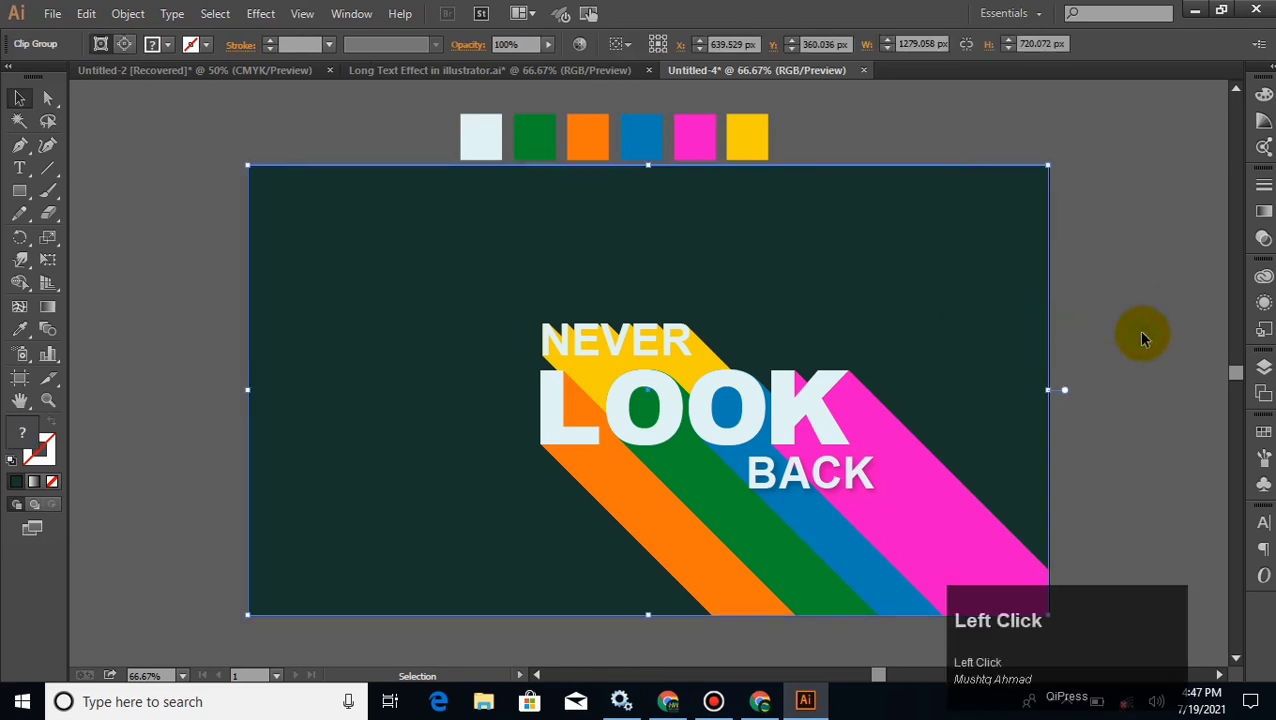